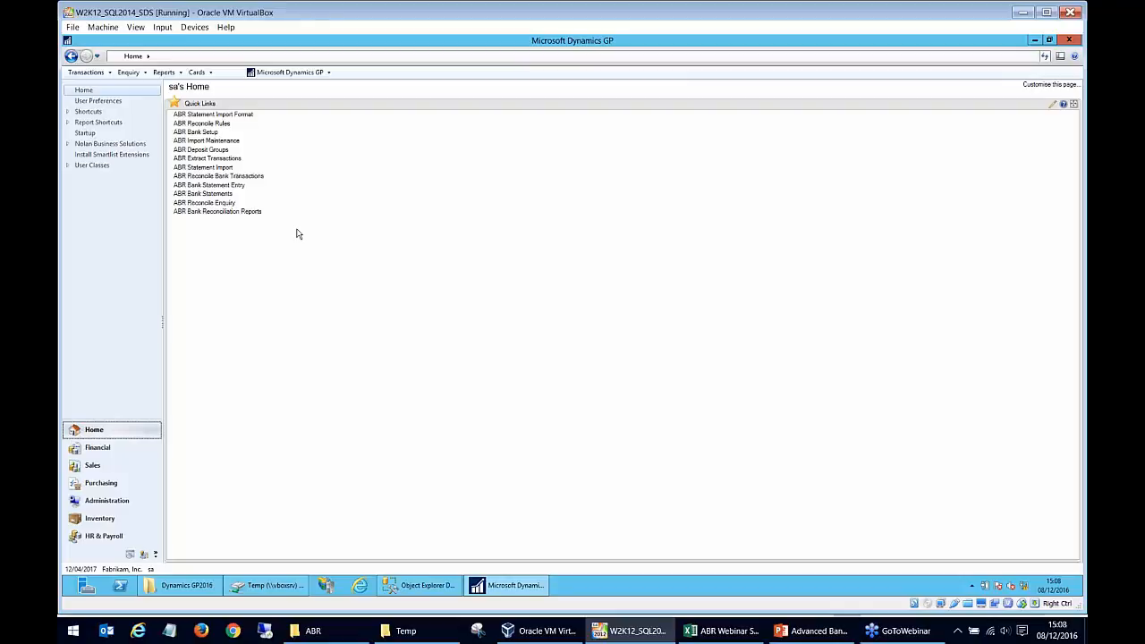
- Open the BARCLAYS_WEB statement import format and look through its list of available destination fields without selecting one
click(235, 114)
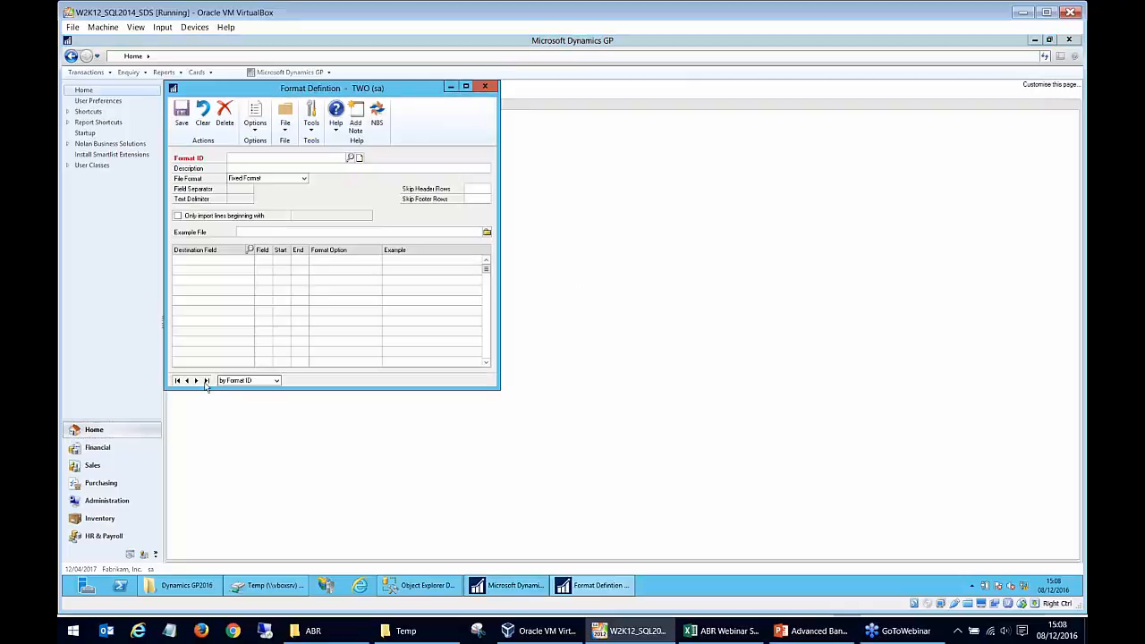
click(197, 381)
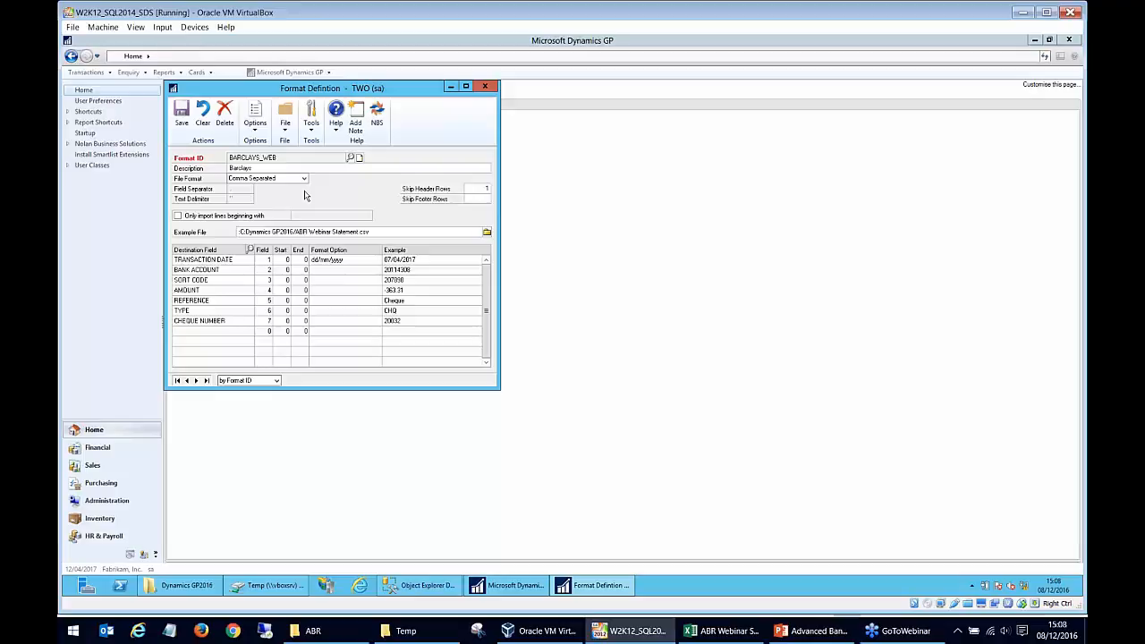
click(250, 269)
click(249, 250)
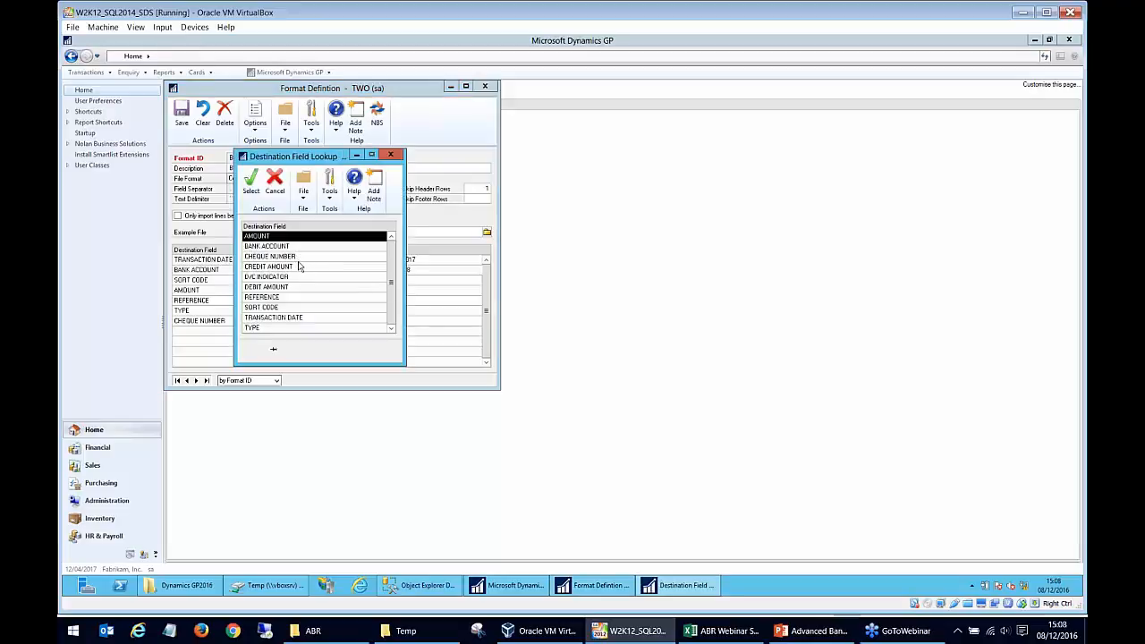
click(298, 268)
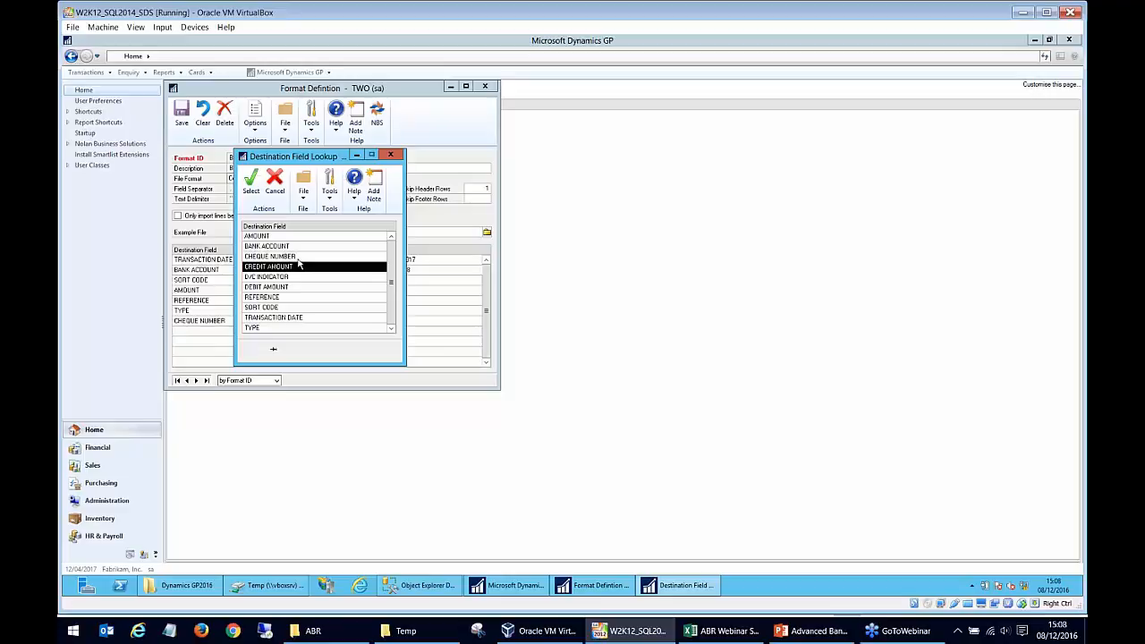
click(299, 258)
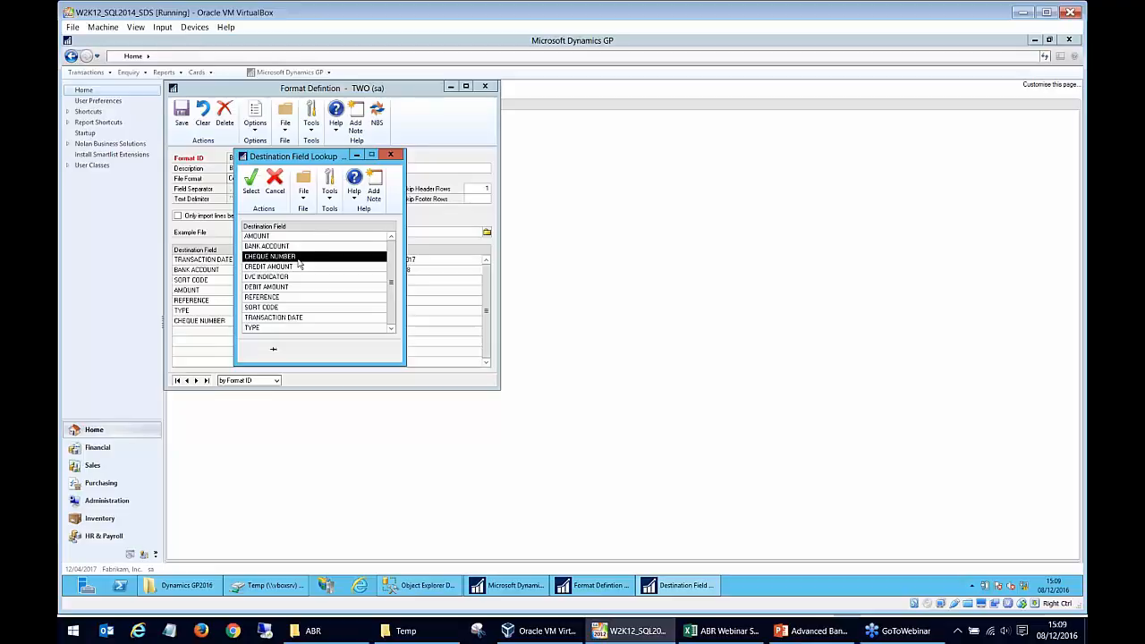
click(400, 156)
- View the files available as the format's example file and cancel the selection
click(394, 233)
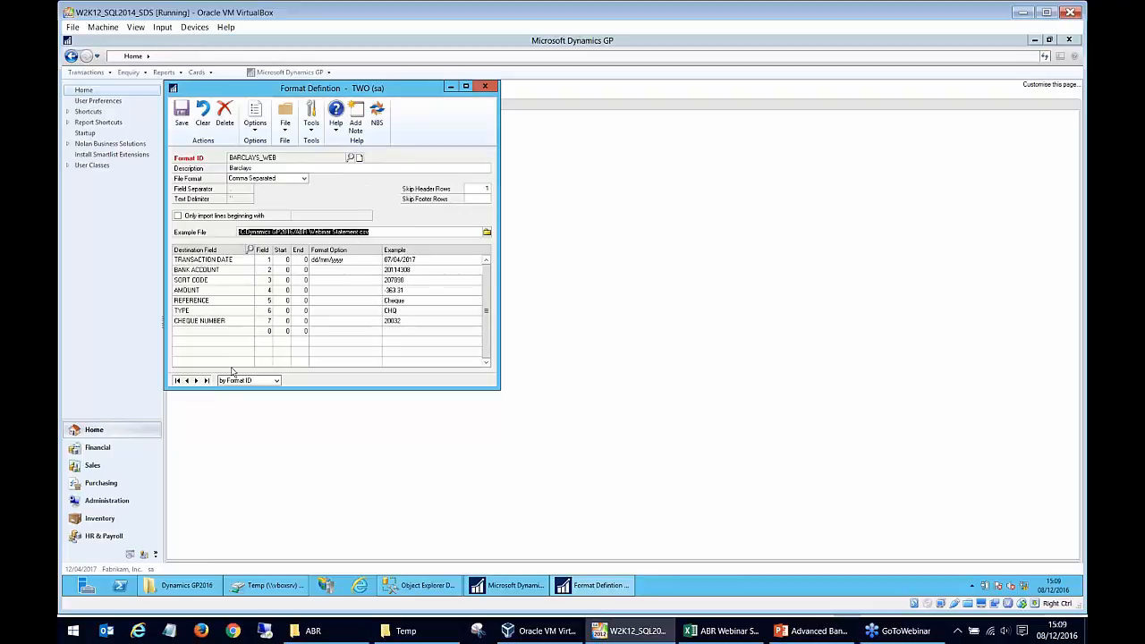
click(488, 232)
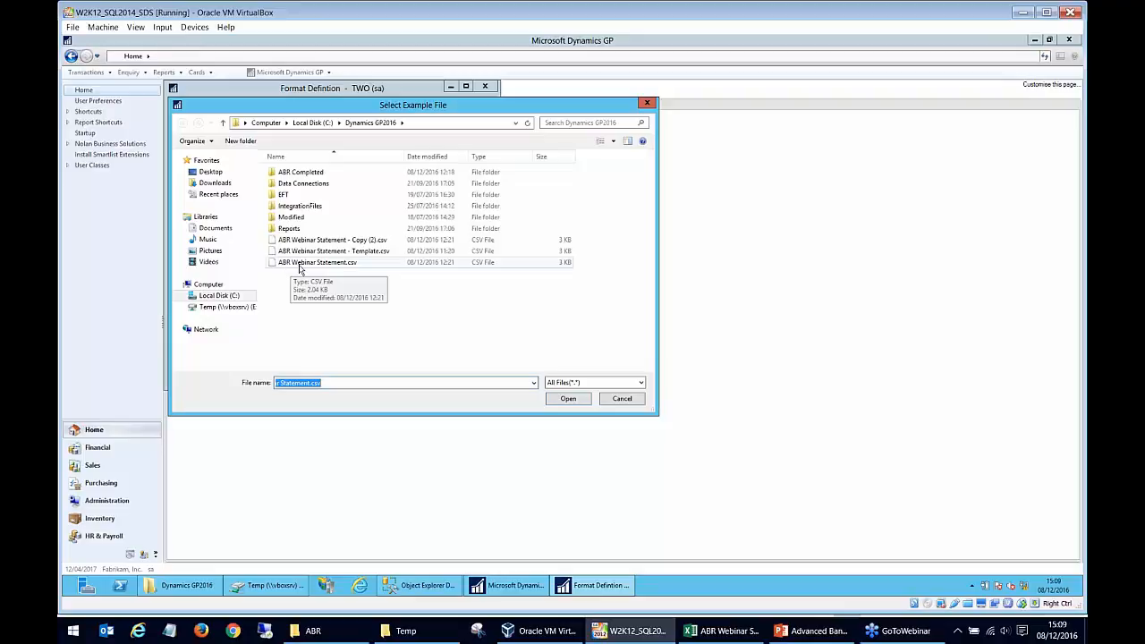
click(621, 400)
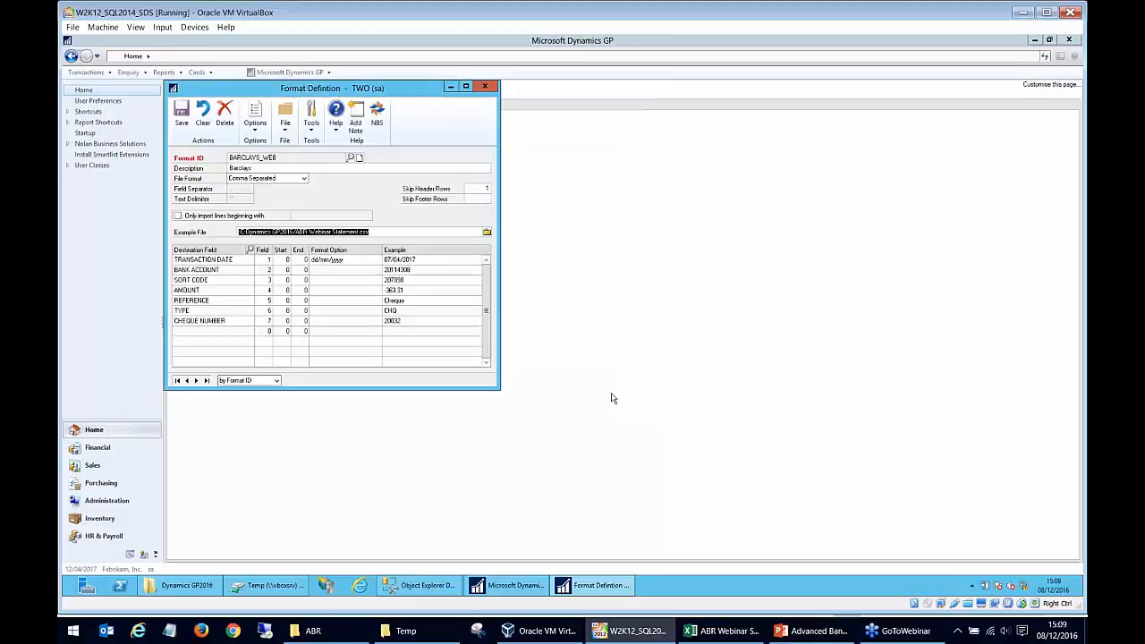
- Check the Transaction Date, Bank Account and Sort Code destination fields and switch to the ABR Webinar Statement sheet in Excel to compare
click(228, 280)
click(232, 269)
click(237, 259)
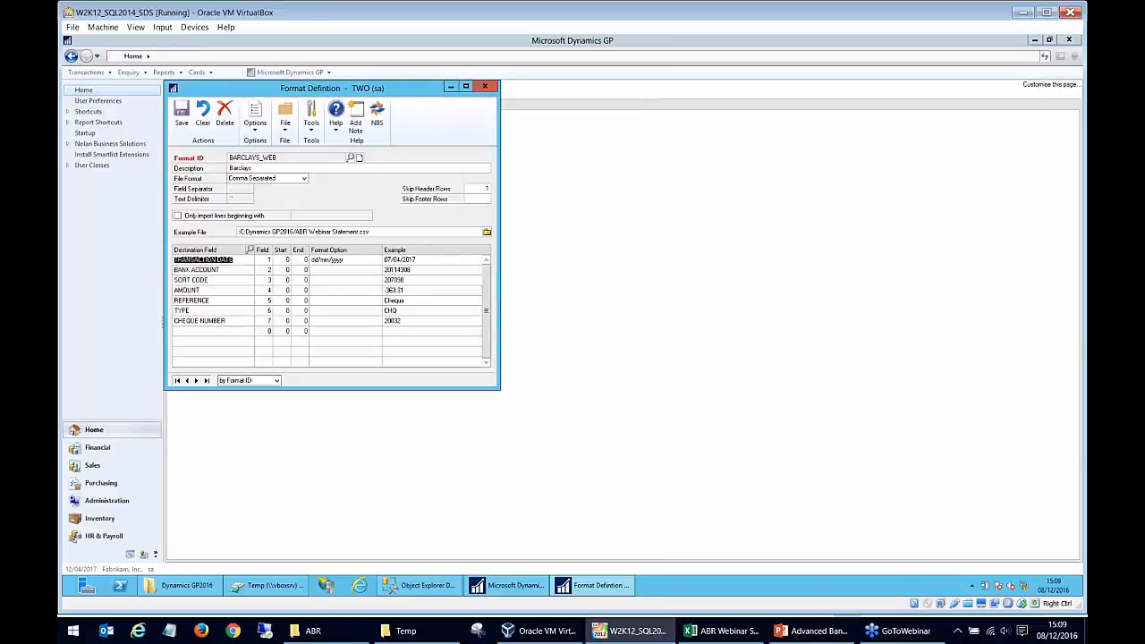
click(238, 270)
click(231, 260)
click(728, 631)
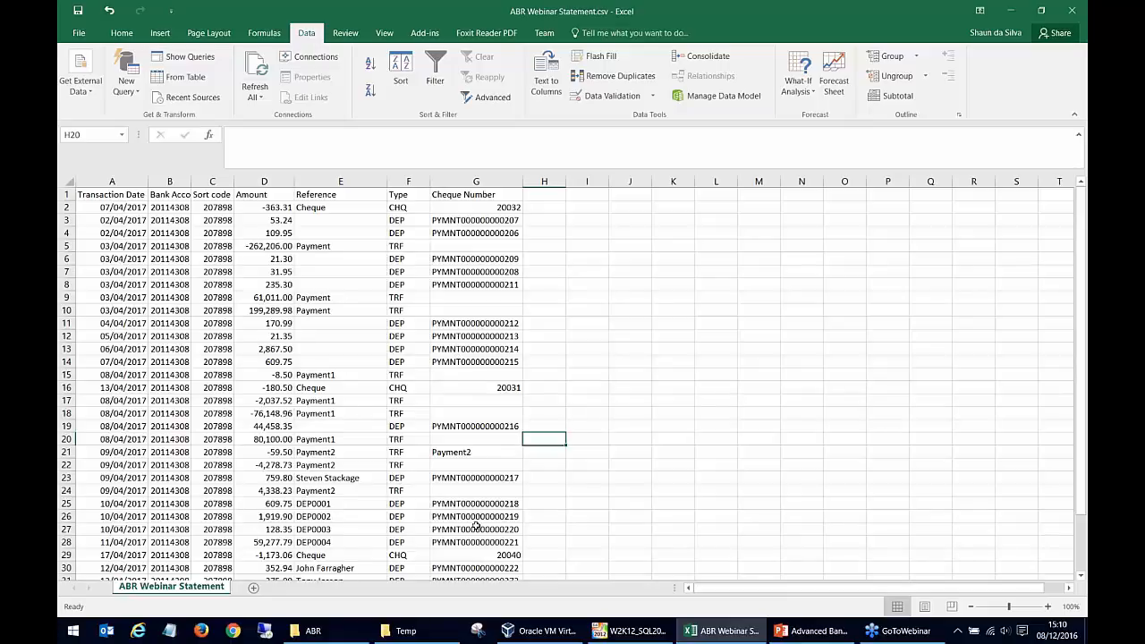
- Switch back to Dynamics GP and review the destination fields and their field numbers in the format definition
click(648, 633)
click(222, 270)
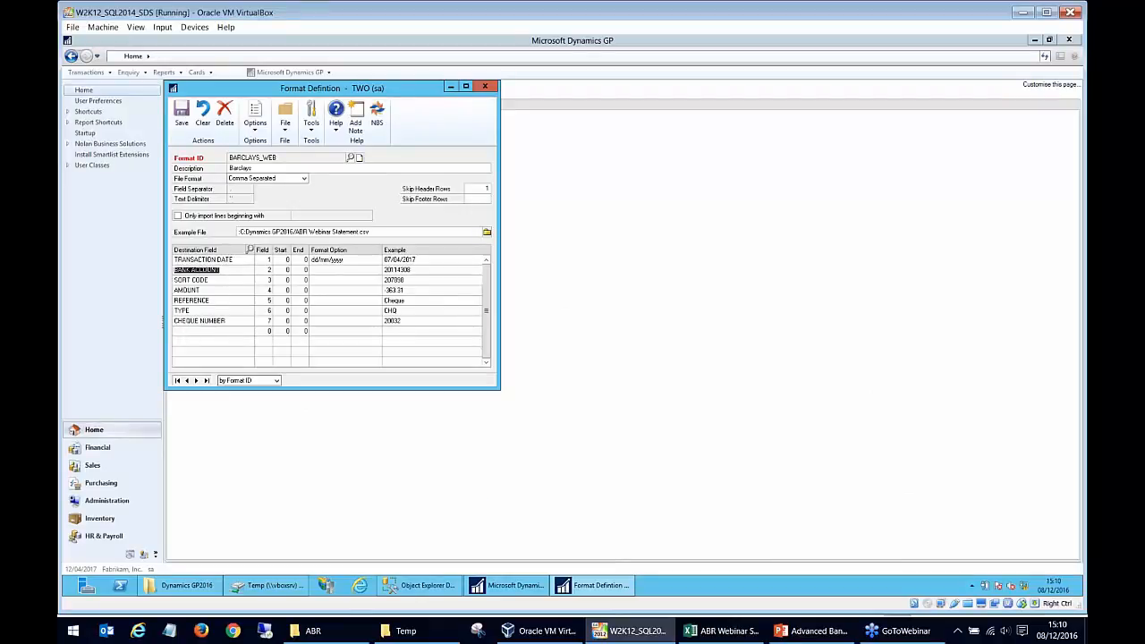
click(235, 260)
click(232, 279)
click(266, 262)
click(268, 290)
- Switch to Excel and check the Transaction Date, Bank Account, Sort code and Amount column headers in order
click(725, 631)
click(112, 197)
click(179, 197)
click(208, 196)
click(266, 193)
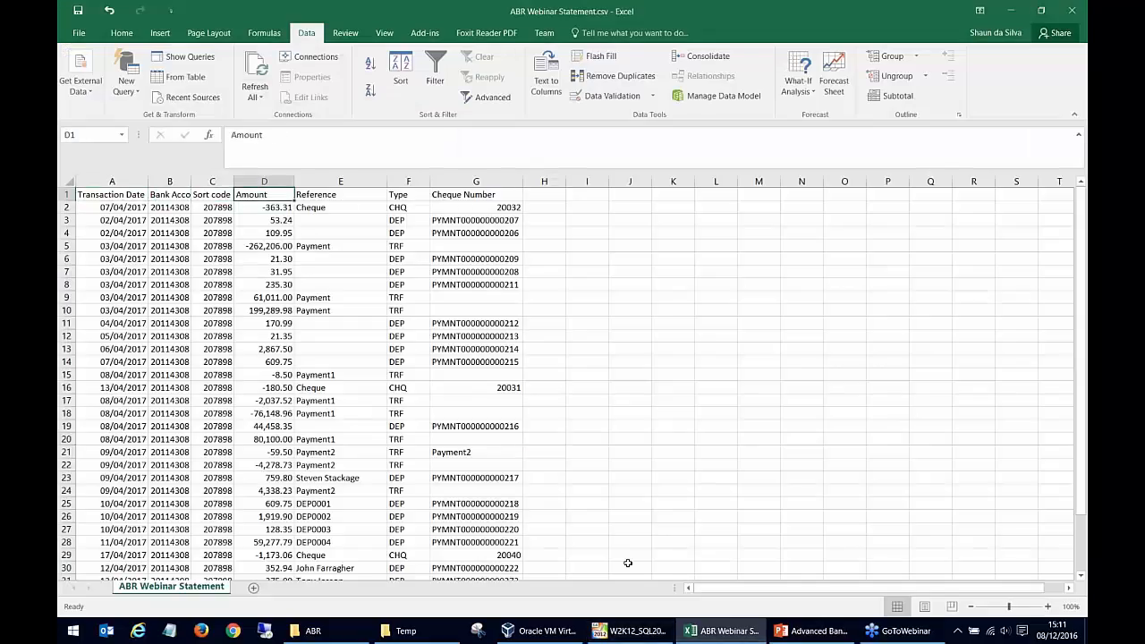
- Switch back to Dynamics GP, recheck the first three destination fields and close the format definition
click(656, 631)
click(244, 268)
click(241, 262)
click(241, 279)
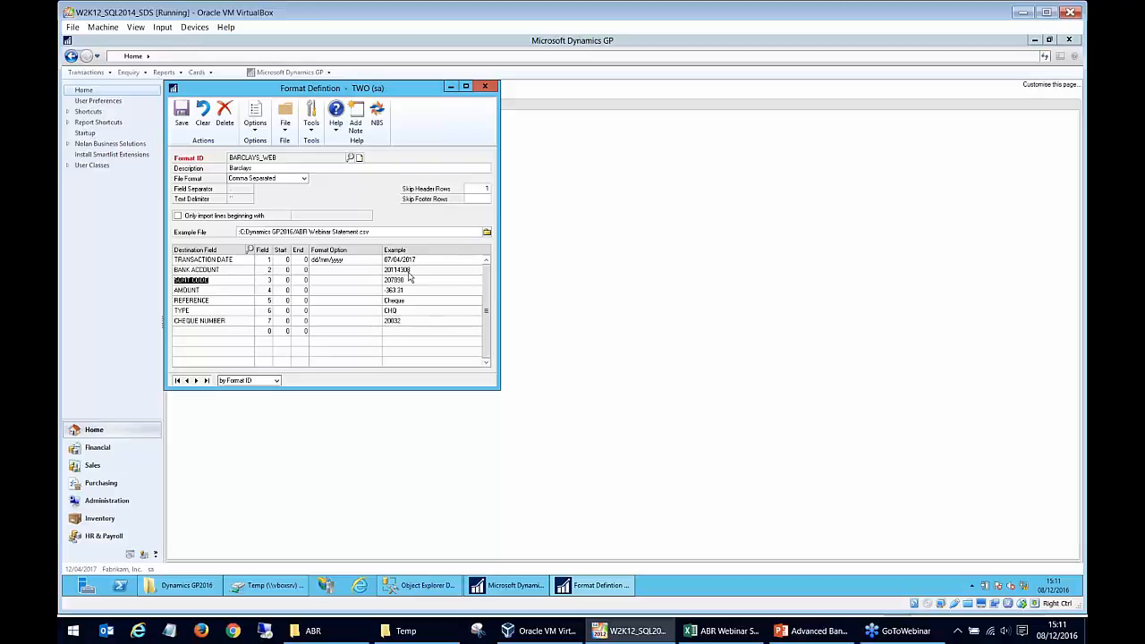
click(485, 87)
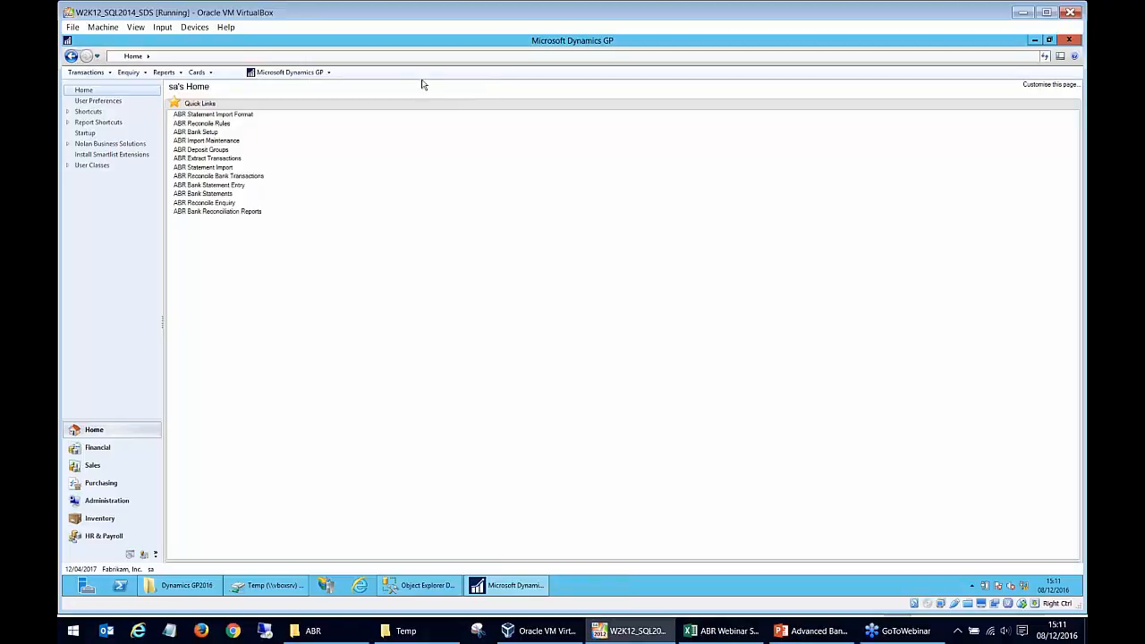
- Open the CHQ reconcile rule and review its date range, document/cheque number range and source document
click(228, 126)
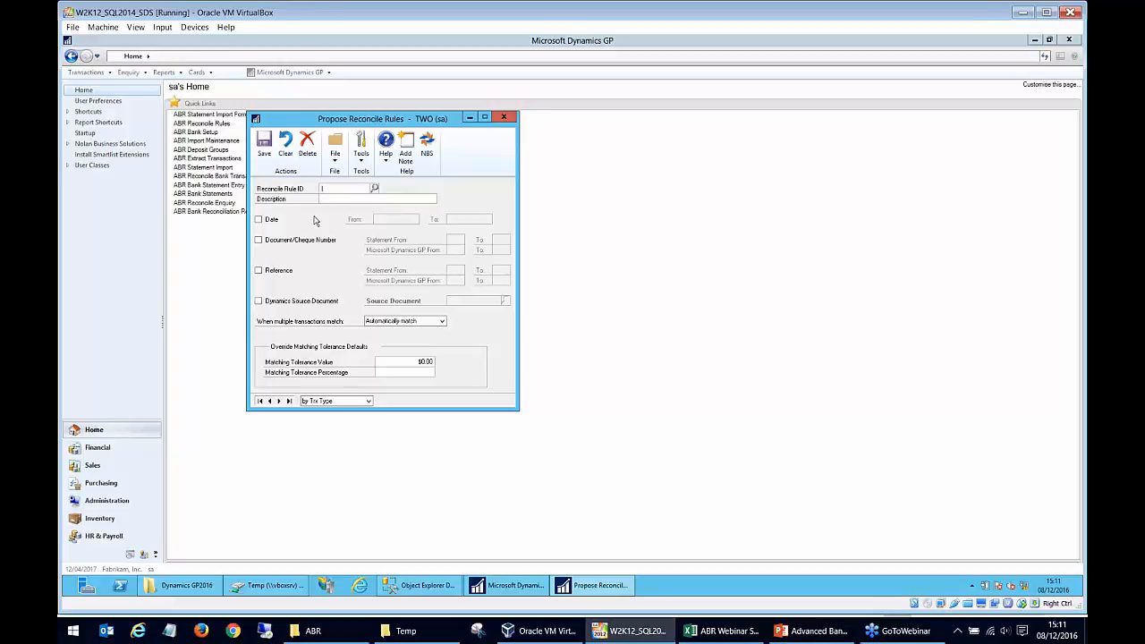
text(CHQ)
key(Tab)
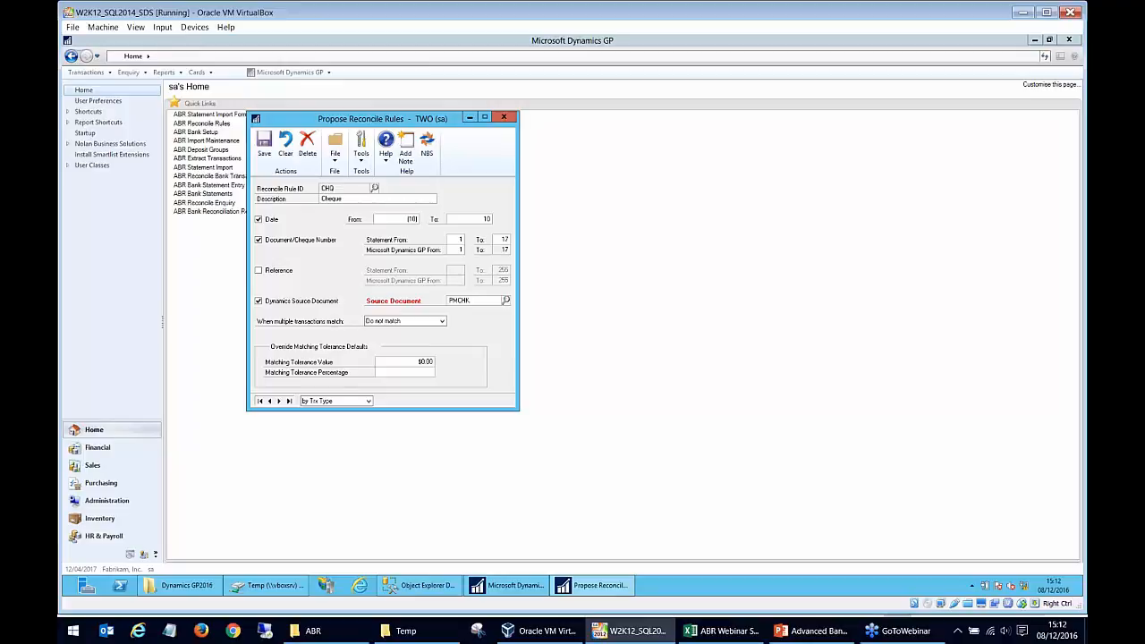
drag(482, 221, 500, 219)
click(449, 239)
double_click(504, 240)
drag(471, 300, 448, 303)
- Look through the source documents list for Cash Receipts and close it without selecting a document
click(509, 304)
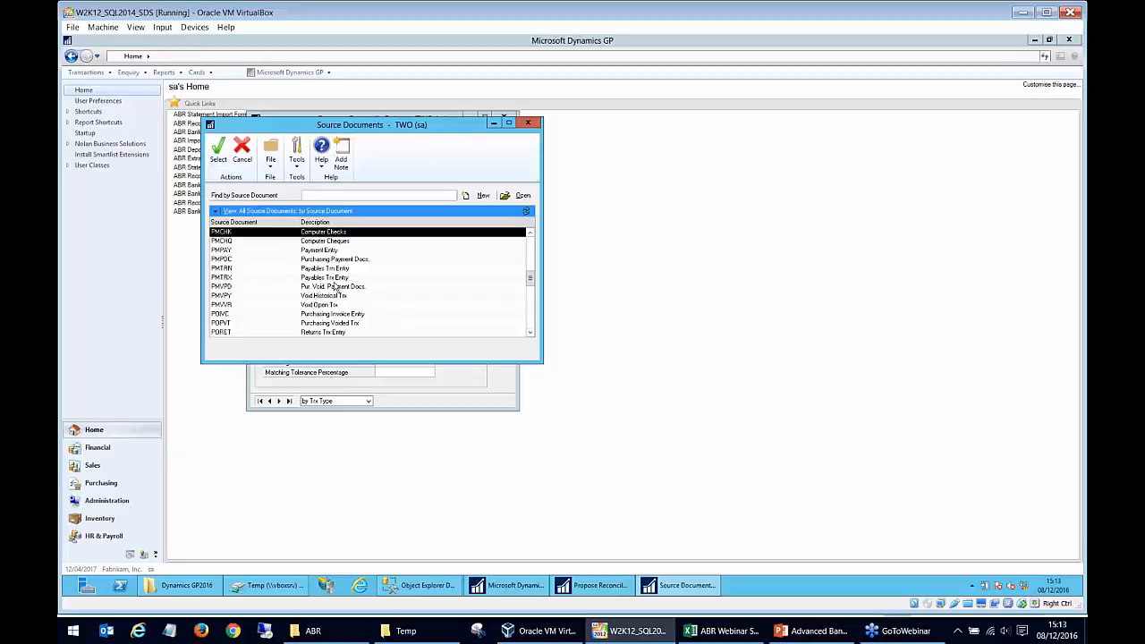
scroll(335, 284, up, 1)
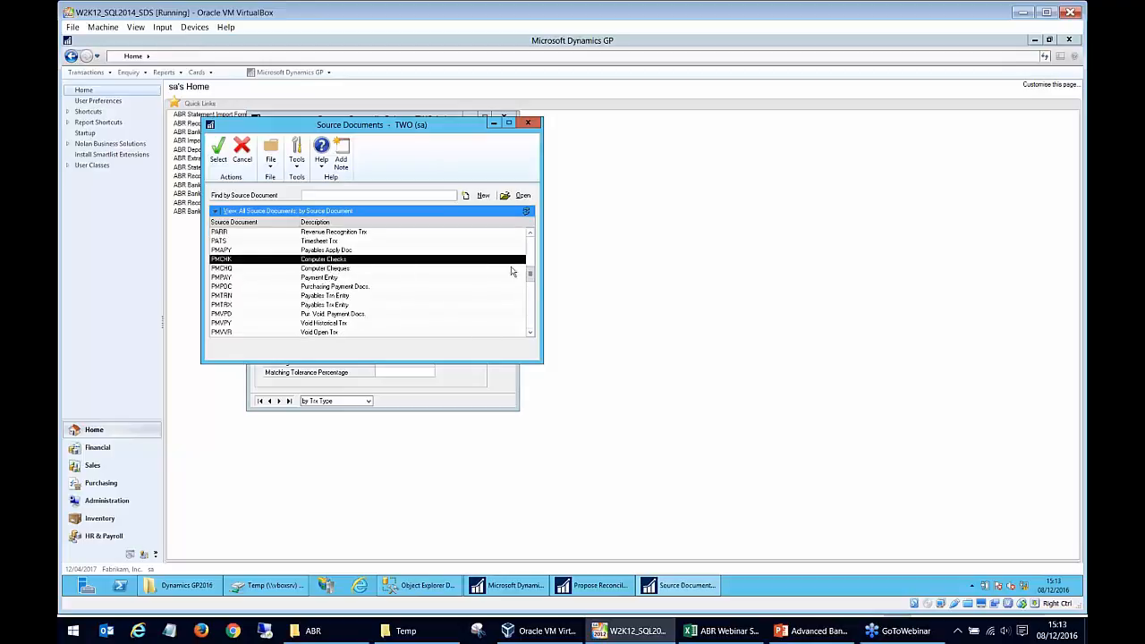
drag(532, 267, 532, 250)
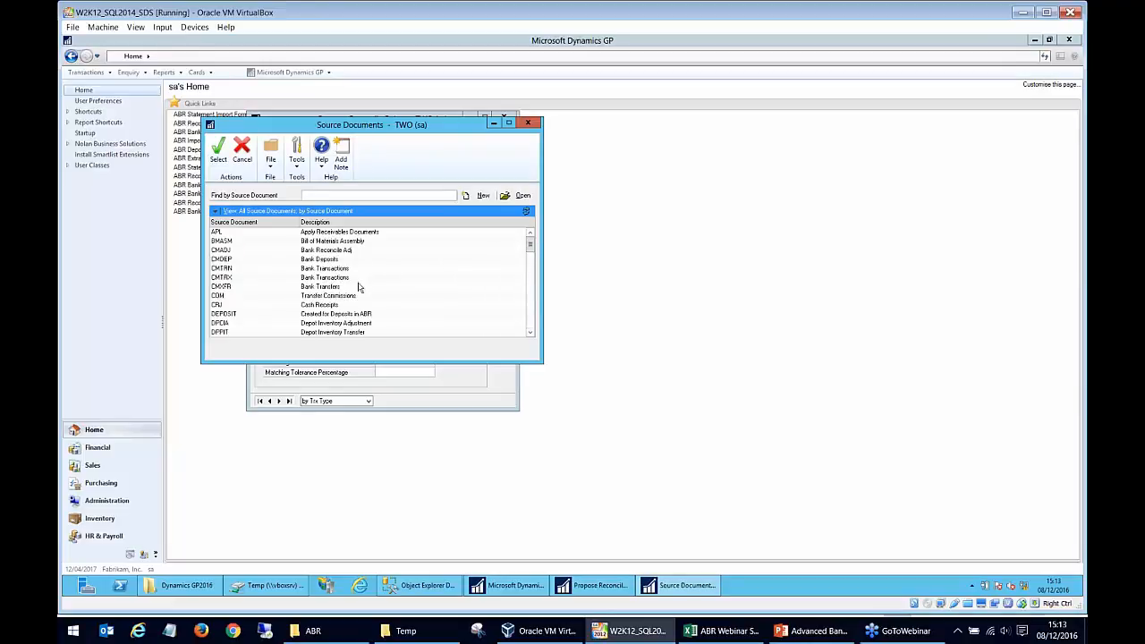
click(341, 308)
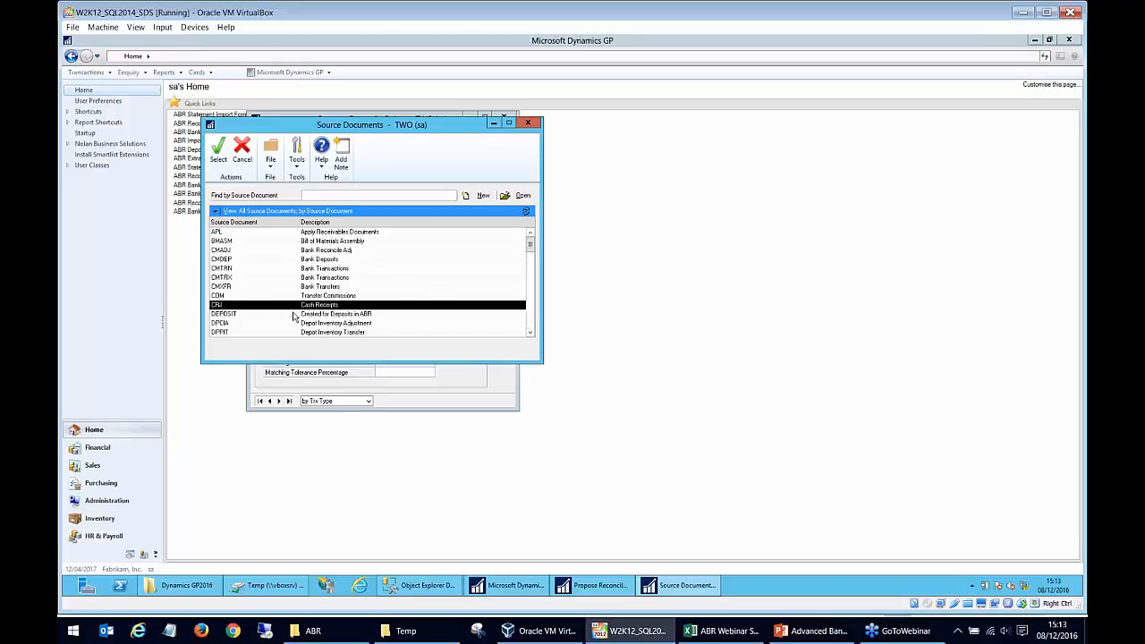
click(529, 124)
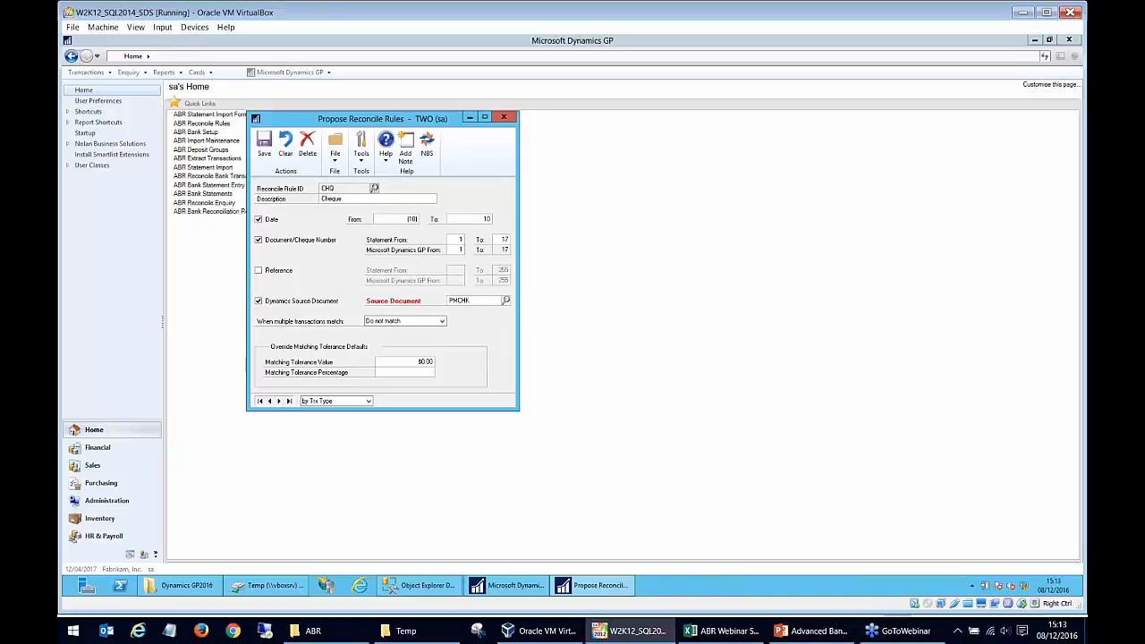
- Load the DEP reconcile rule and check the Cheque Number column of the Excel statement before returning to Dynamics GP
click(375, 188)
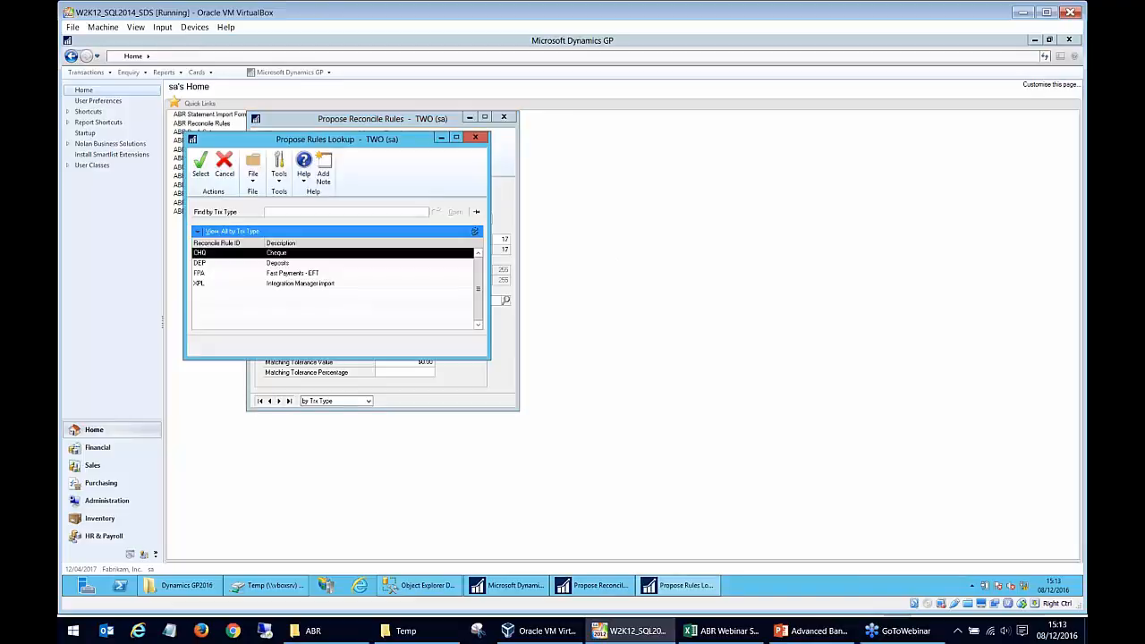
click(282, 265)
double_click(282, 265)
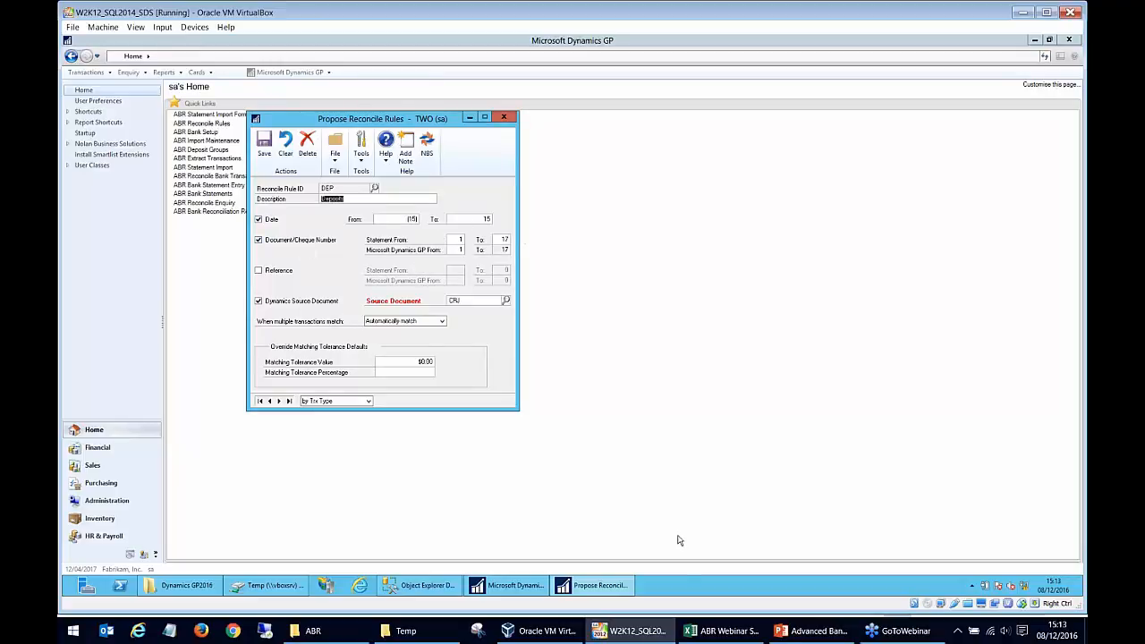
click(716, 631)
drag(476, 195, 461, 502)
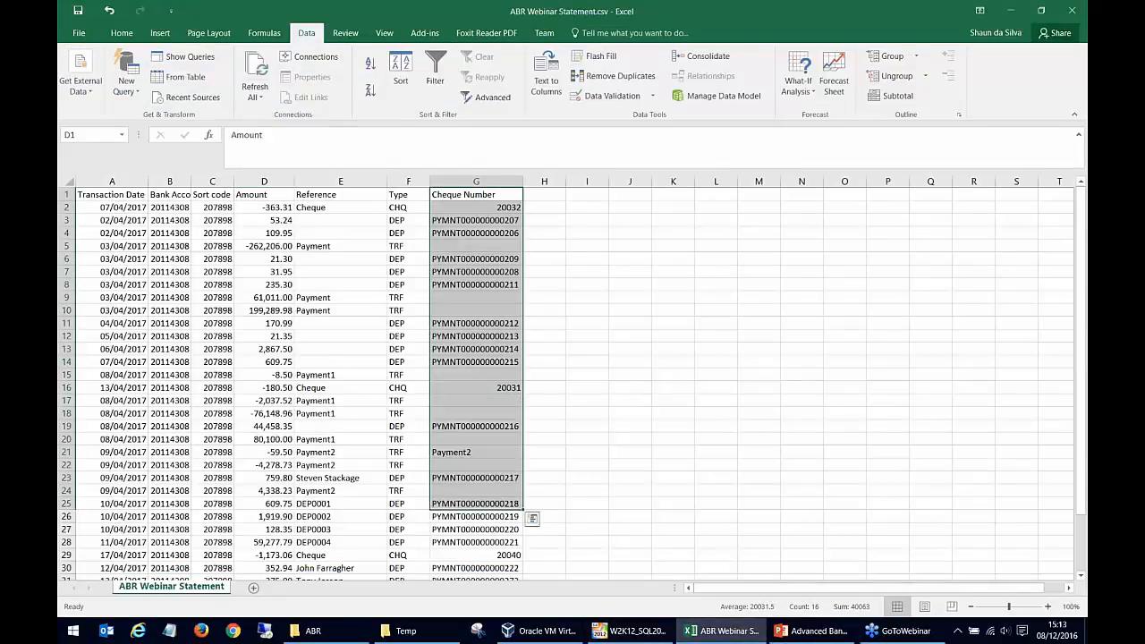
click(612, 633)
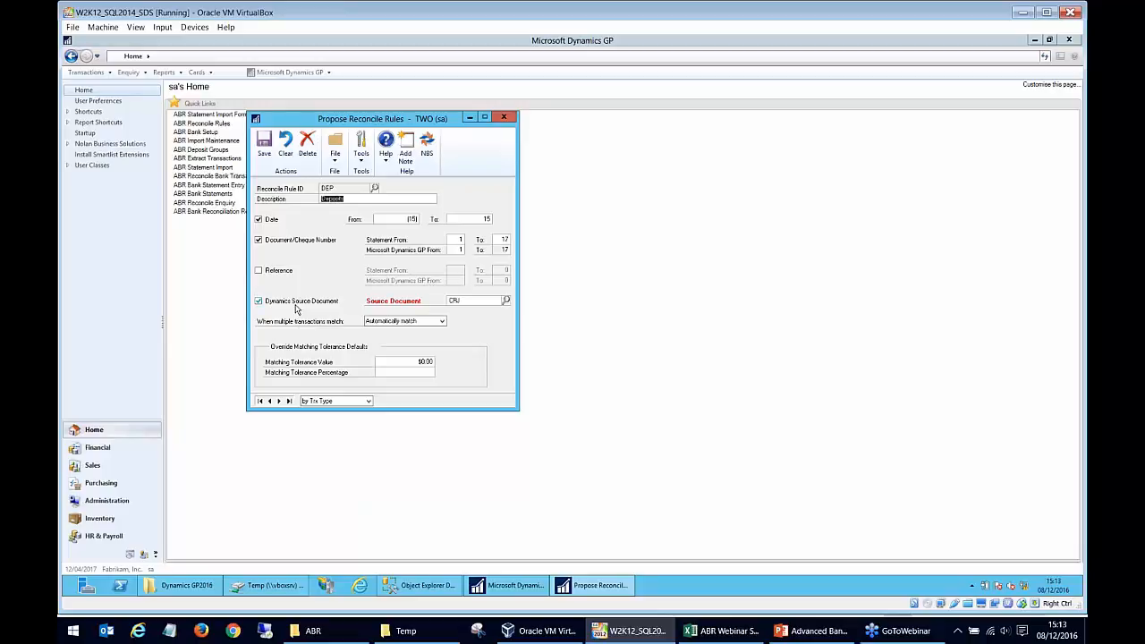
- View the source document lookup for the deposits rule and close the reconcile rules without changes
double_click(458, 301)
click(507, 301)
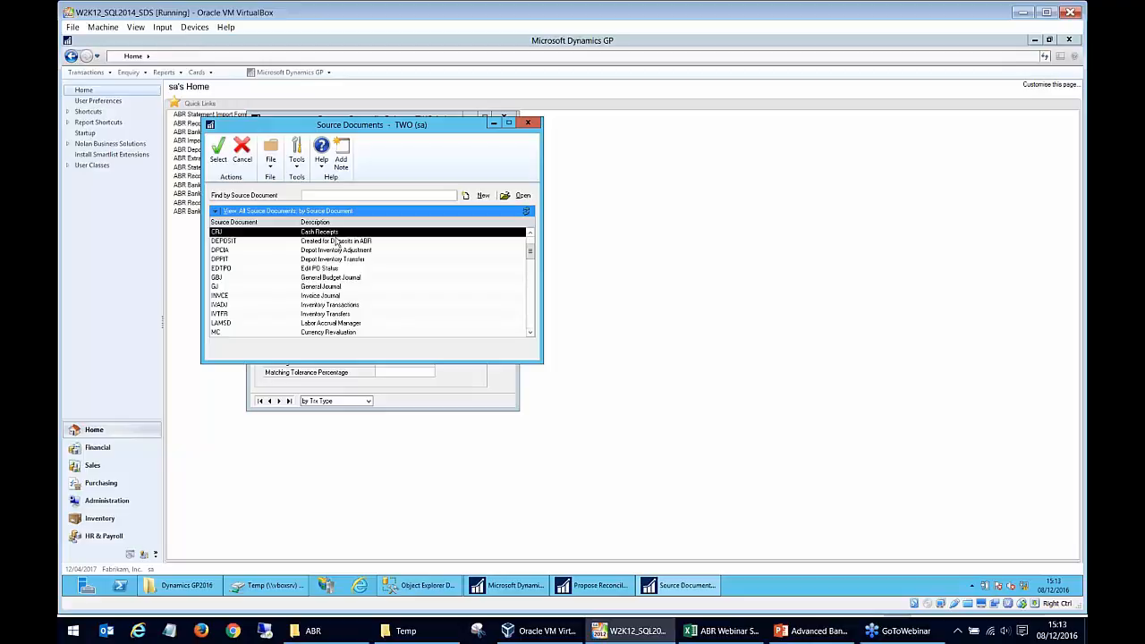
click(528, 123)
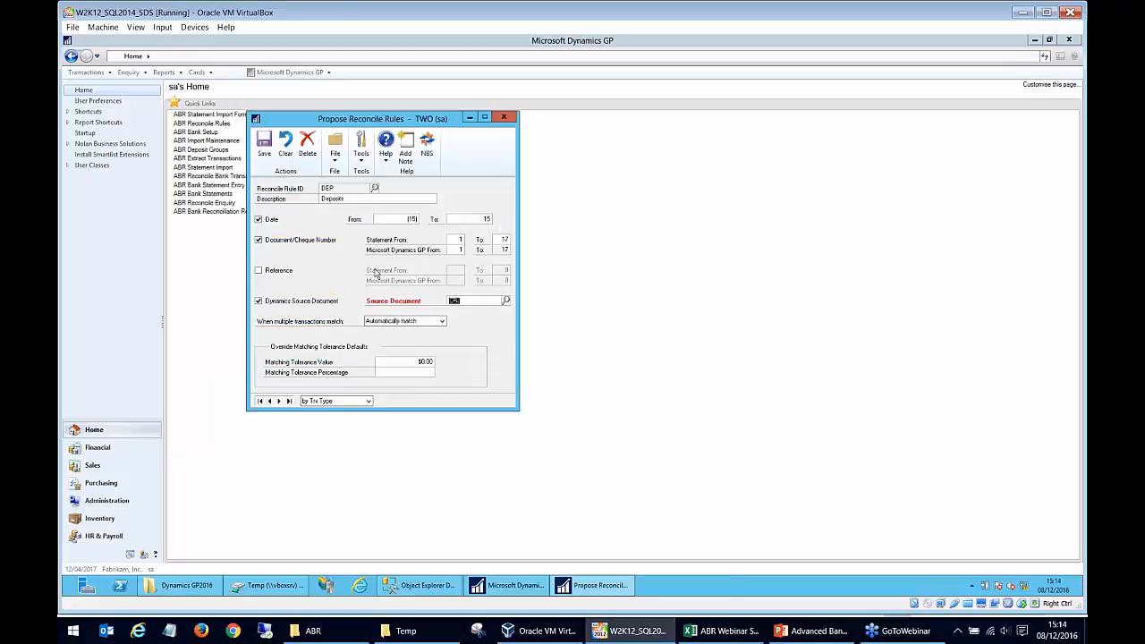
click(504, 118)
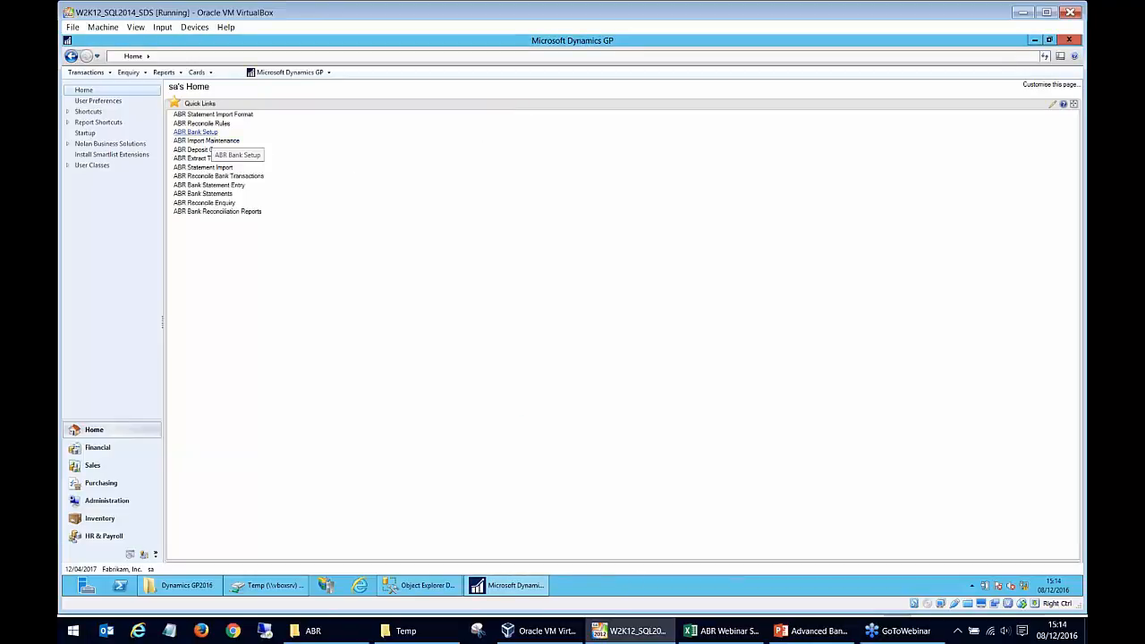
- Open ABR Bank Setup and load the BARCLAYS bank account
click(202, 132)
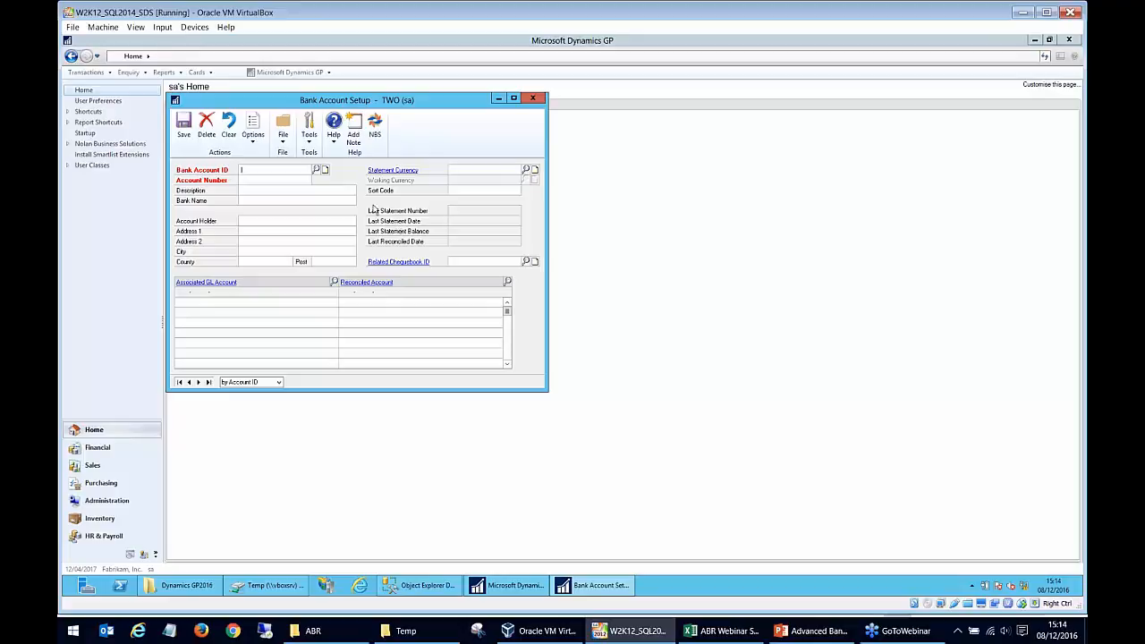
click(315, 169)
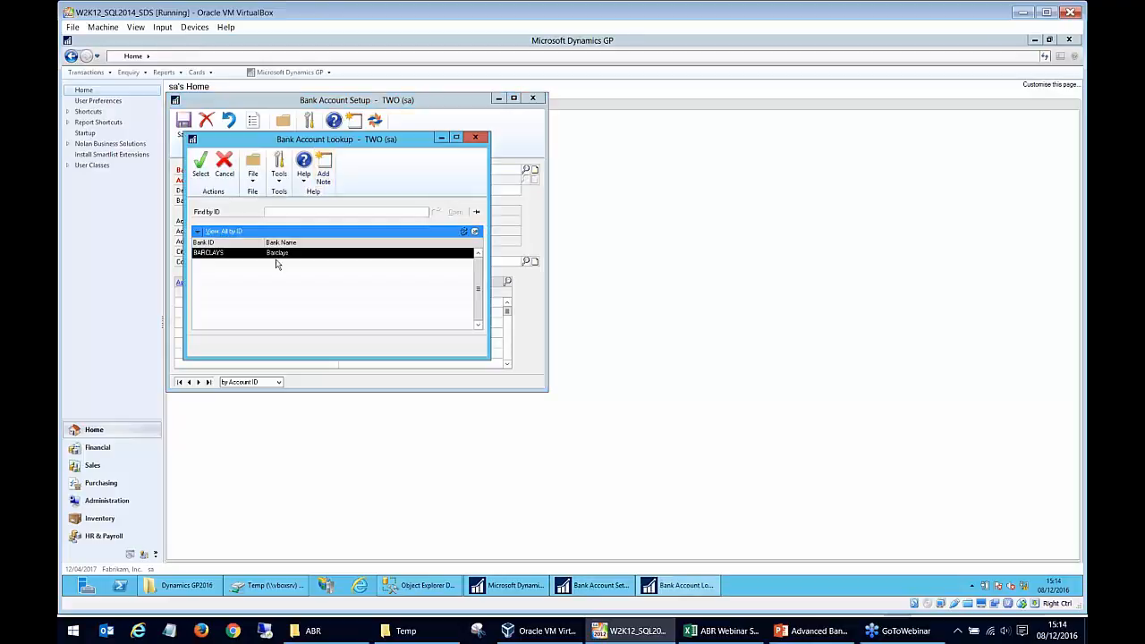
double_click(276, 254)
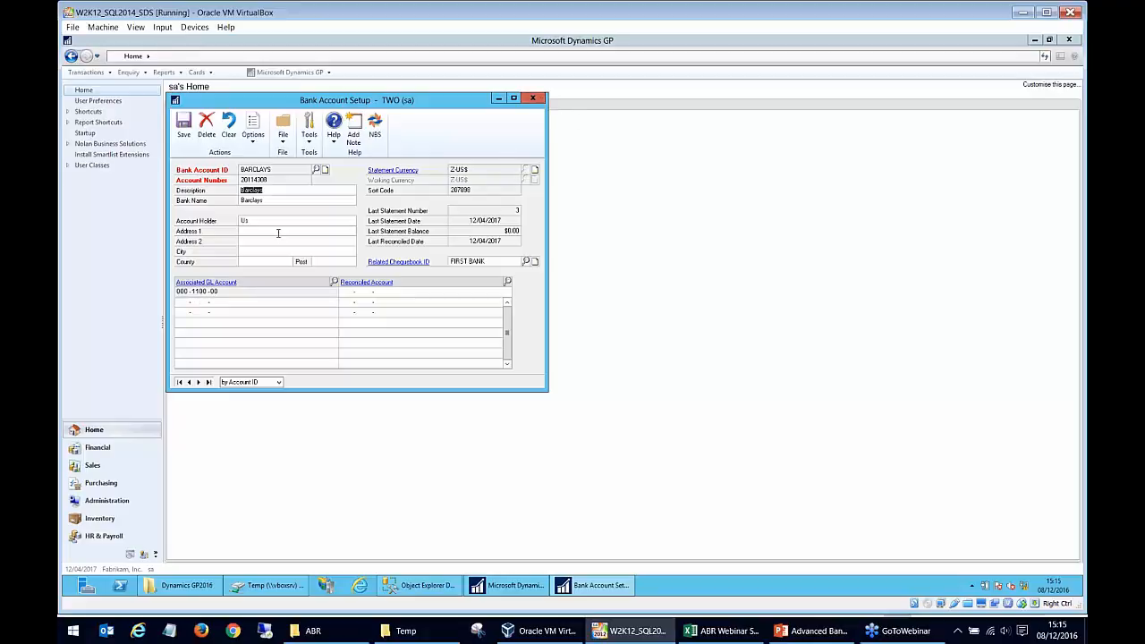
- View the BARCLAYS account's extract options and close them without changes
click(258, 148)
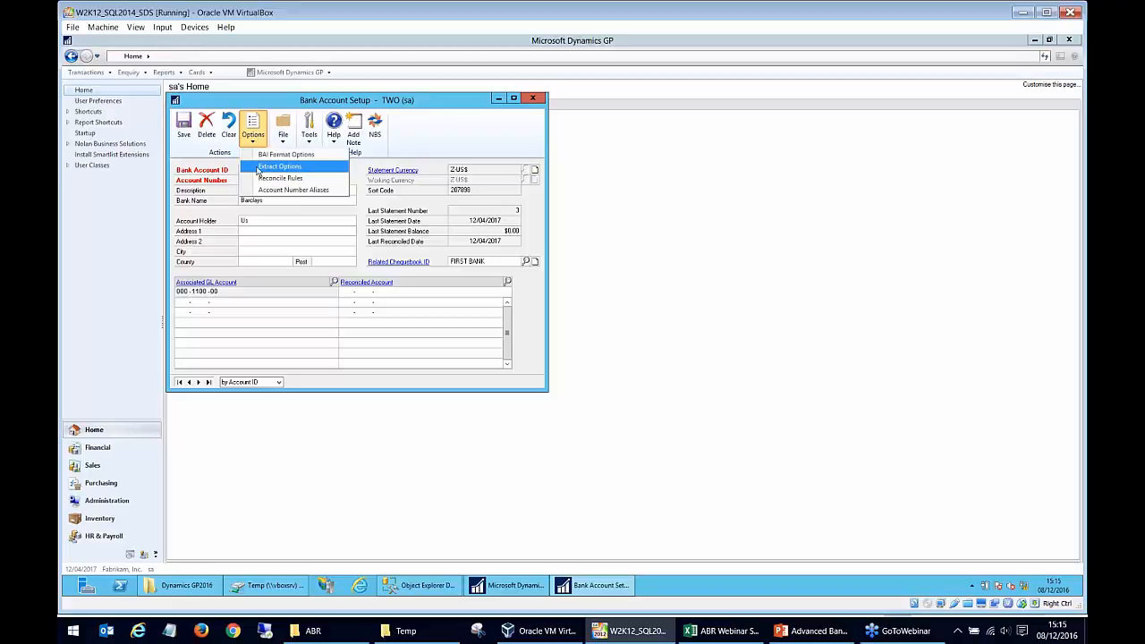
click(258, 168)
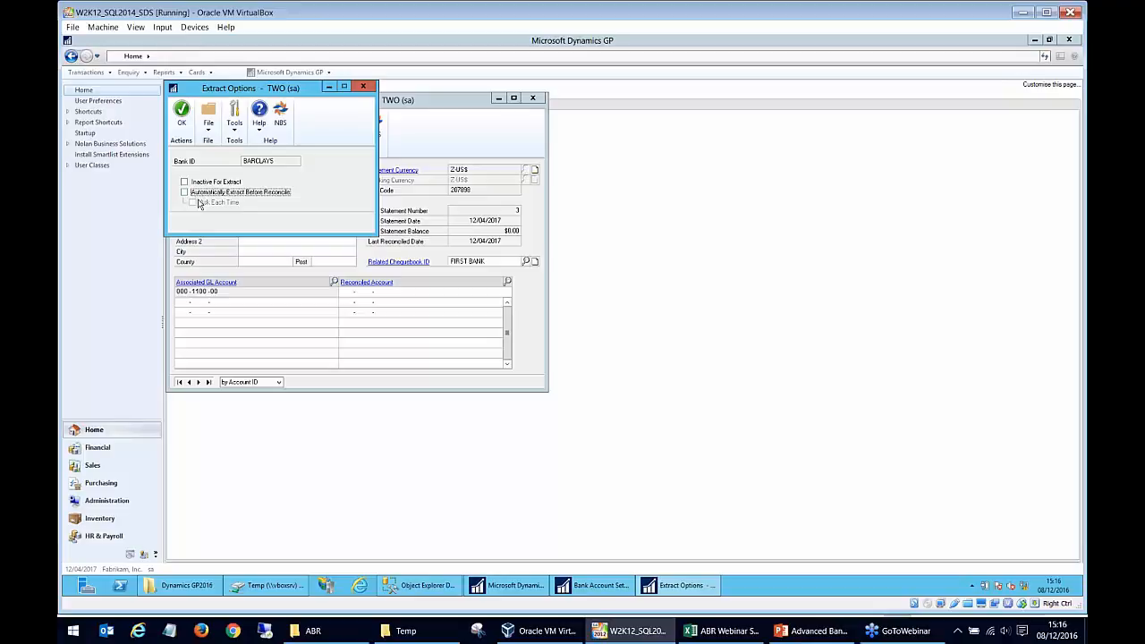
click(365, 87)
- Open the BARCLAYS account's reconcile rules and view the propose rules lookup for the CHQ transaction type without changing the selection
click(254, 132)
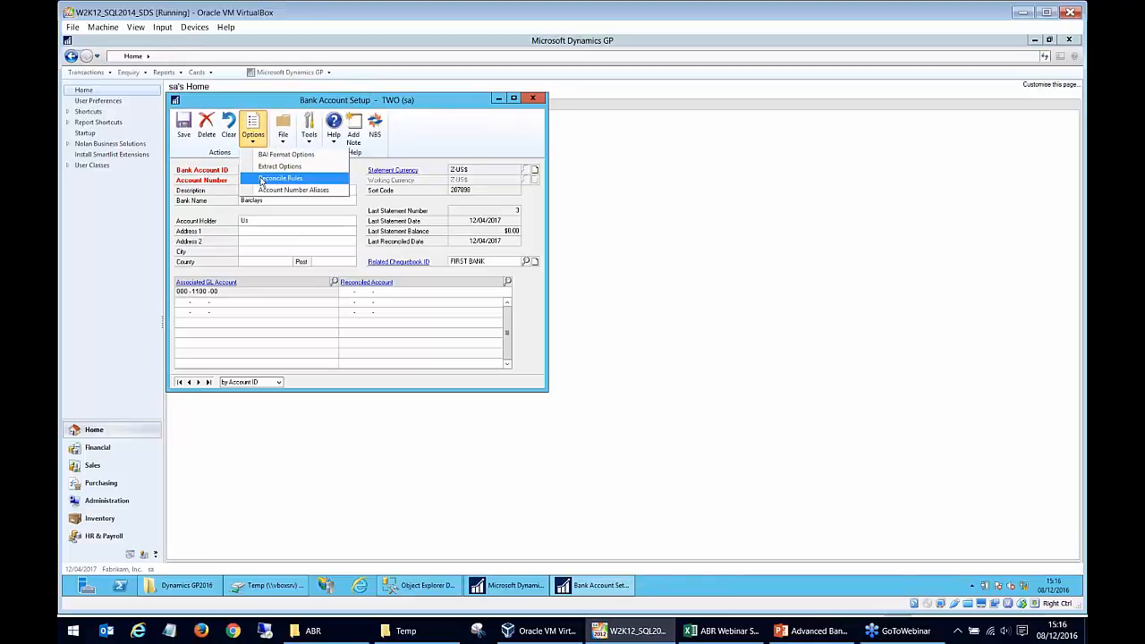
click(262, 179)
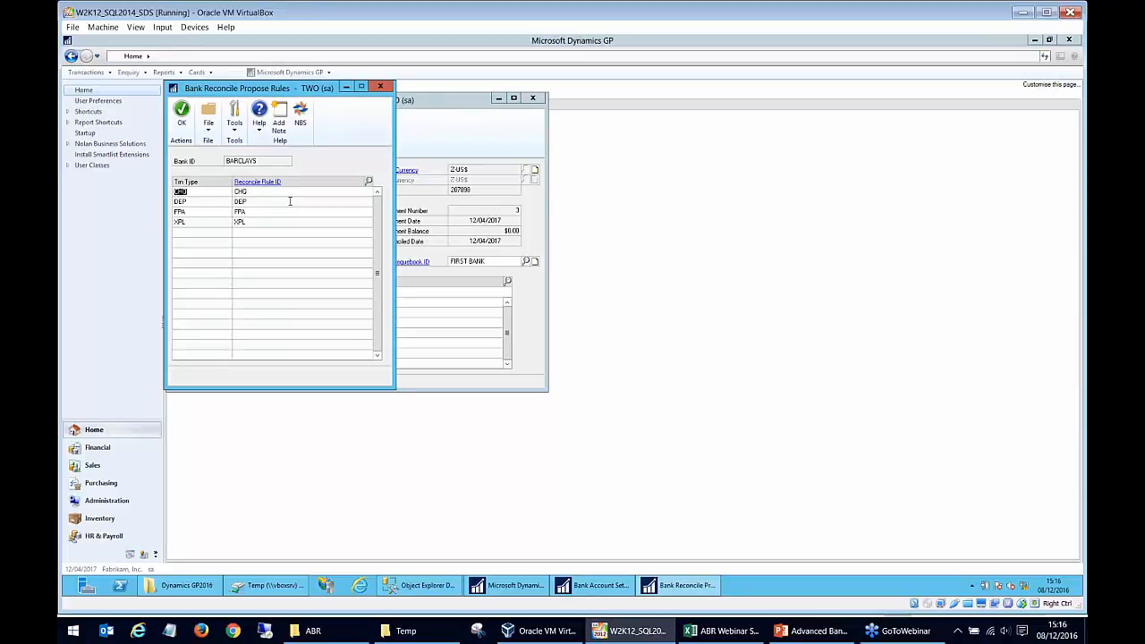
click(278, 200)
click(277, 193)
click(214, 201)
click(213, 193)
click(368, 182)
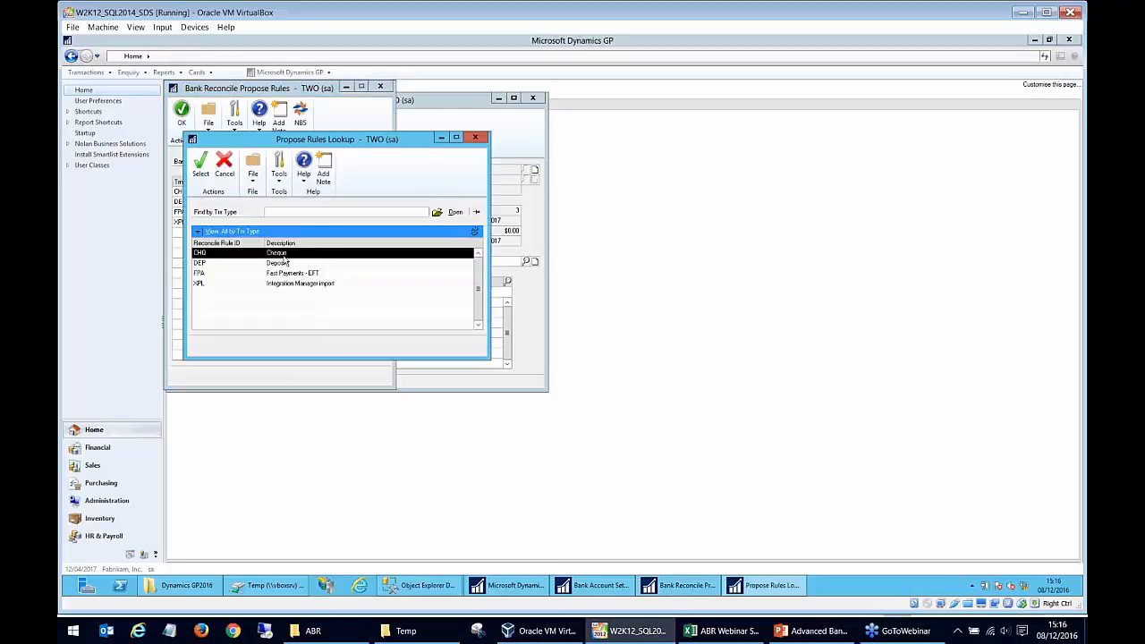
click(476, 138)
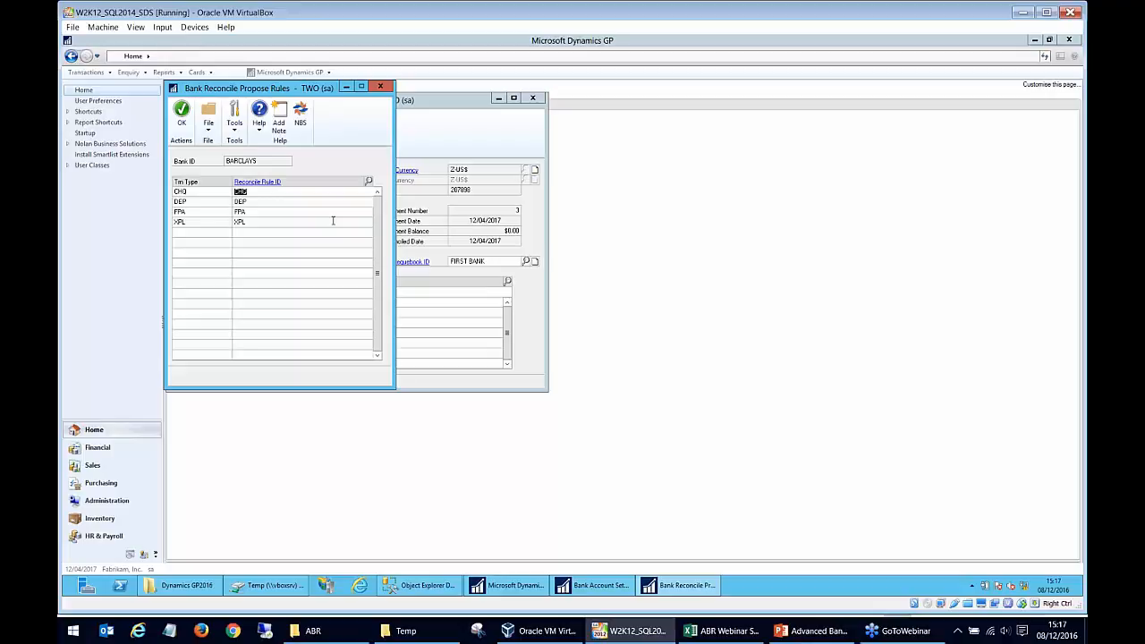
- Review the DEP and FPA rule assignments for BARCLAYS and close the rules and Bank Account Setup
click(209, 204)
click(187, 204)
click(260, 205)
click(190, 212)
click(182, 112)
click(246, 139)
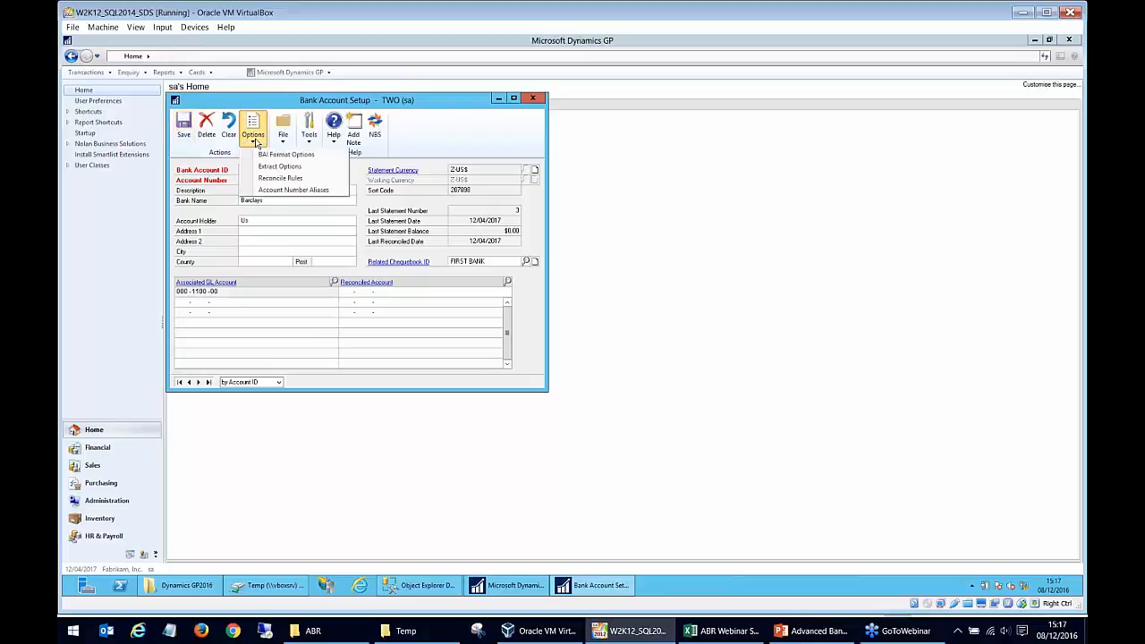
click(488, 111)
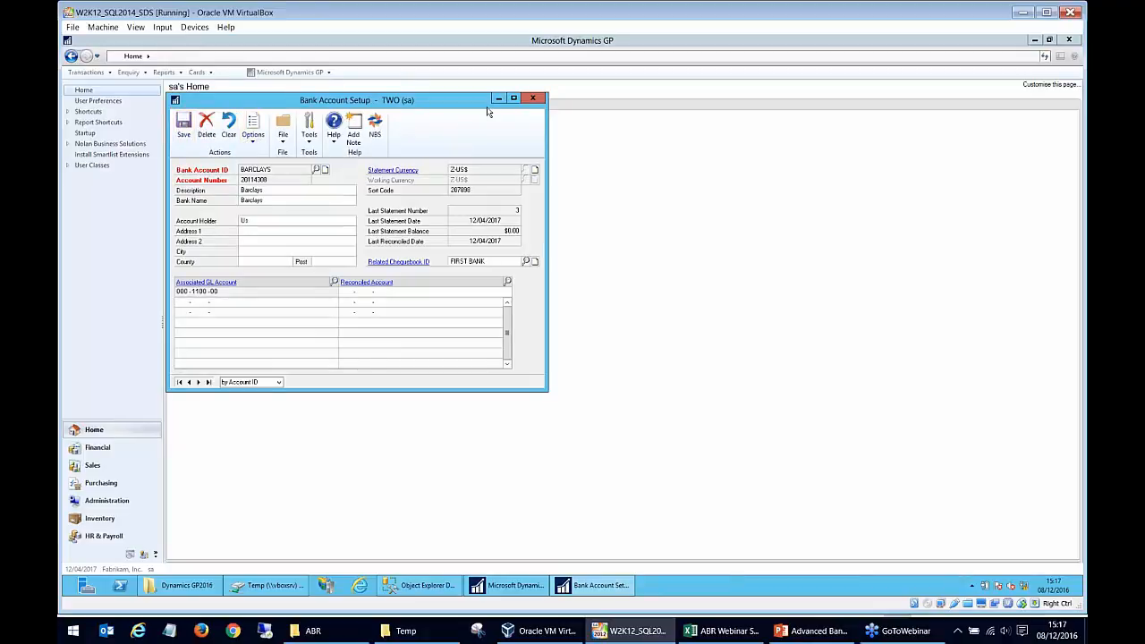
click(541, 99)
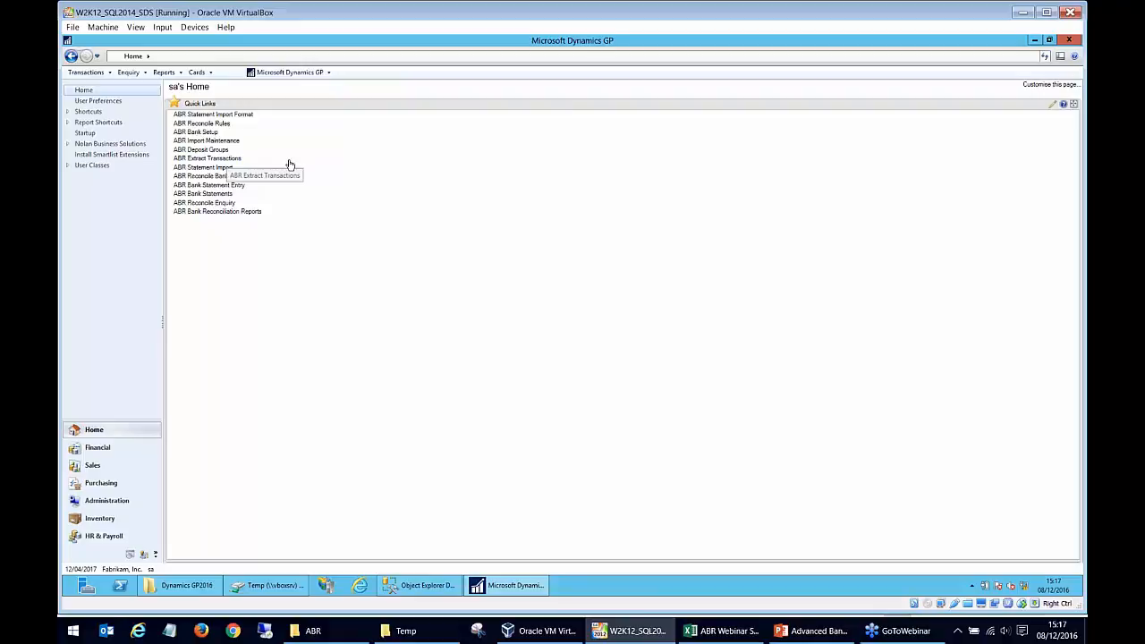
- Start deposit group X in ABR Deposit Groups and try marking the Purchasing series' PMCHQ Computer Cheques source document for processing
click(206, 150)
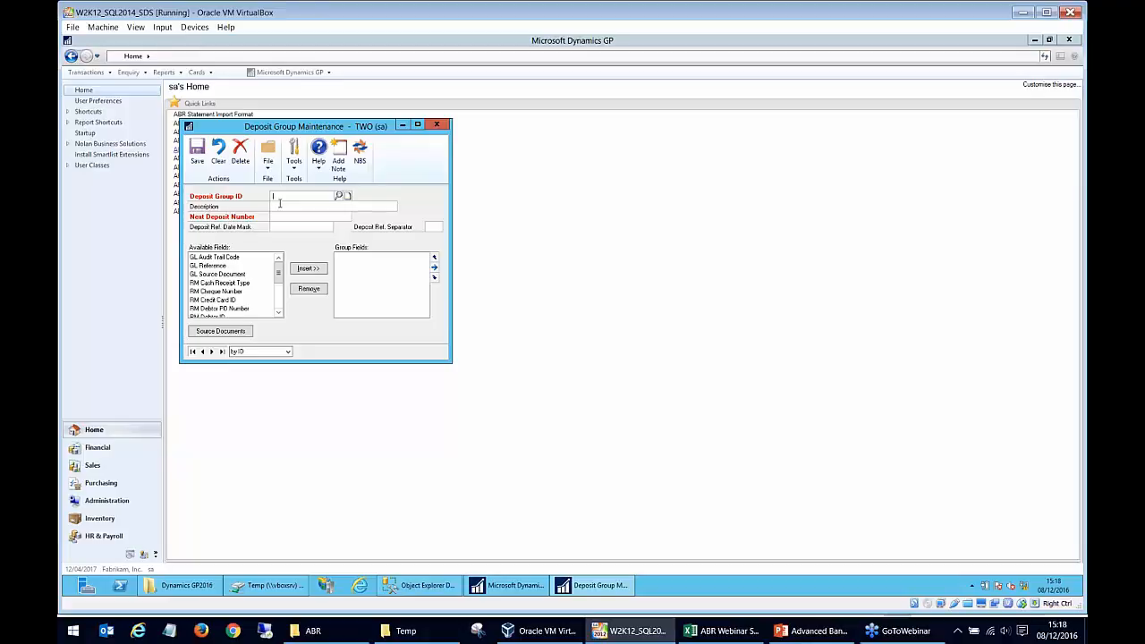
click(295, 217)
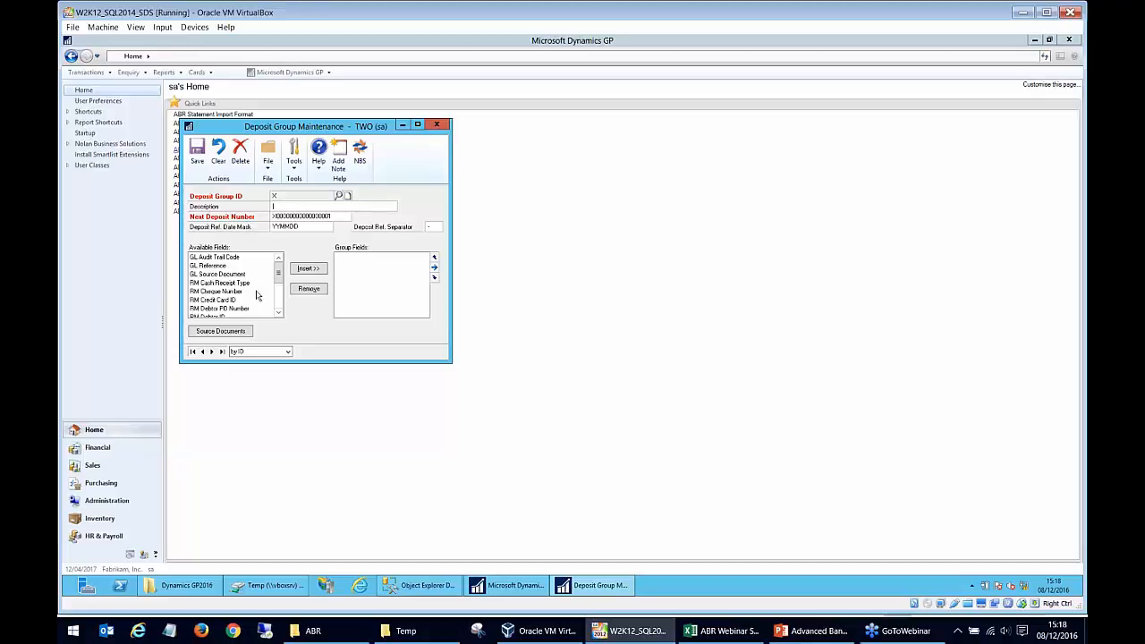
click(222, 331)
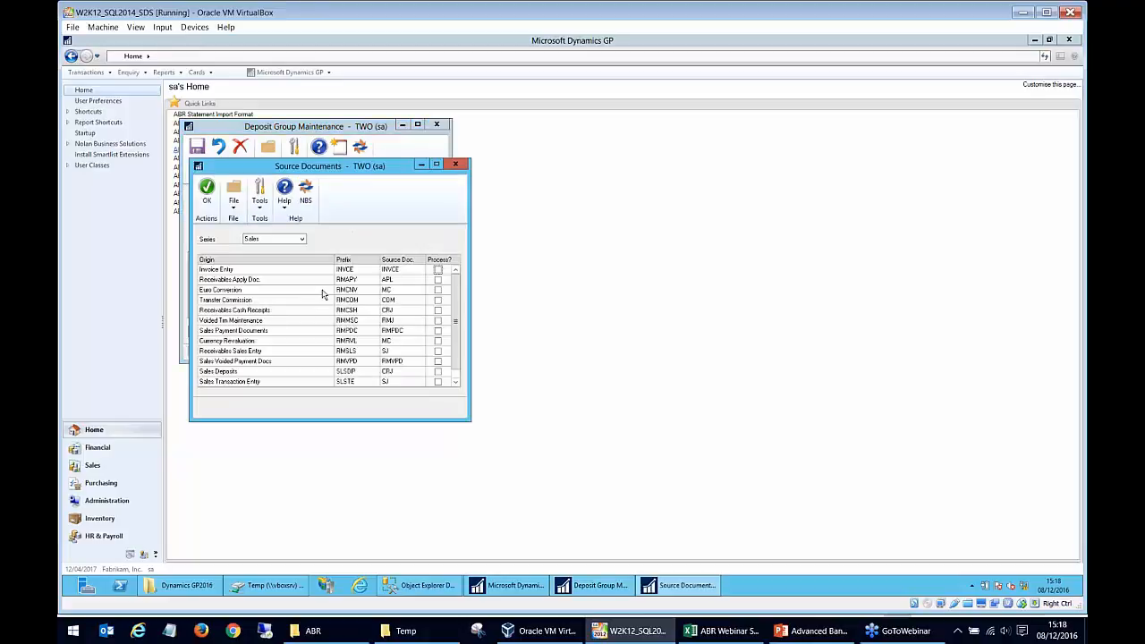
click(259, 240)
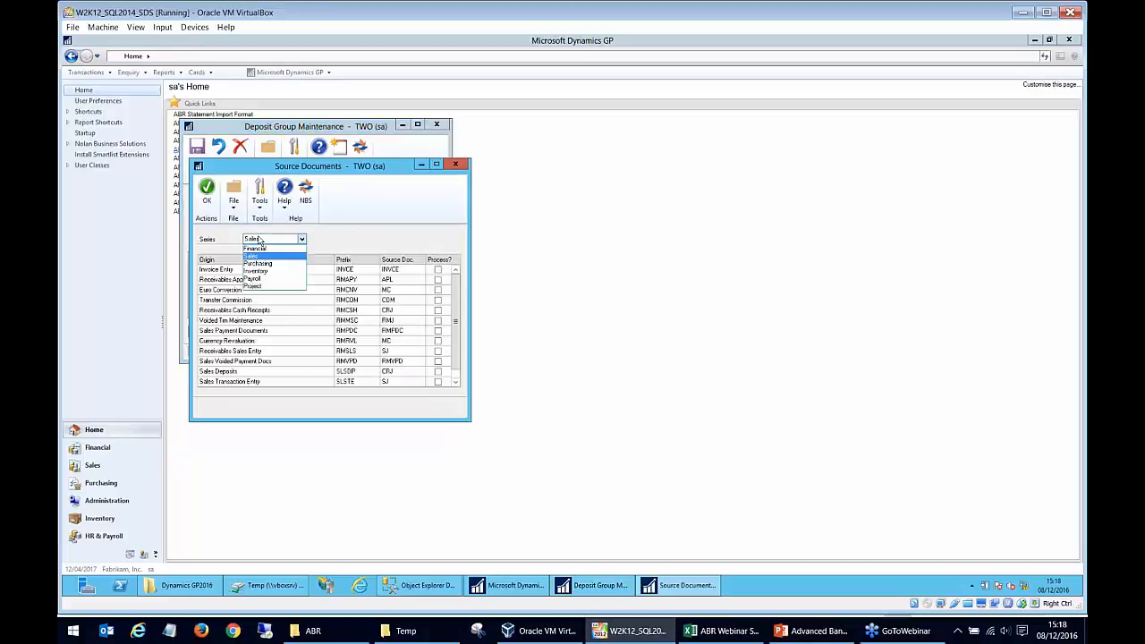
click(264, 265)
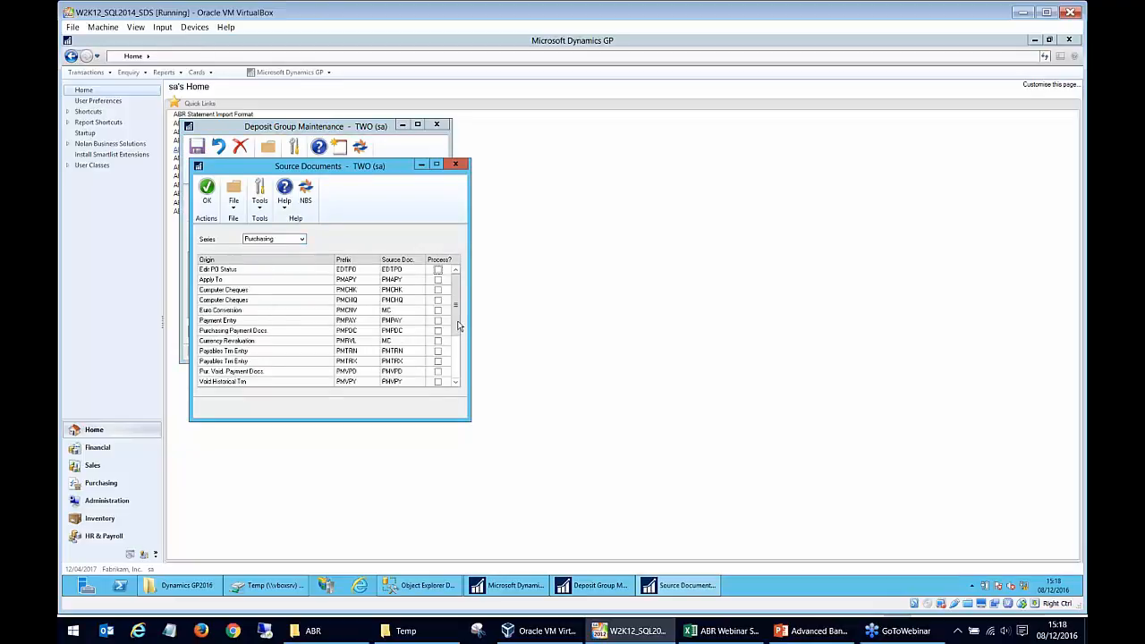
click(437, 302)
click(455, 166)
- Browse the available fields, add GL Audit Trail Code to deposit group X's group fields, and discard the deposit group
click(219, 258)
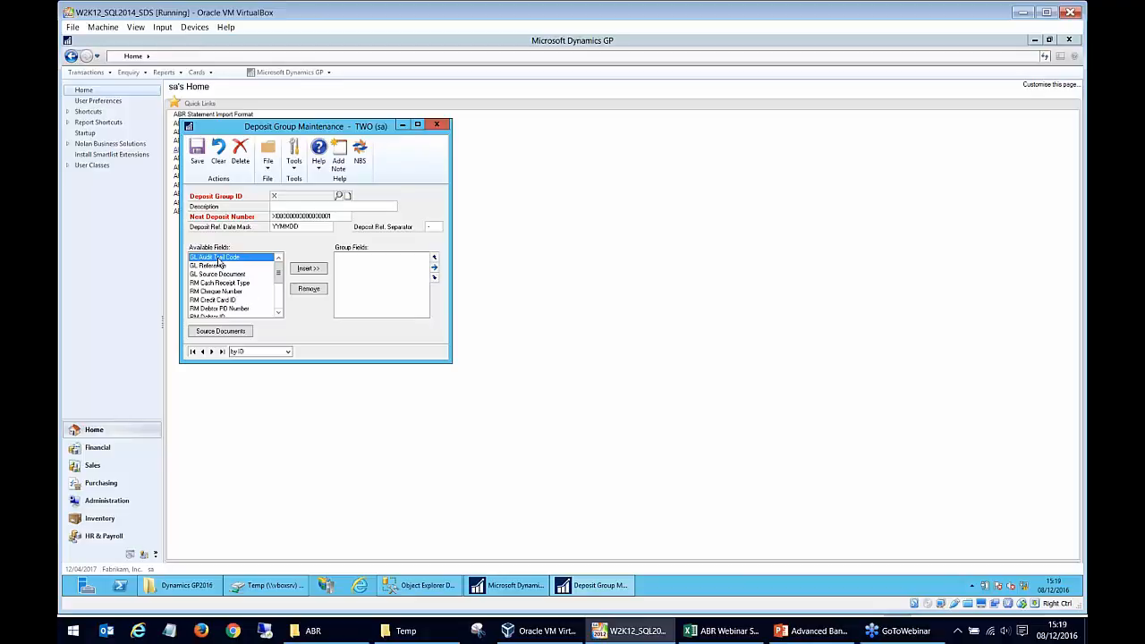
drag(279, 274, 278, 304)
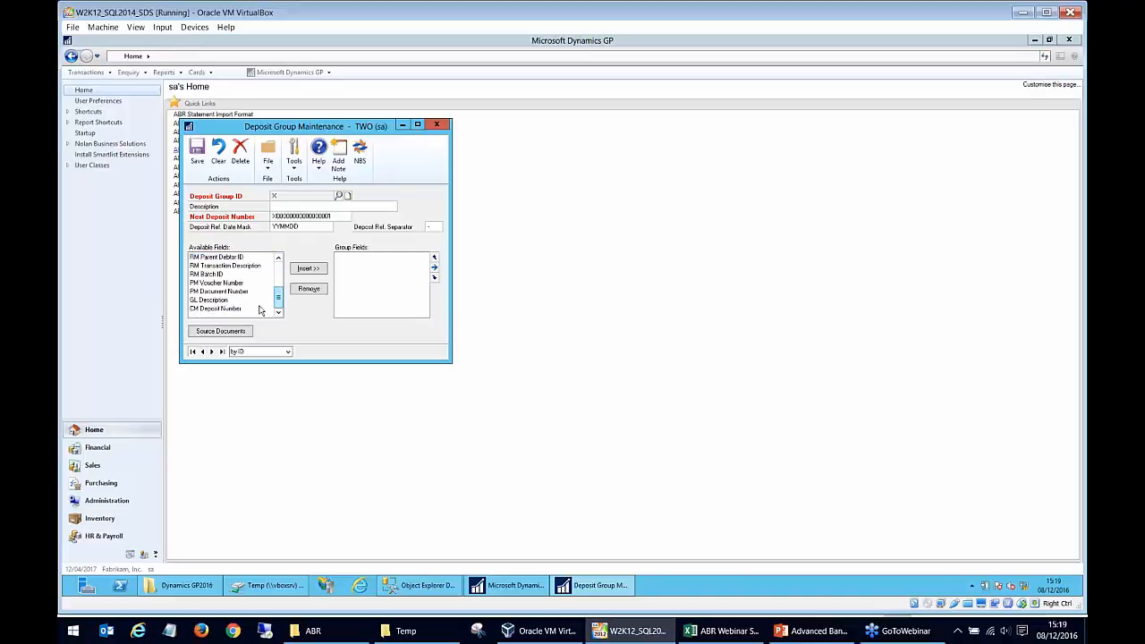
click(244, 284)
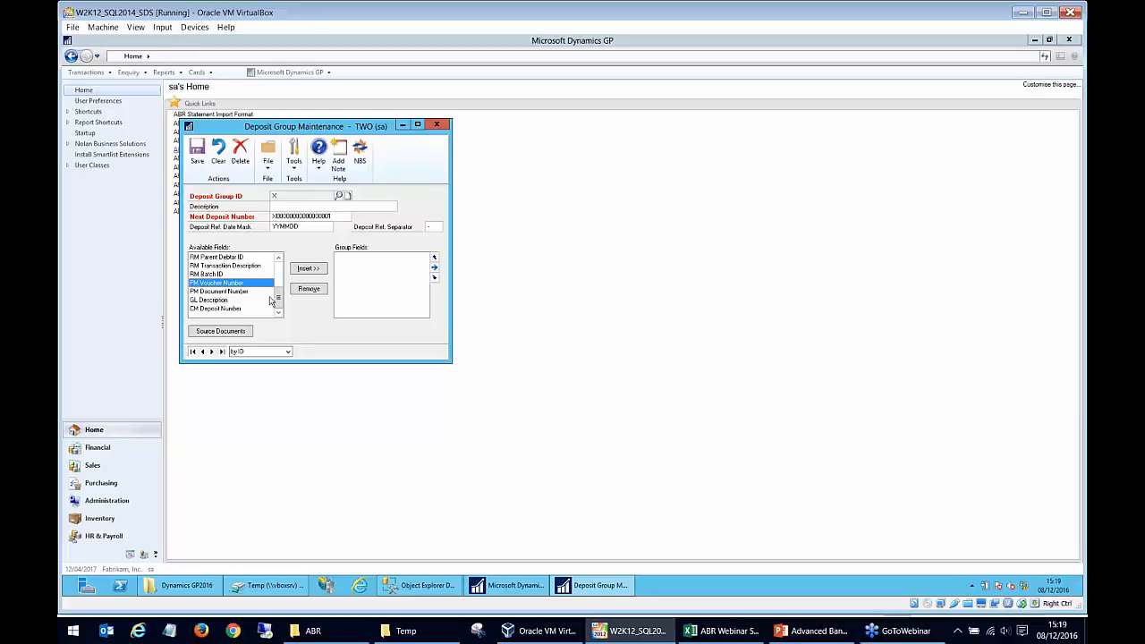
drag(278, 297, 285, 269)
click(239, 259)
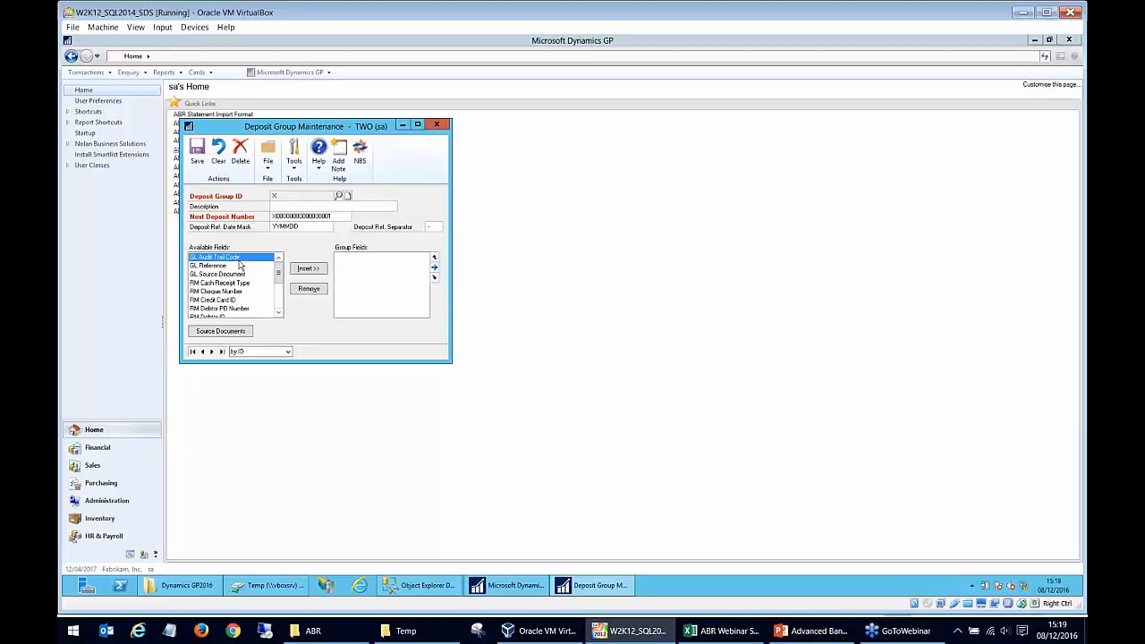
click(324, 270)
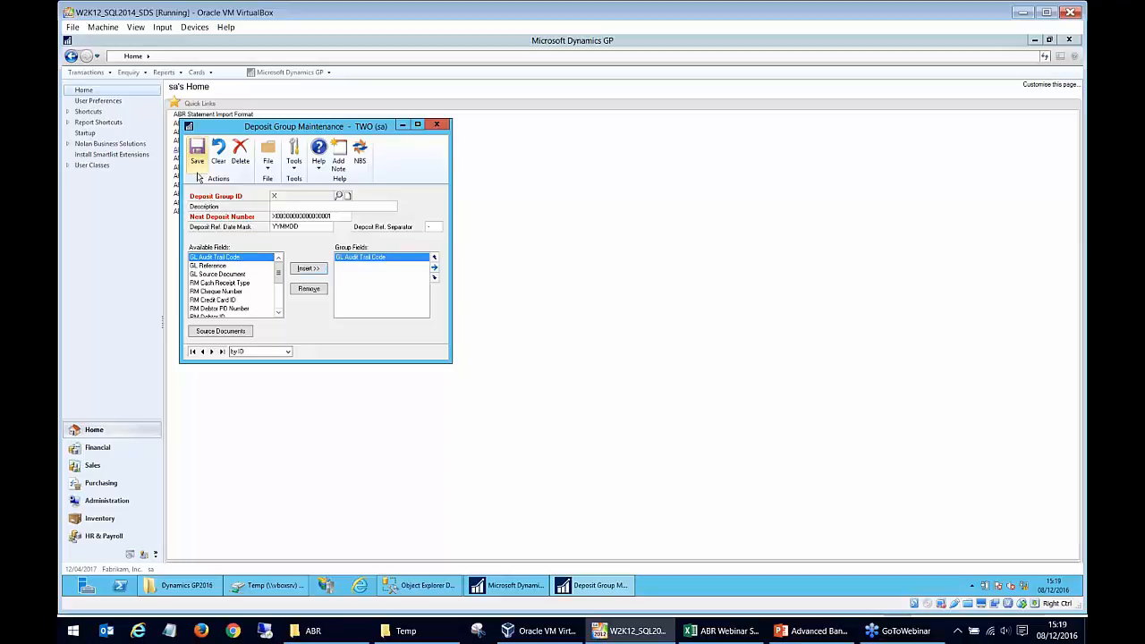
click(445, 126)
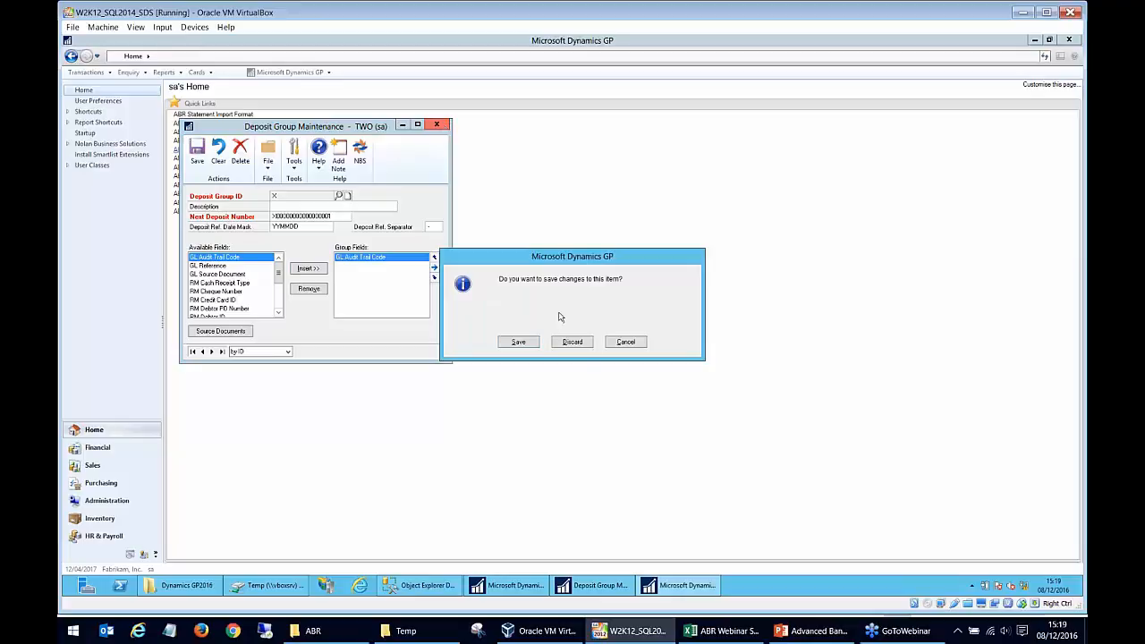
click(580, 342)
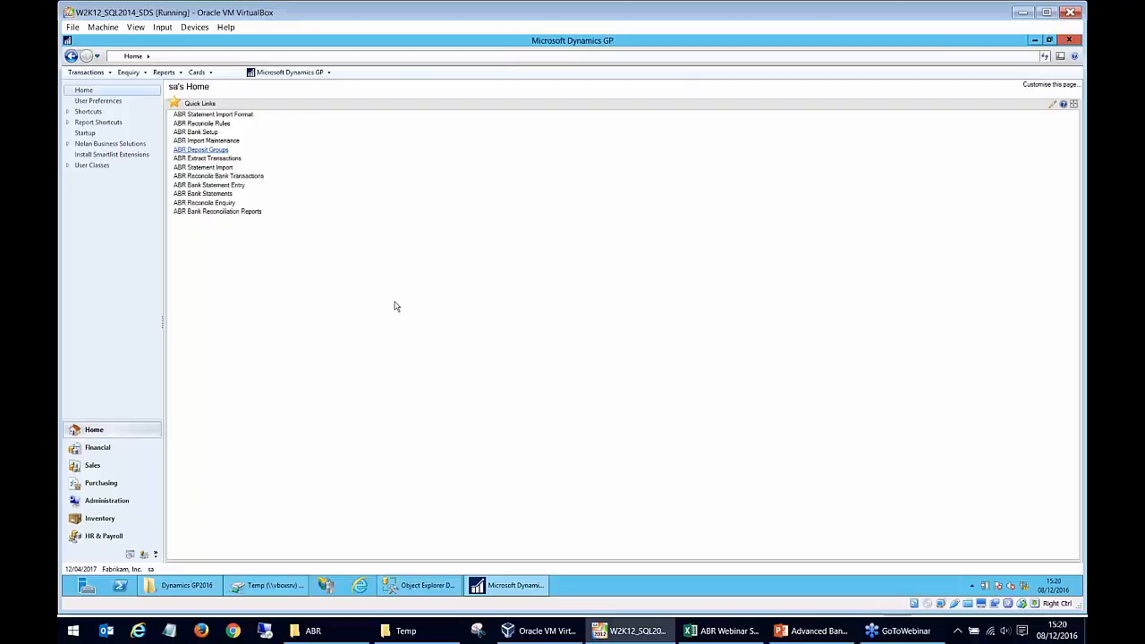
- Open ABR Extract Transactions and set the date range from 01/04/2017 to 12/04/2017
click(231, 159)
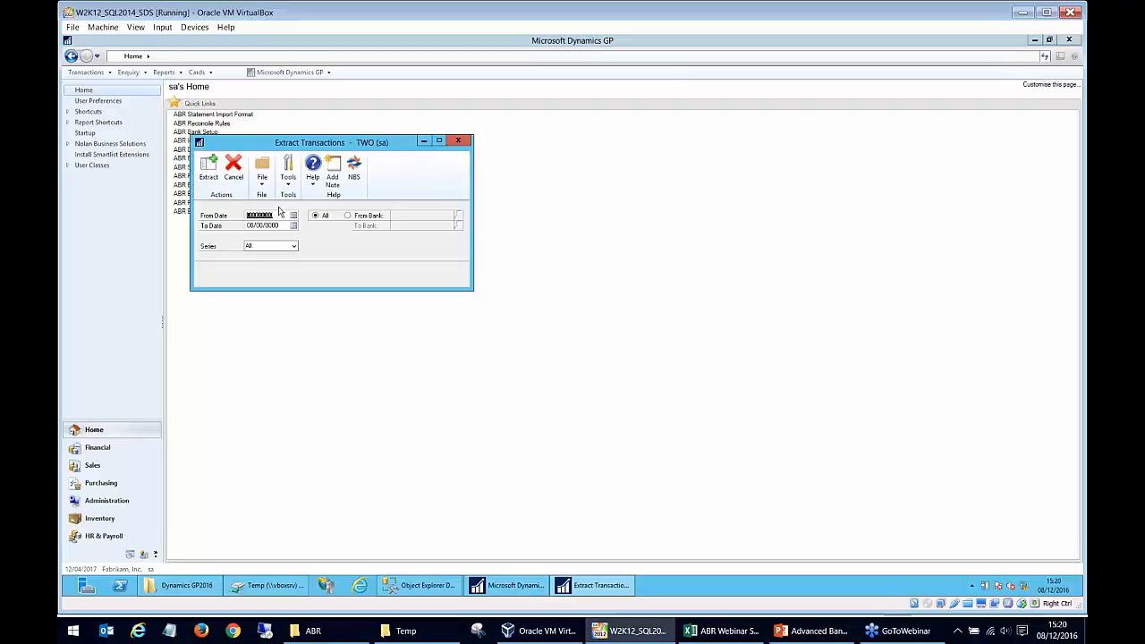
text(01042017)
key(BackSpace)
key(BackSpace)
text(17)
key(Tab)
text(12042017)
key(Tab)
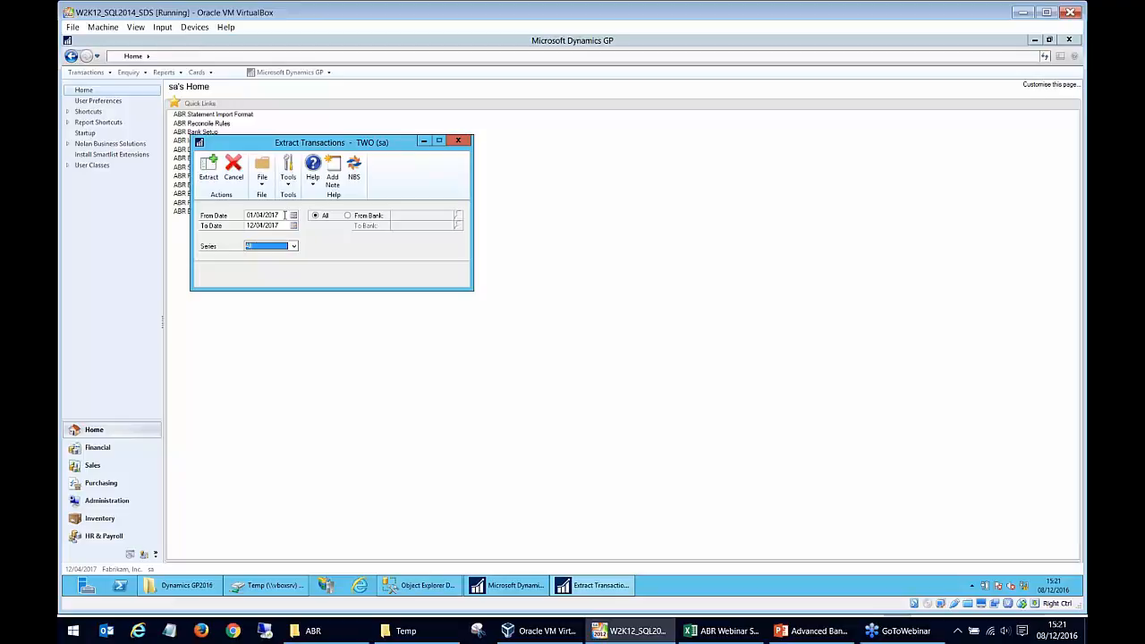
- Extract the transactions for all banks and series, output the extract log to screen, and close the report
click(207, 170)
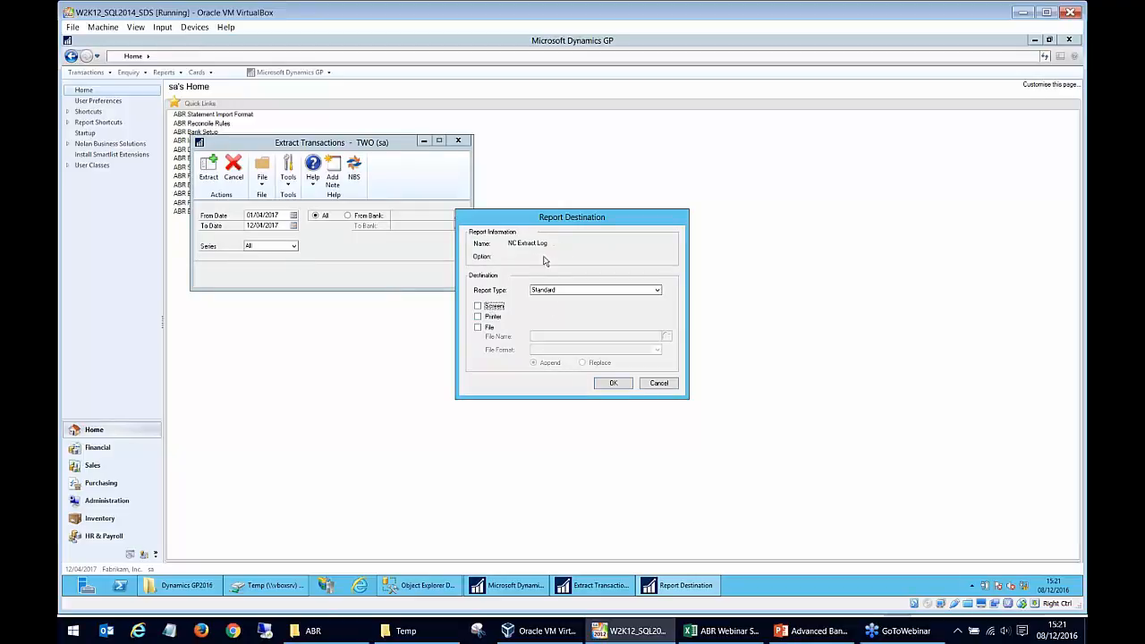
click(503, 309)
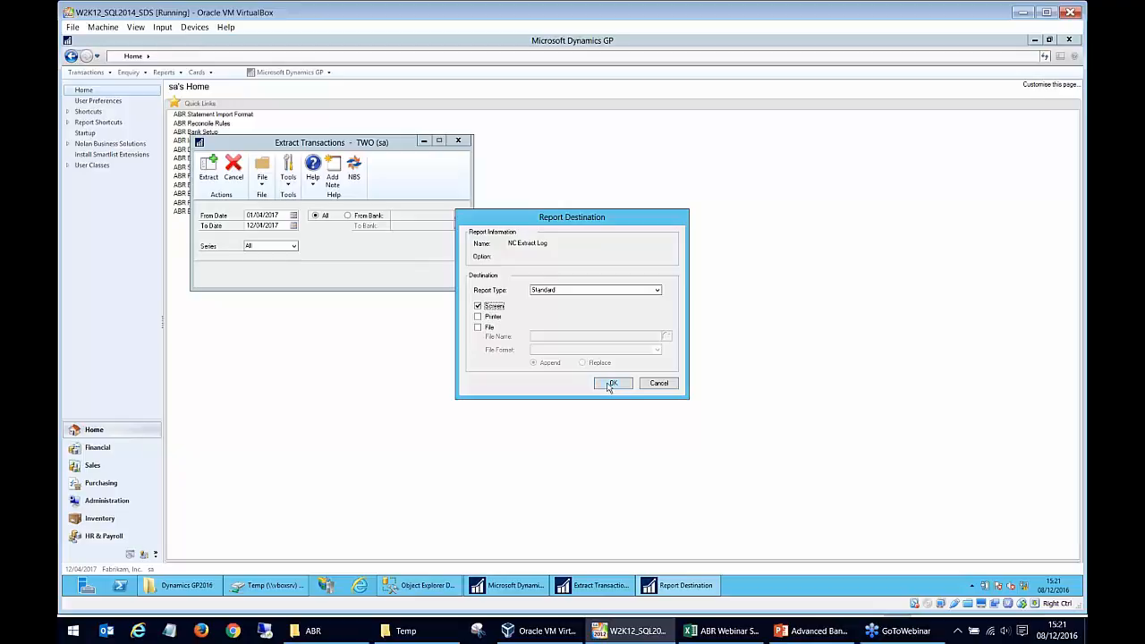
click(611, 385)
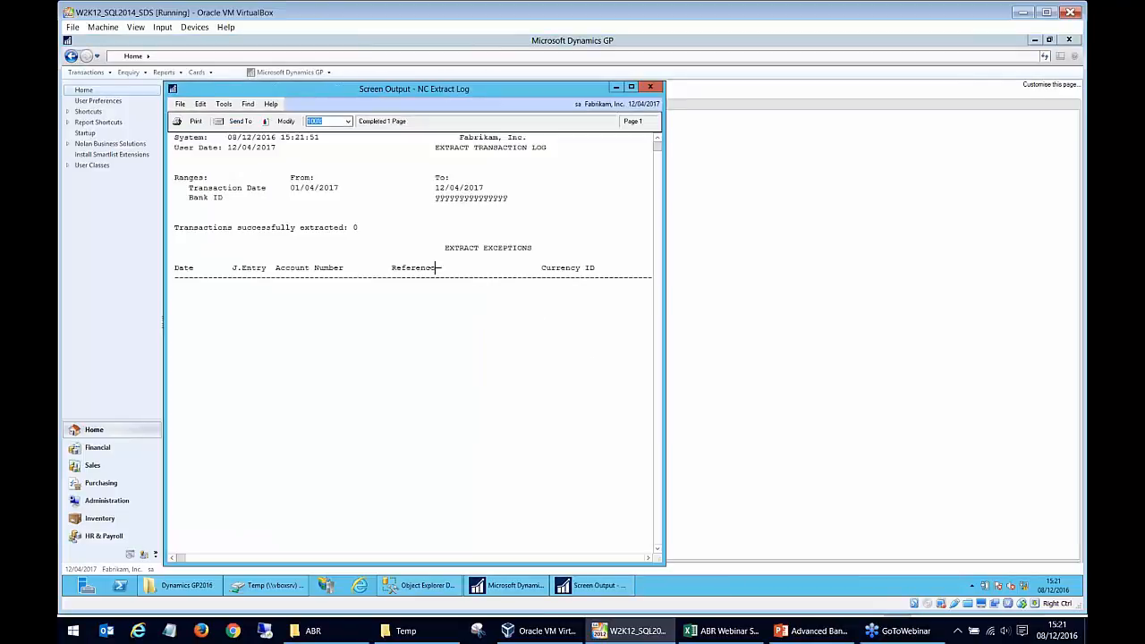
click(358, 232)
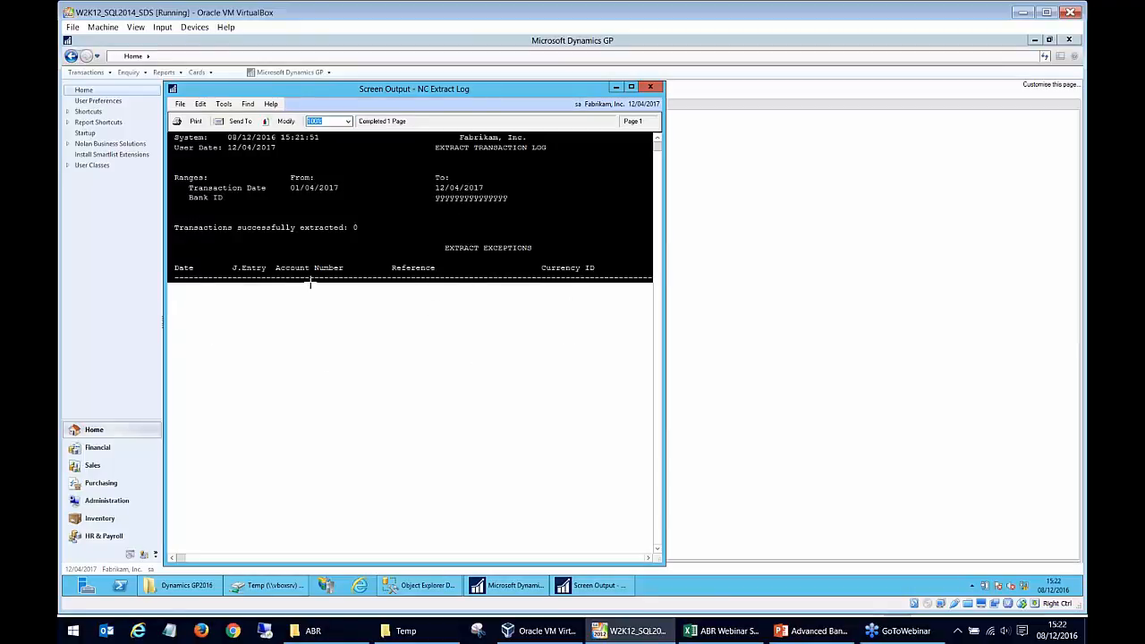
click(651, 85)
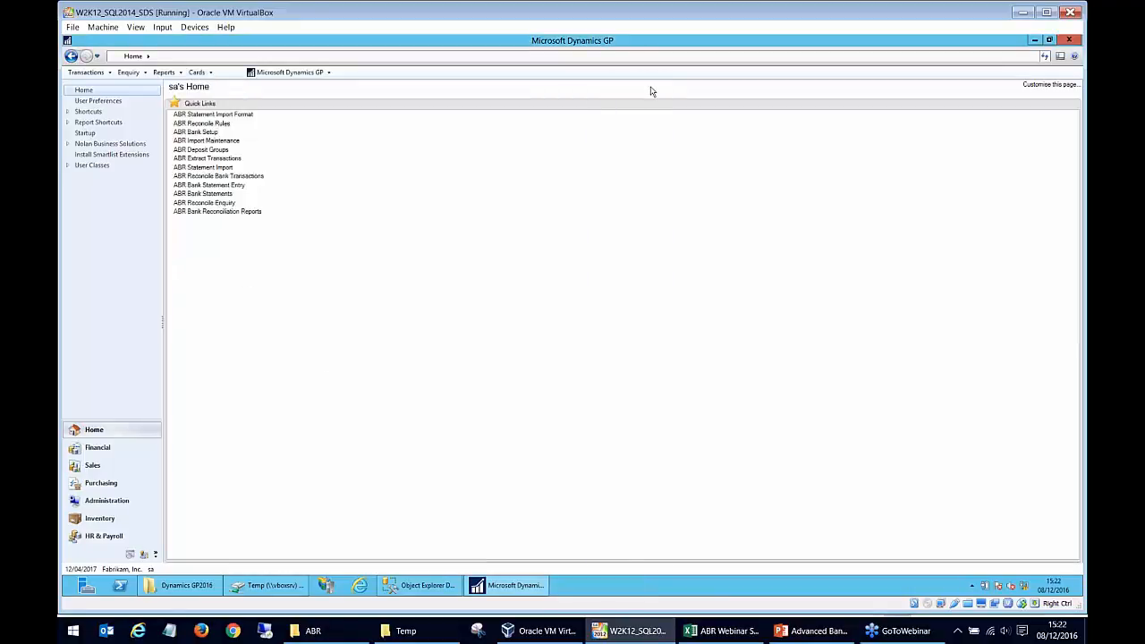
- Open ABR Statement Import and load the BARCLAYS import definition
click(238, 169)
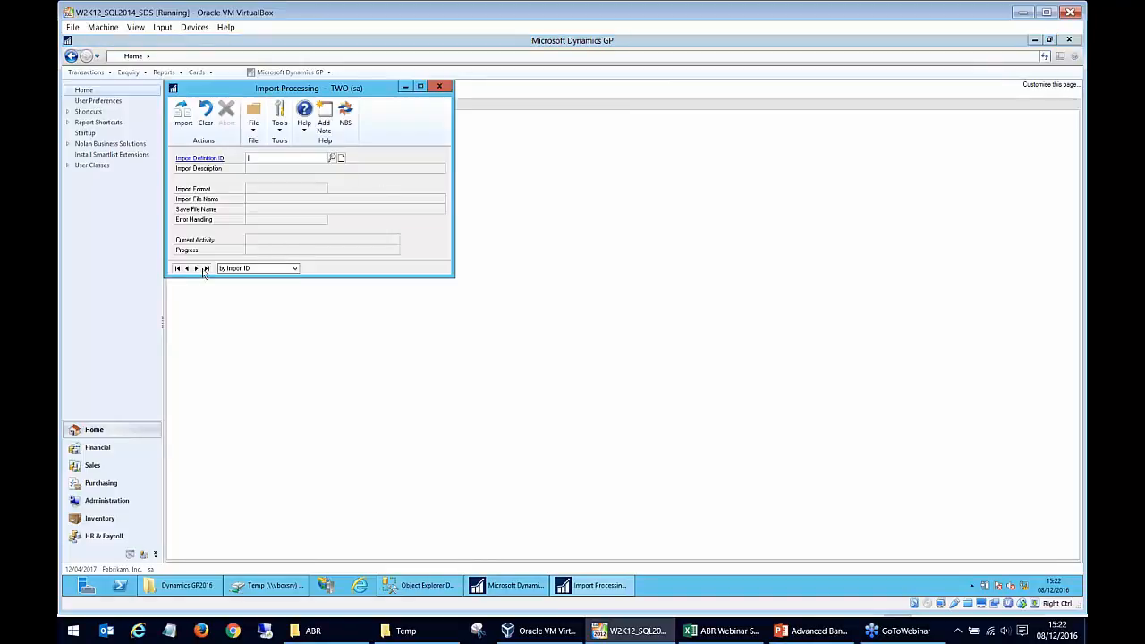
click(332, 158)
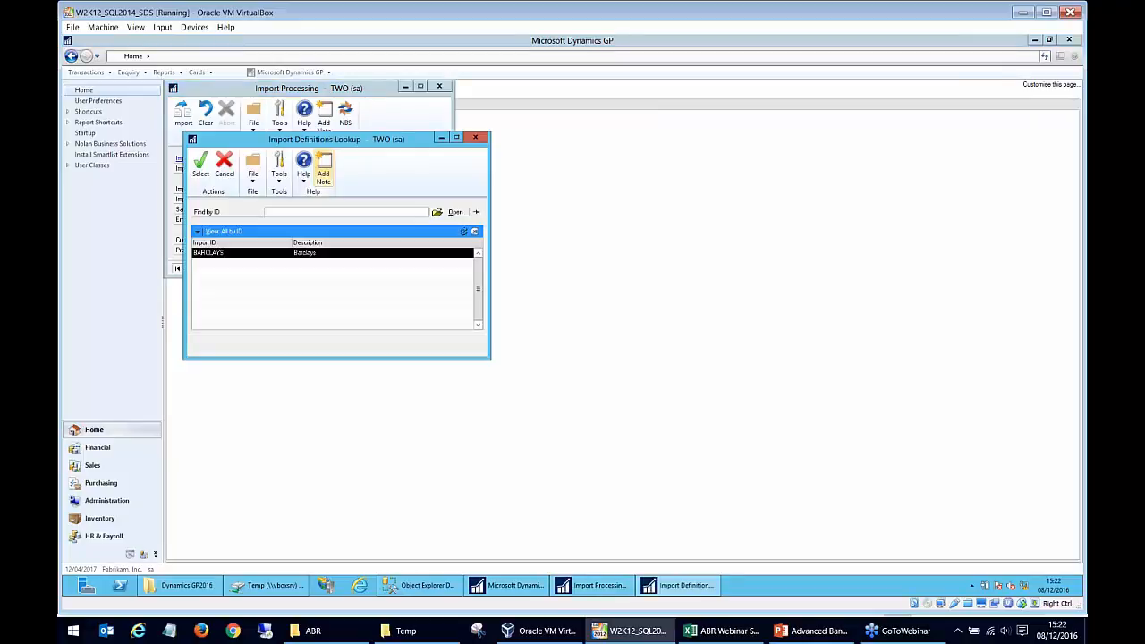
double_click(315, 254)
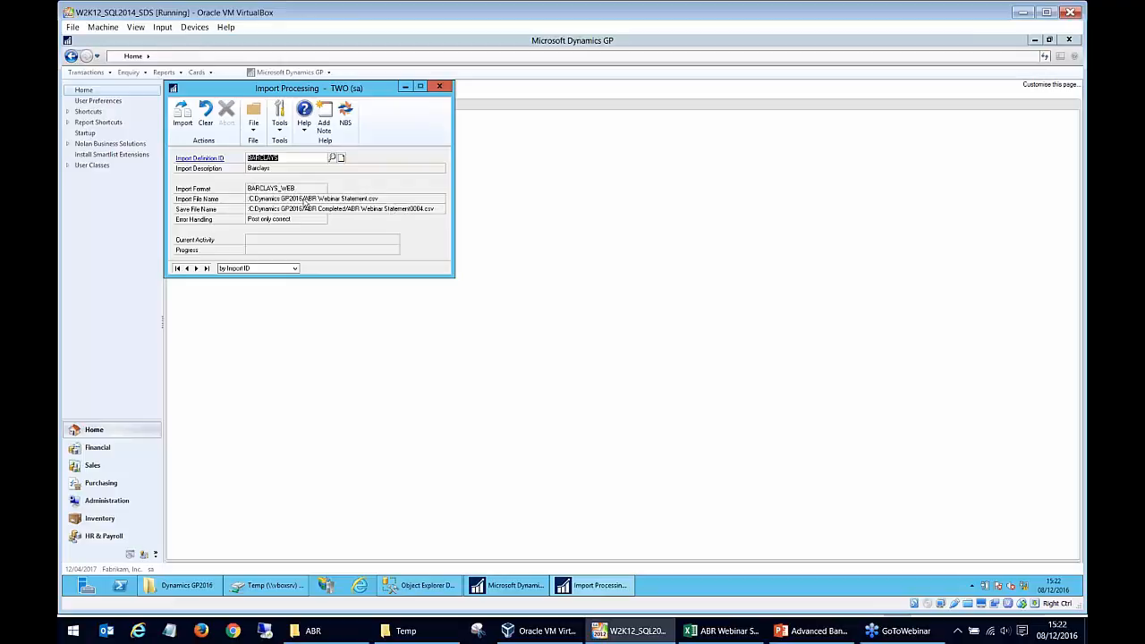
- Import the BARCLAYS statement, overwriting the existing save file, and close Import Processing
click(183, 124)
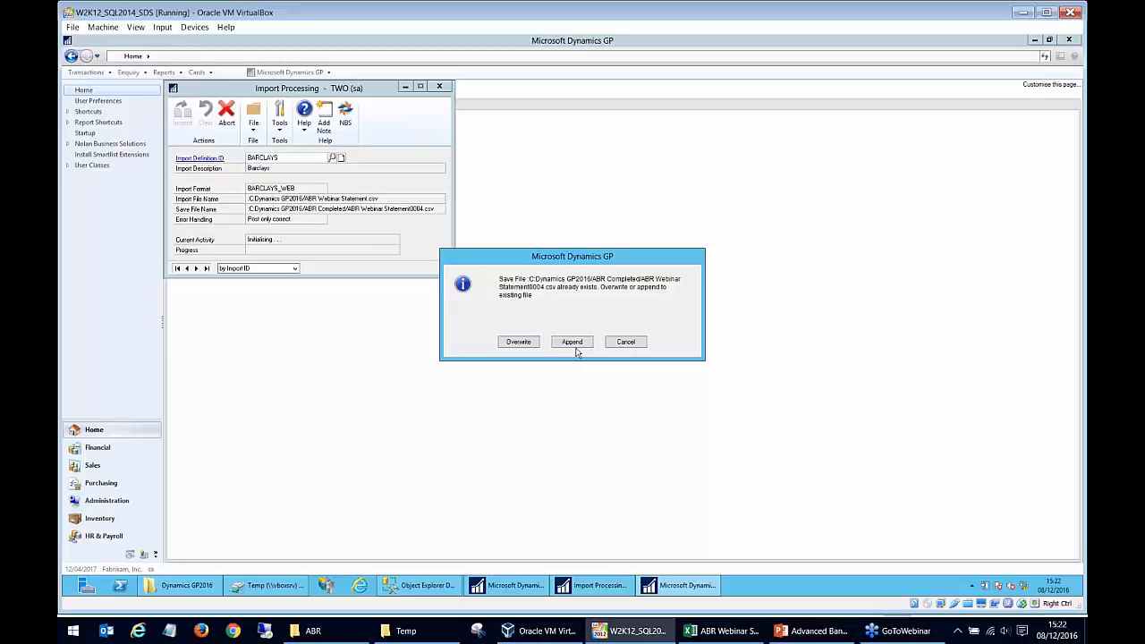
click(519, 342)
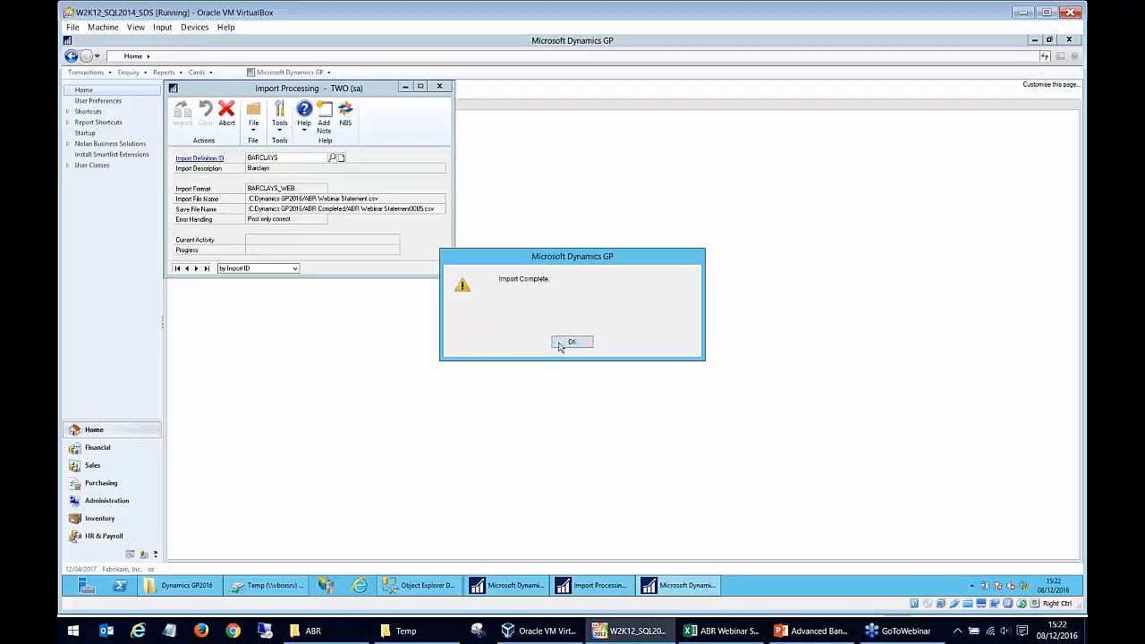
click(571, 343)
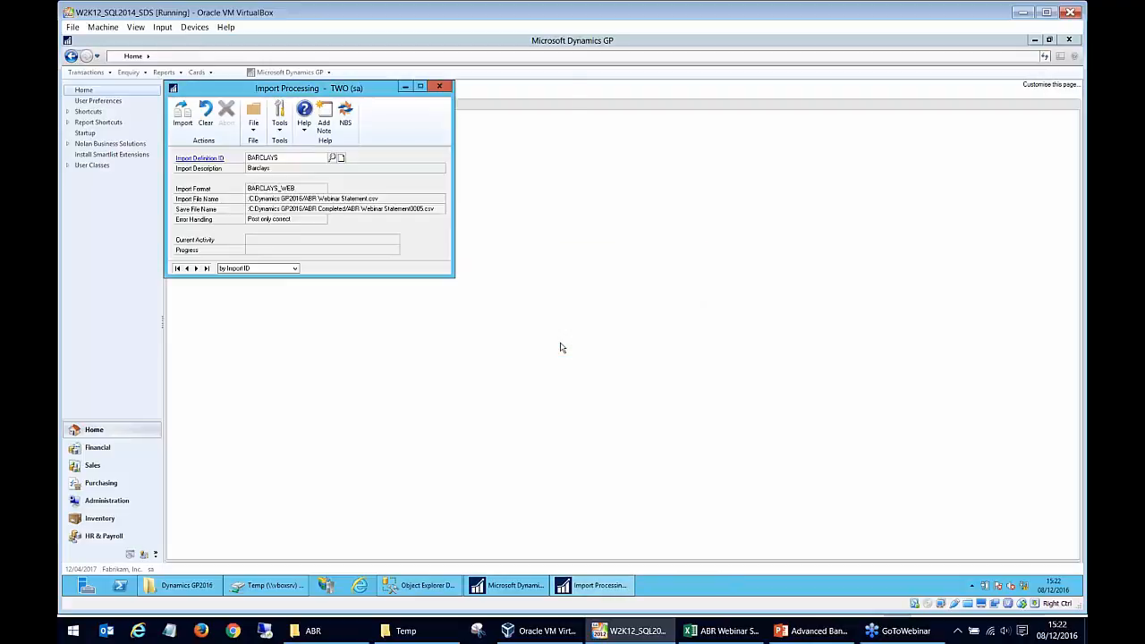
click(538, 268)
click(661, 395)
click(440, 87)
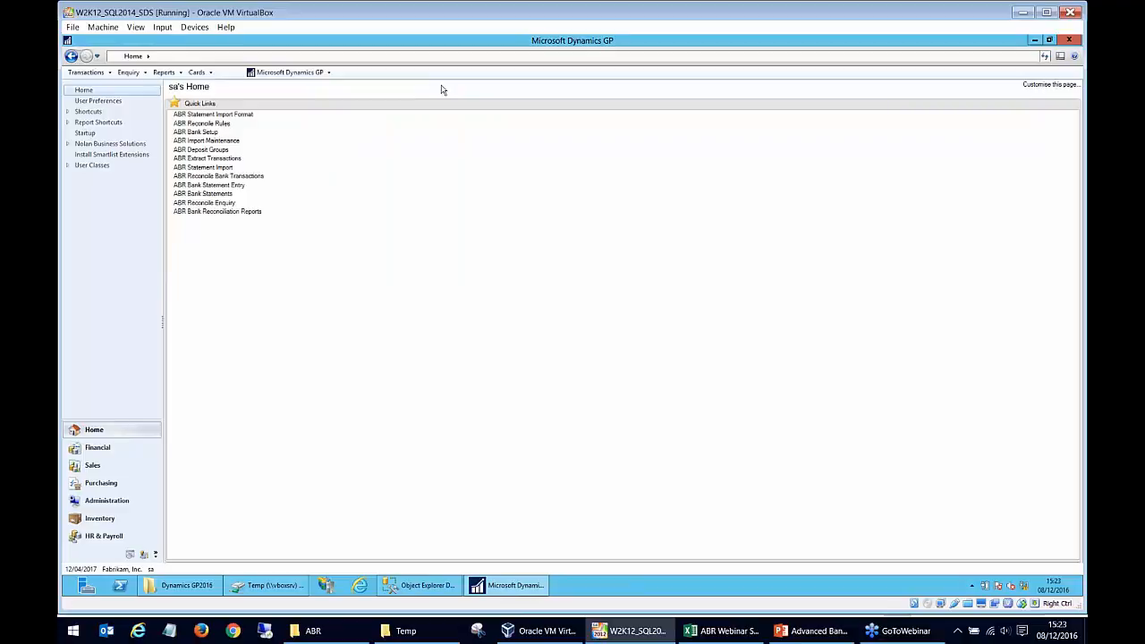
- Open ABR Reconcile Bank Transactions and load the BARCLAYS bank account
click(261, 179)
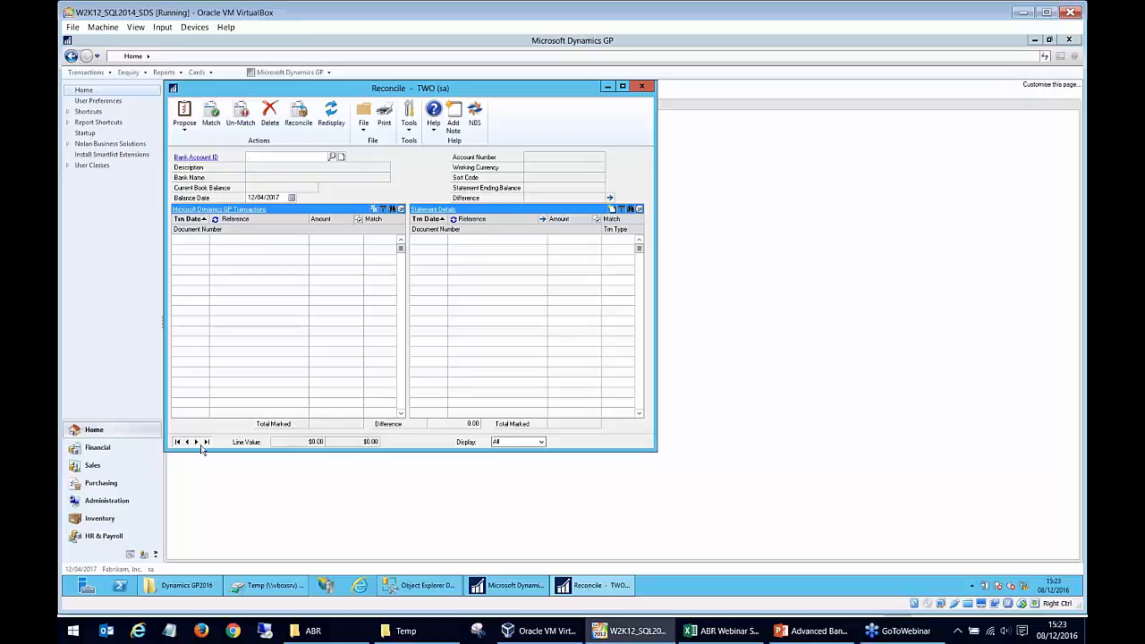
click(332, 157)
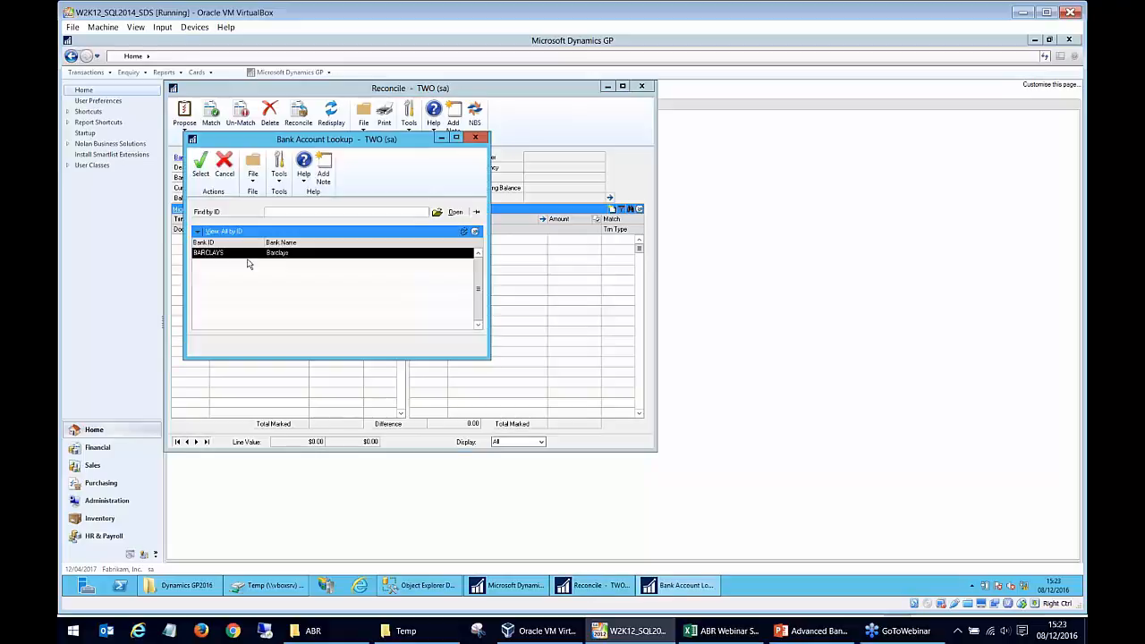
double_click(237, 254)
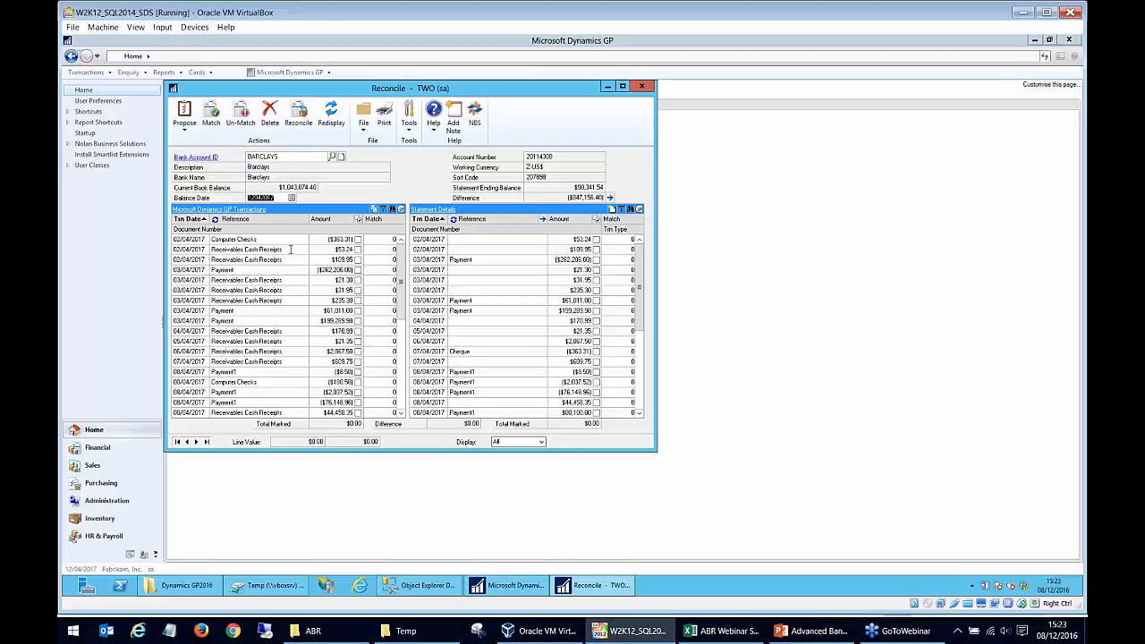
- Try to change the balance date of the BARCLAYS reconciliation to 08/04/2017
text(08042017)
key(Tab)
click(588, 345)
text(0804201)
key(Tab)
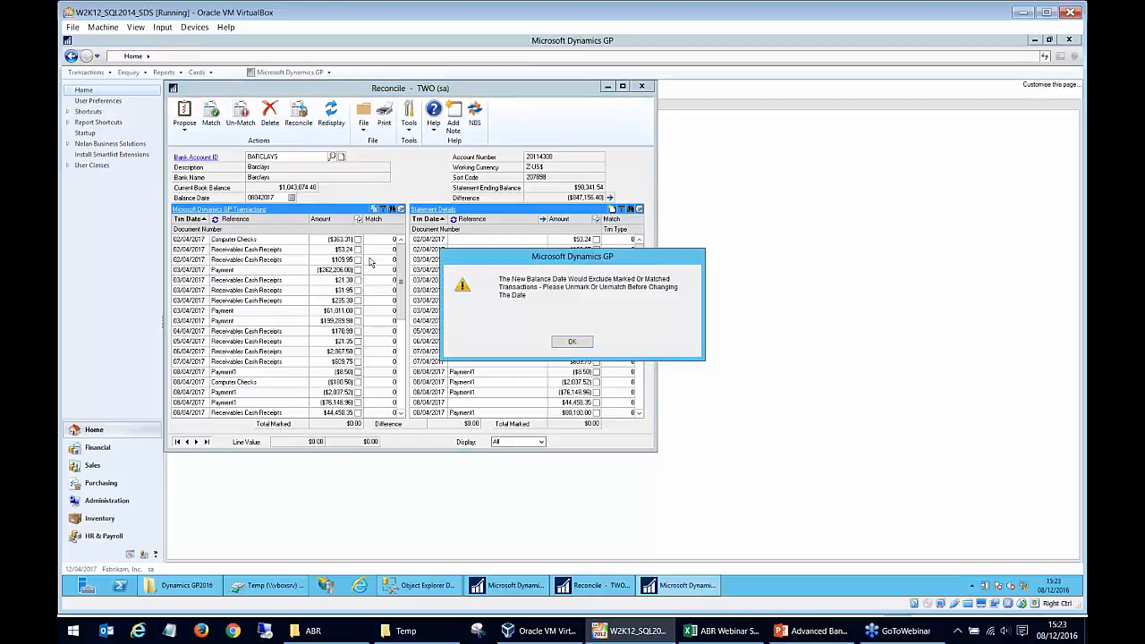
click(584, 349)
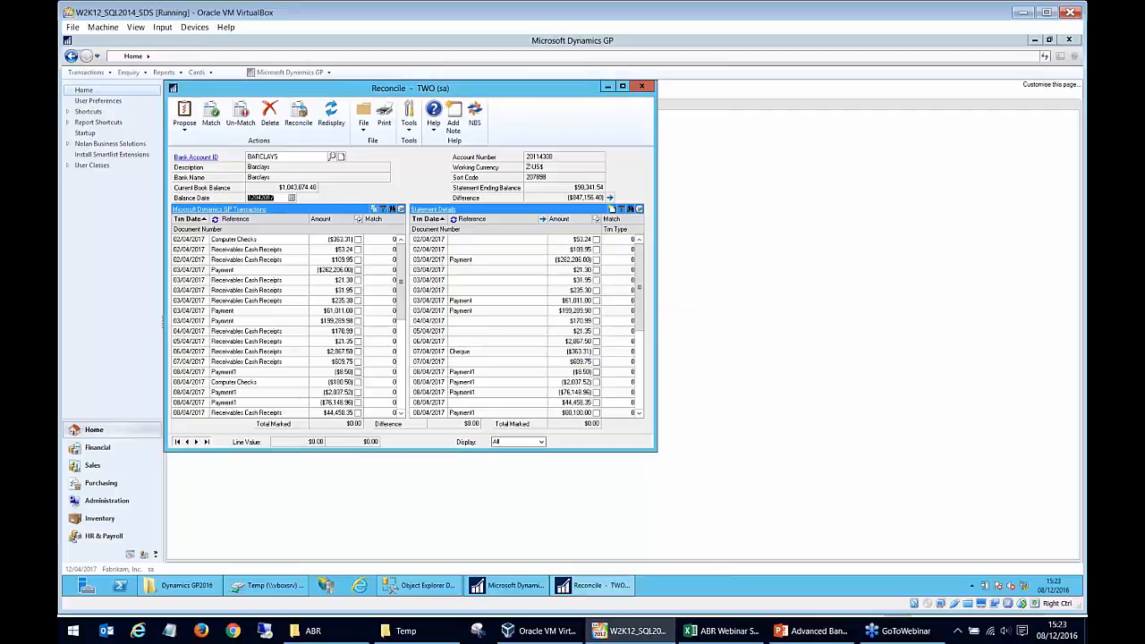
- Look through the Microsoft Dynamics GP Transactions and the imported Statement Details for BARCLAYS
drag(401, 285, 400, 260)
click(278, 261)
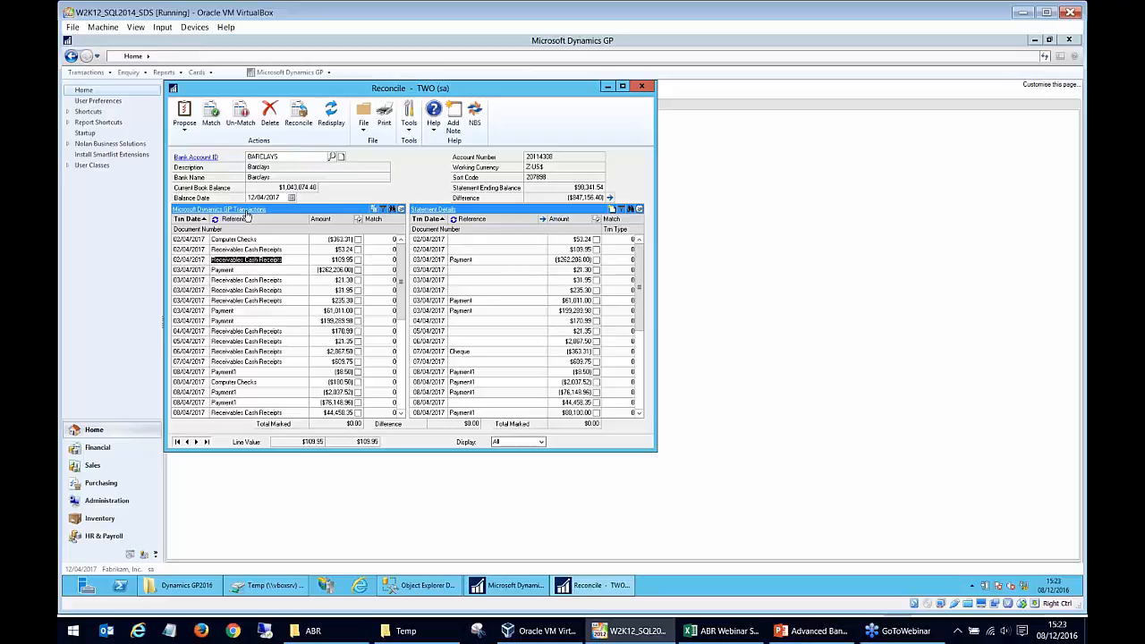
drag(643, 278, 641, 378)
drag(642, 337, 639, 250)
click(460, 260)
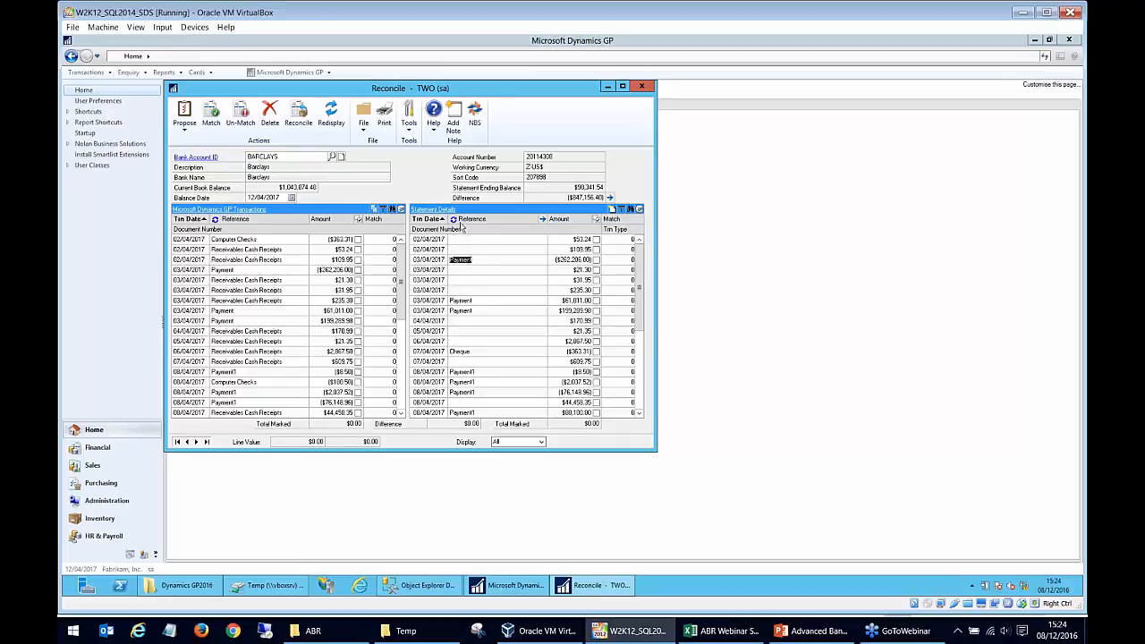
- Switch Statement Details between references and document numbers, leave document numbers displayed, and look through the statement lines
click(454, 220)
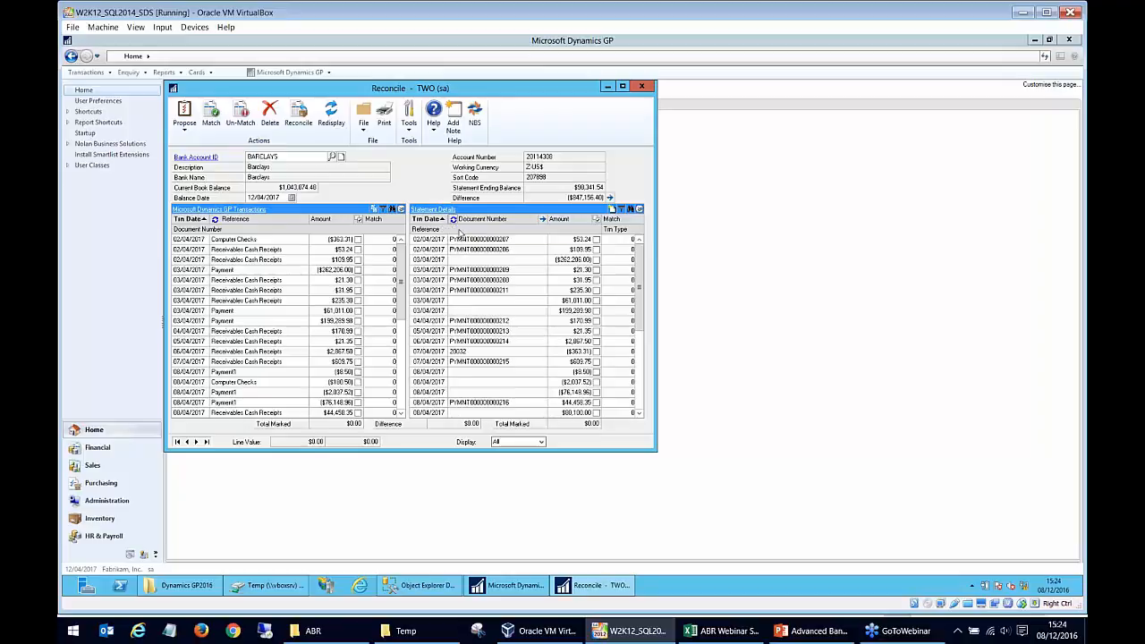
click(639, 331)
drag(639, 362, 639, 251)
click(529, 254)
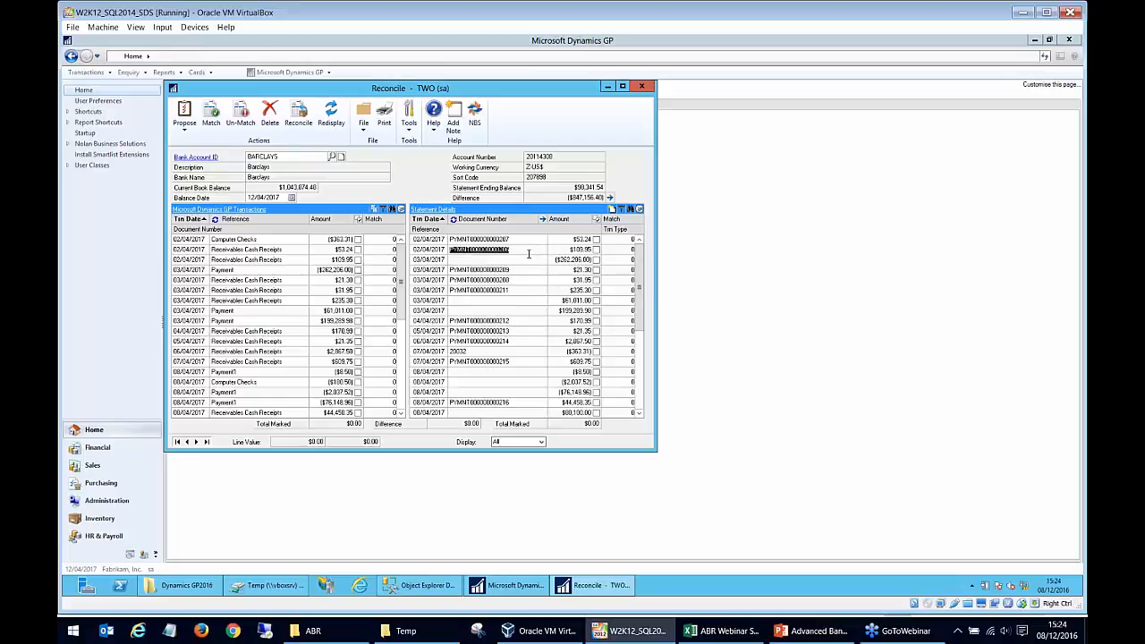
click(453, 220)
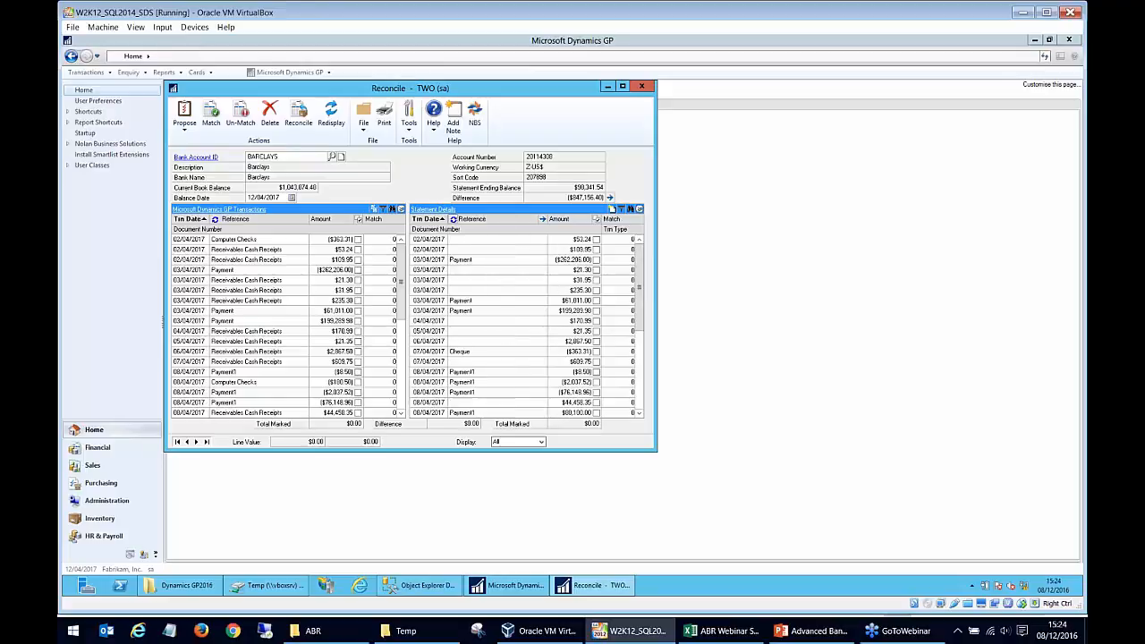
click(485, 310)
click(454, 219)
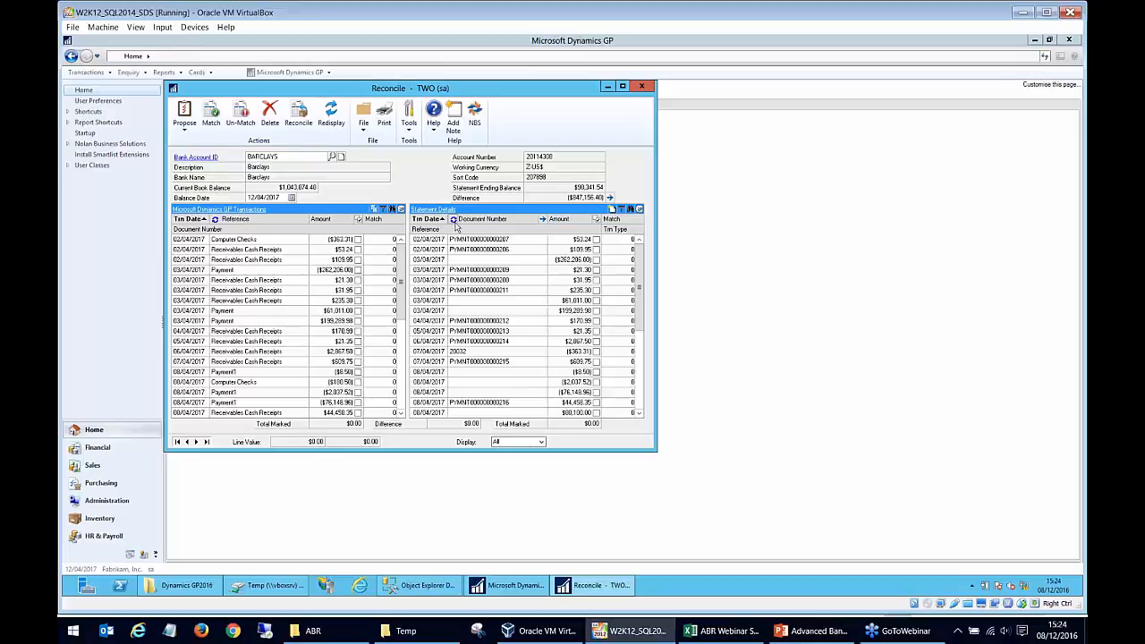
click(479, 249)
scroll(479, 251, down, 5)
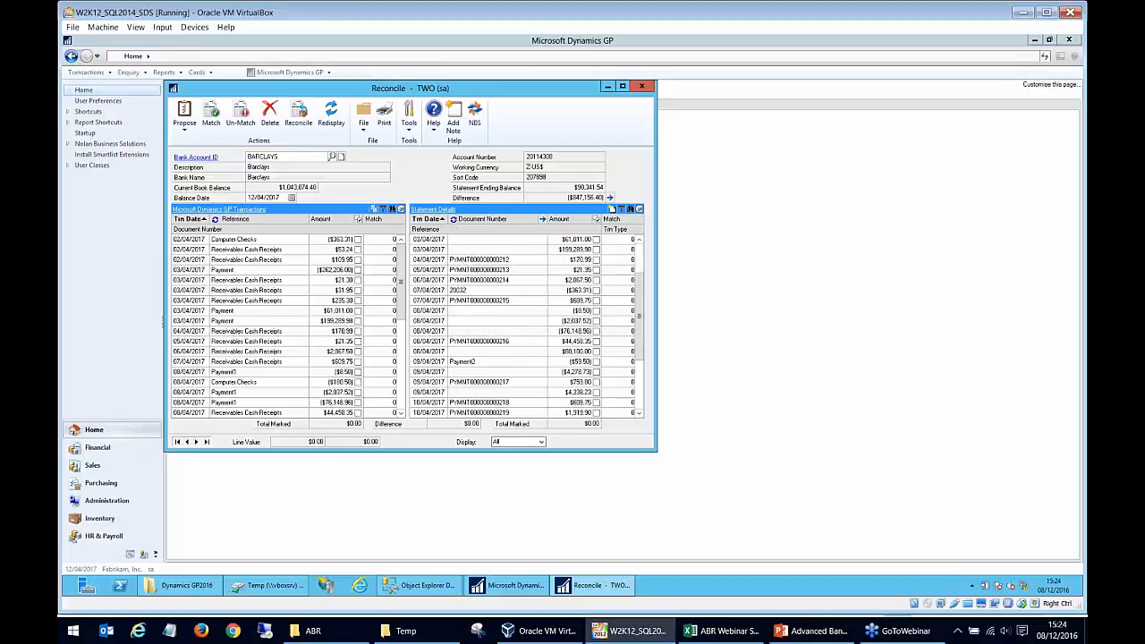
scroll(465, 279, up, 5)
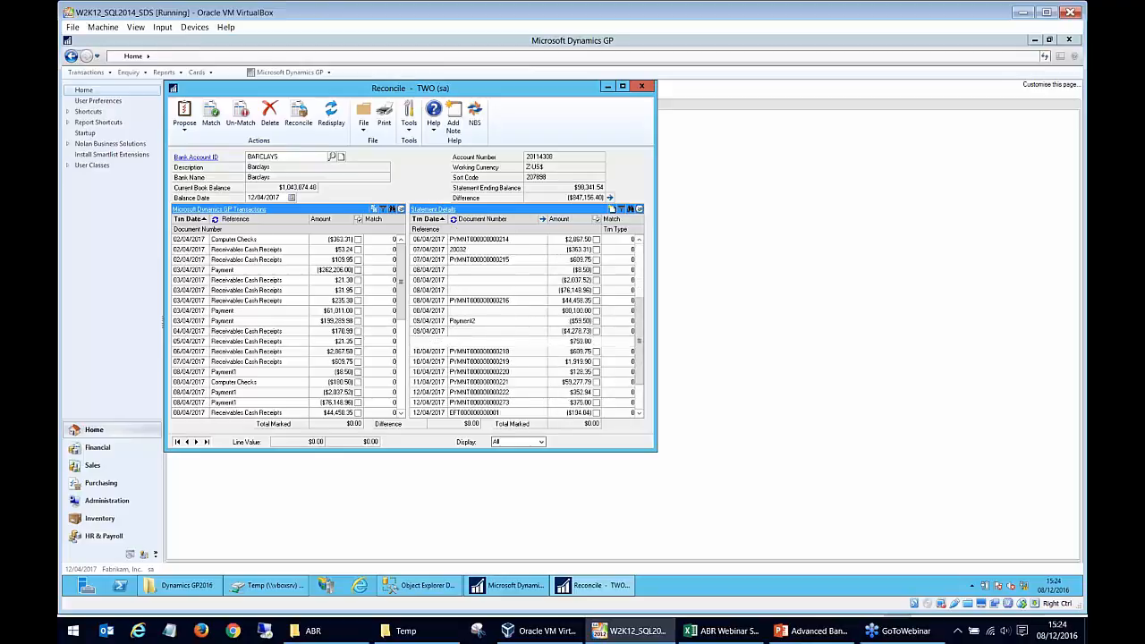
- Toggle the Microsoft Dynamics GP Transactions to document numbers and back to references, and reverse and restore their date sorting
click(215, 219)
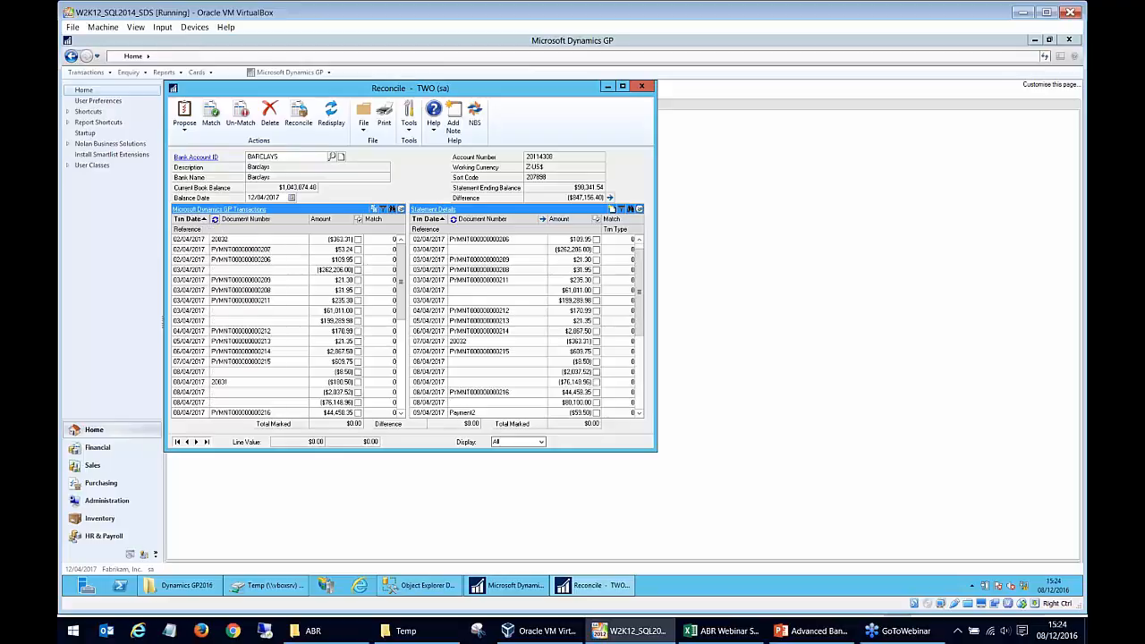
click(214, 220)
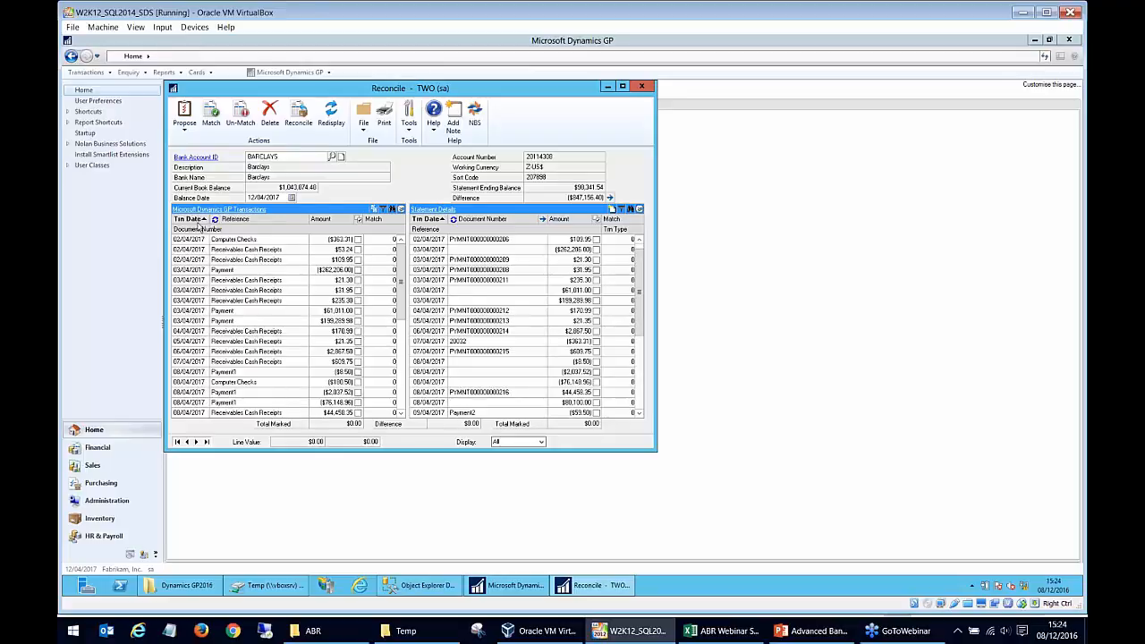
click(197, 222)
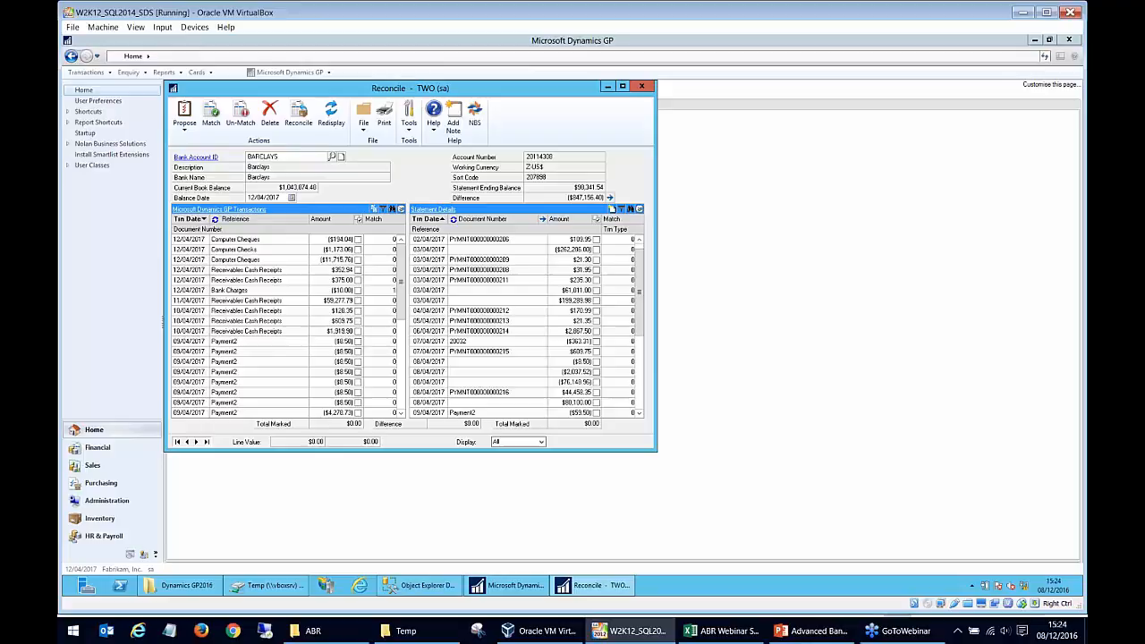
click(198, 221)
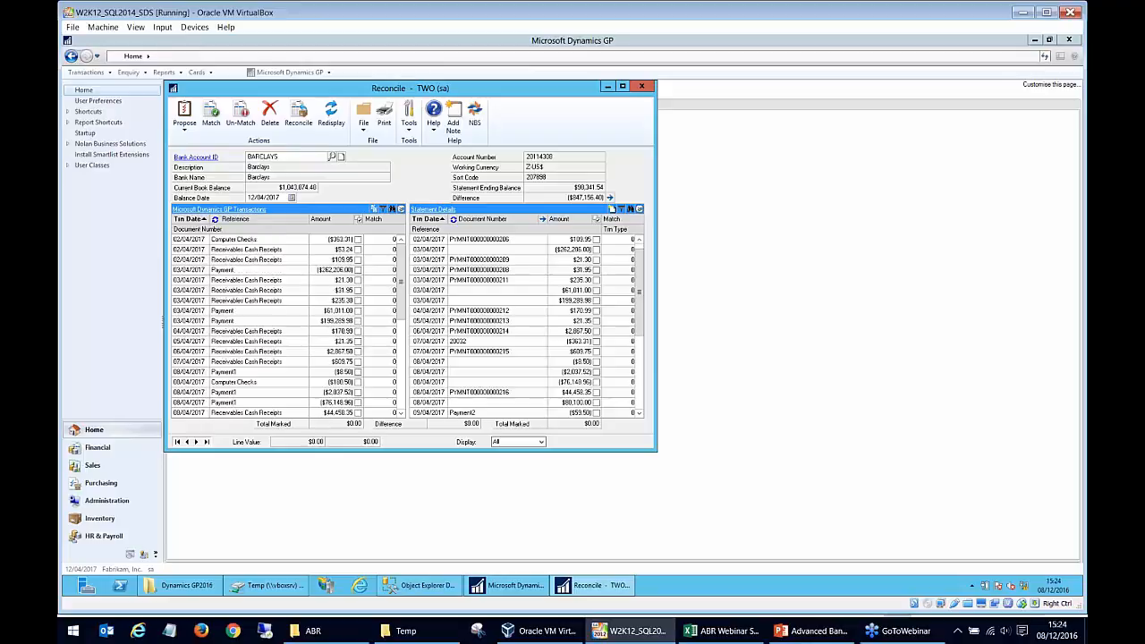
- Sort both the GP transactions and the statement details by ascending amount, check the Bank Charges entry, and close Reconcile
click(346, 221)
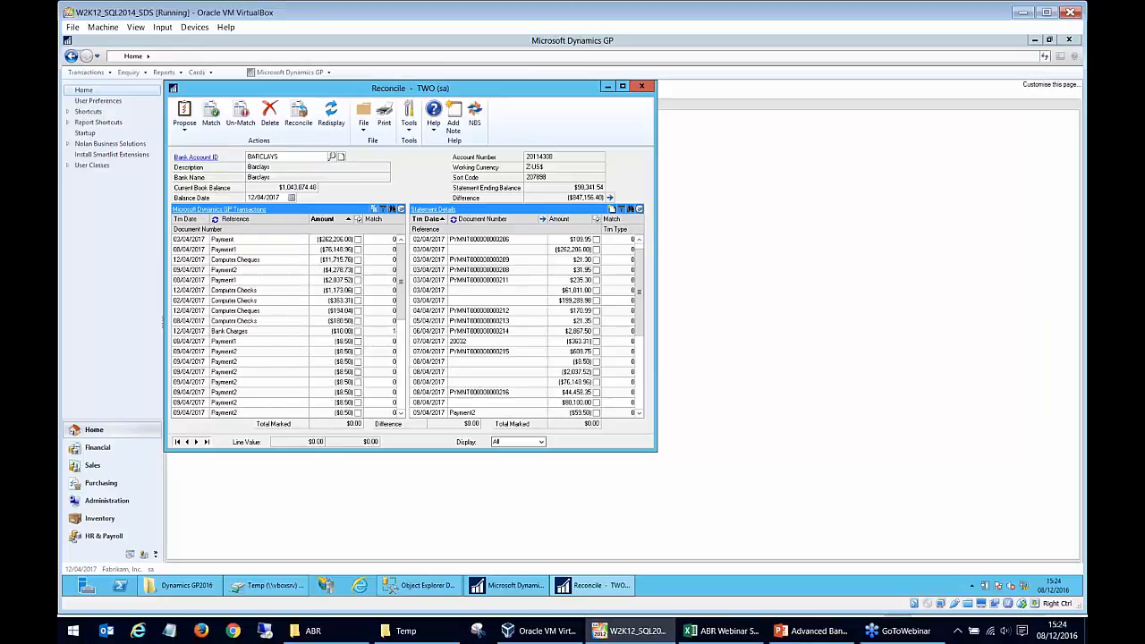
click(342, 220)
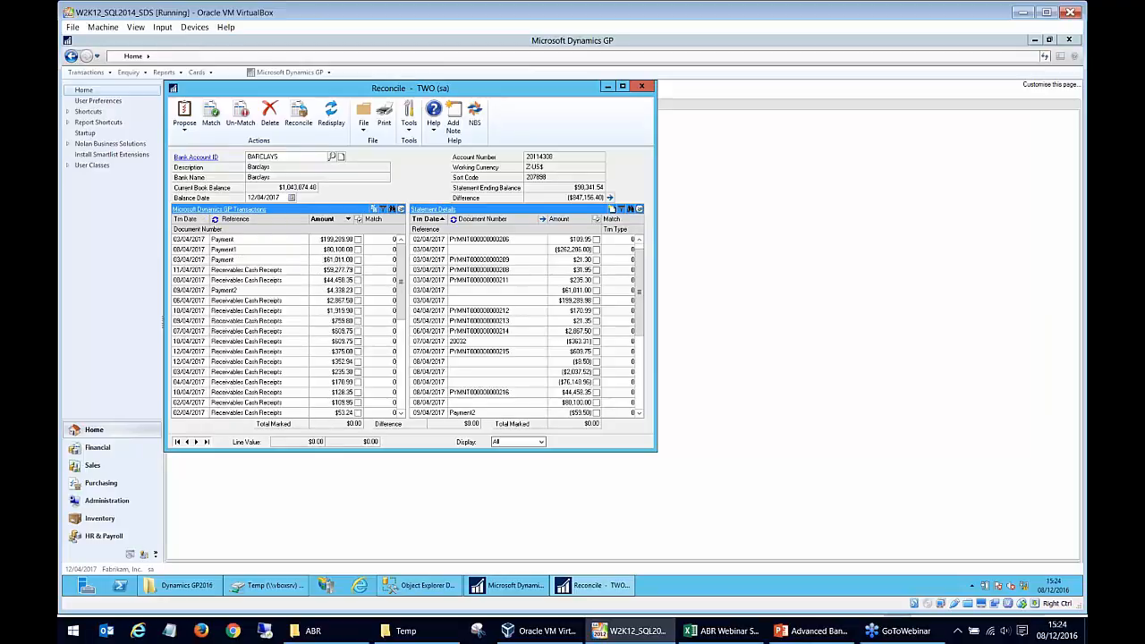
click(197, 220)
click(322, 222)
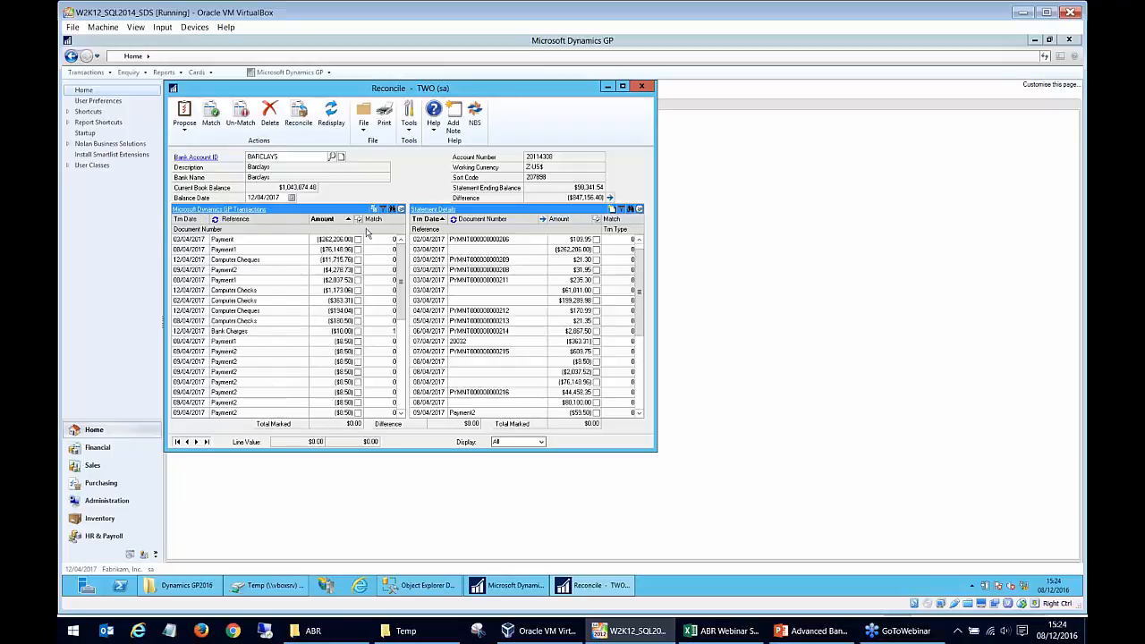
click(577, 221)
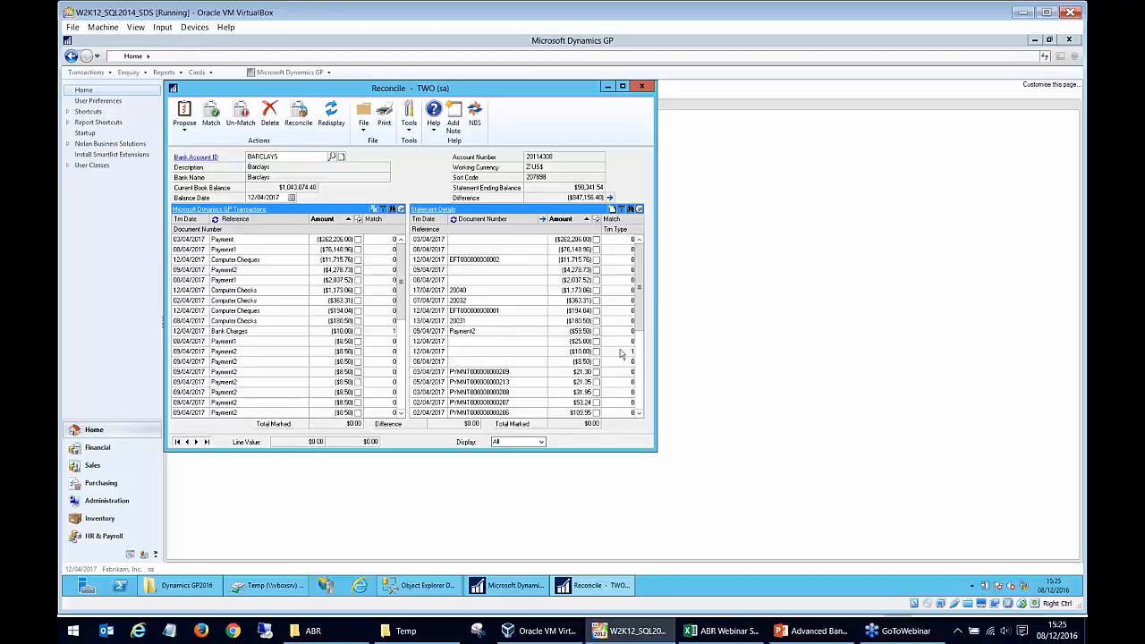
click(266, 333)
click(642, 86)
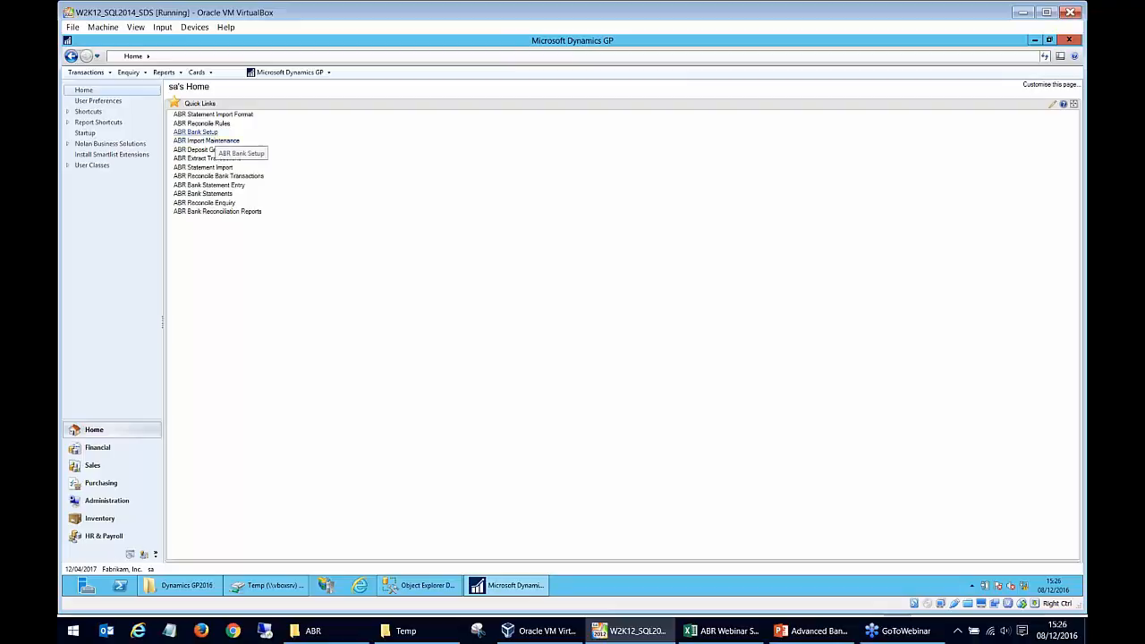
- Review the reconcile rules assigned to the BARCLAYS account in ABR Bank Setup and close the setup windows
click(213, 124)
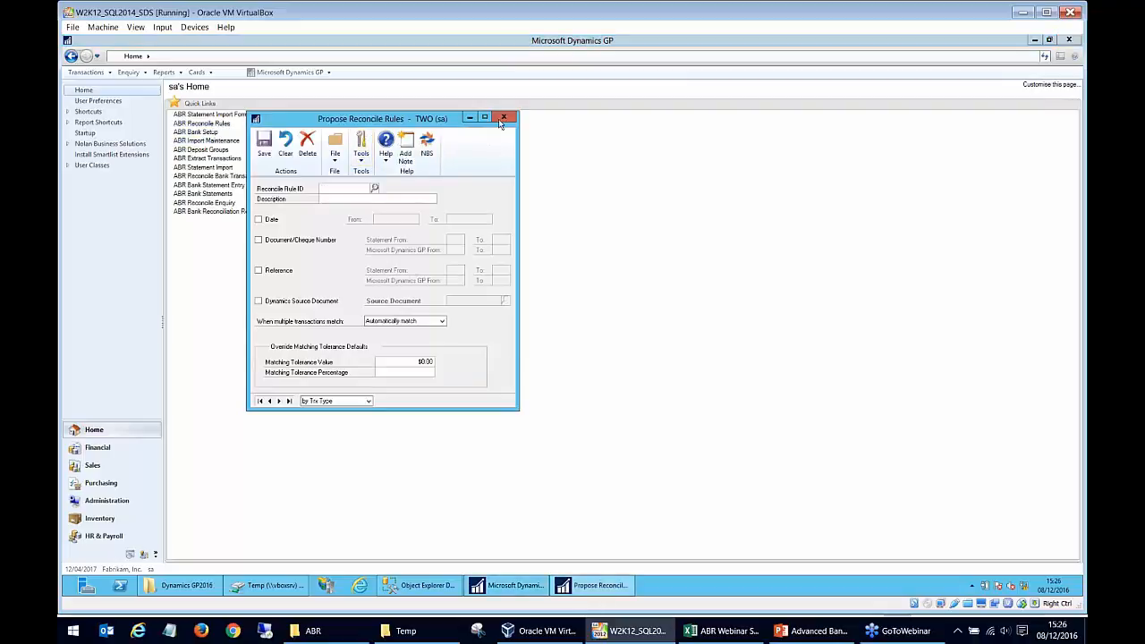
click(508, 116)
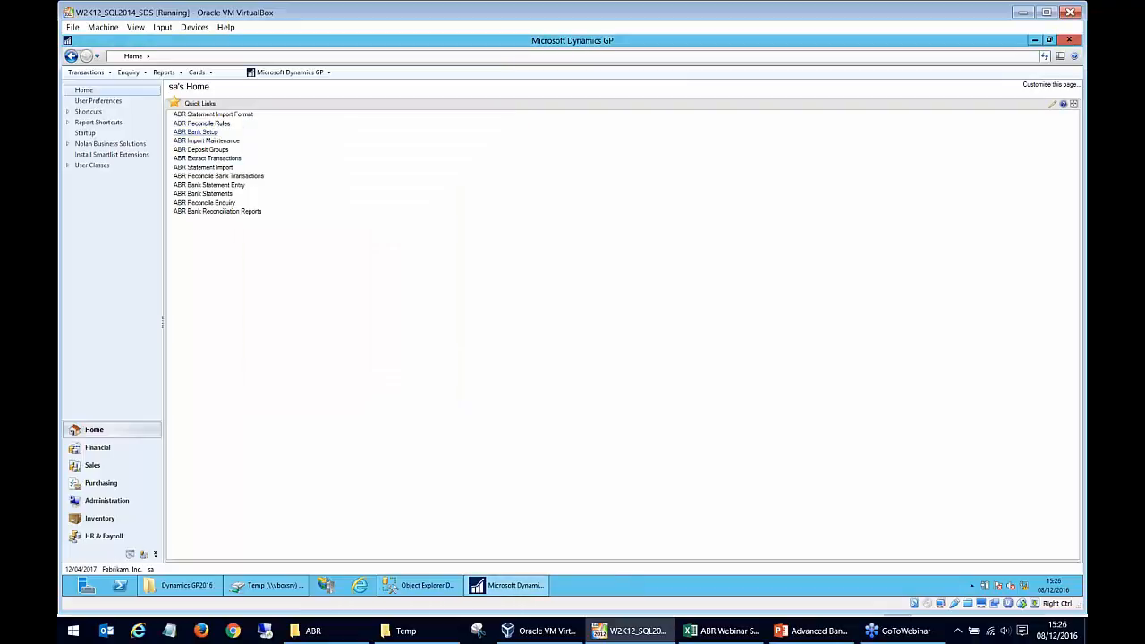
click(195, 131)
click(200, 383)
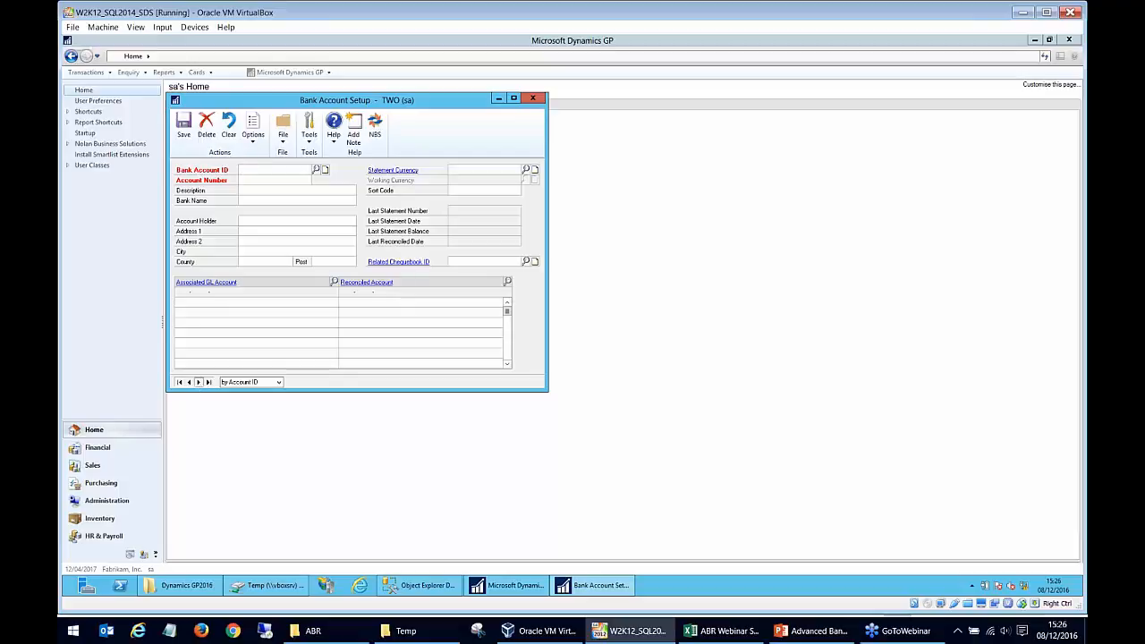
click(252, 141)
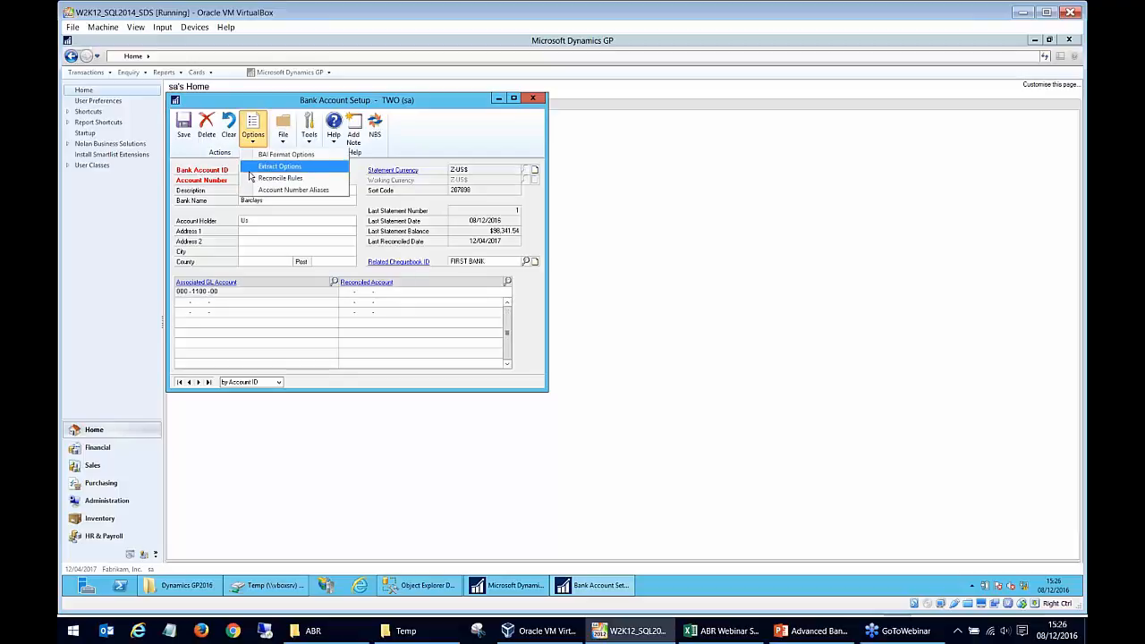
click(258, 178)
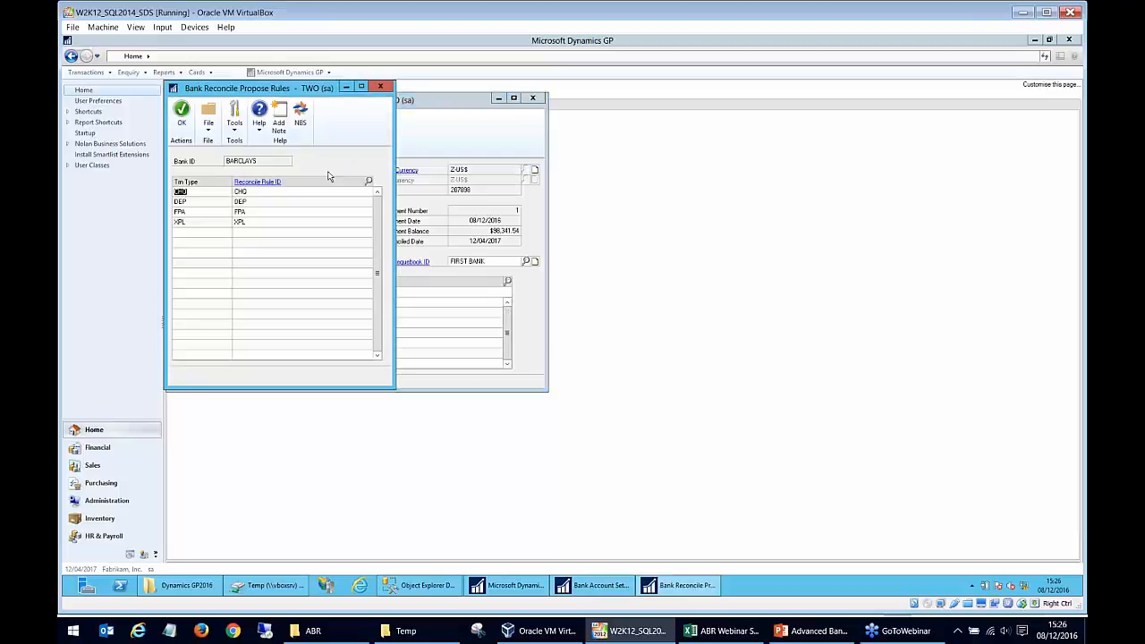
click(380, 87)
click(534, 98)
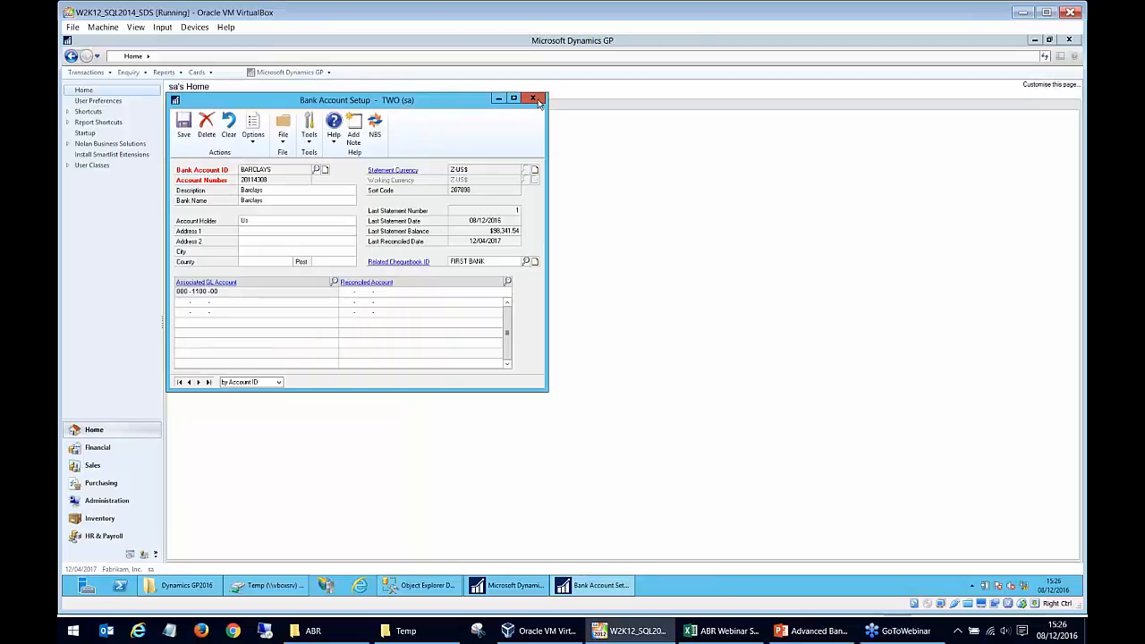
- Open the BARCLAYS_WEB statement import format and examine the CHG and INT autopost types behind its TYPE field
double_click(231, 124)
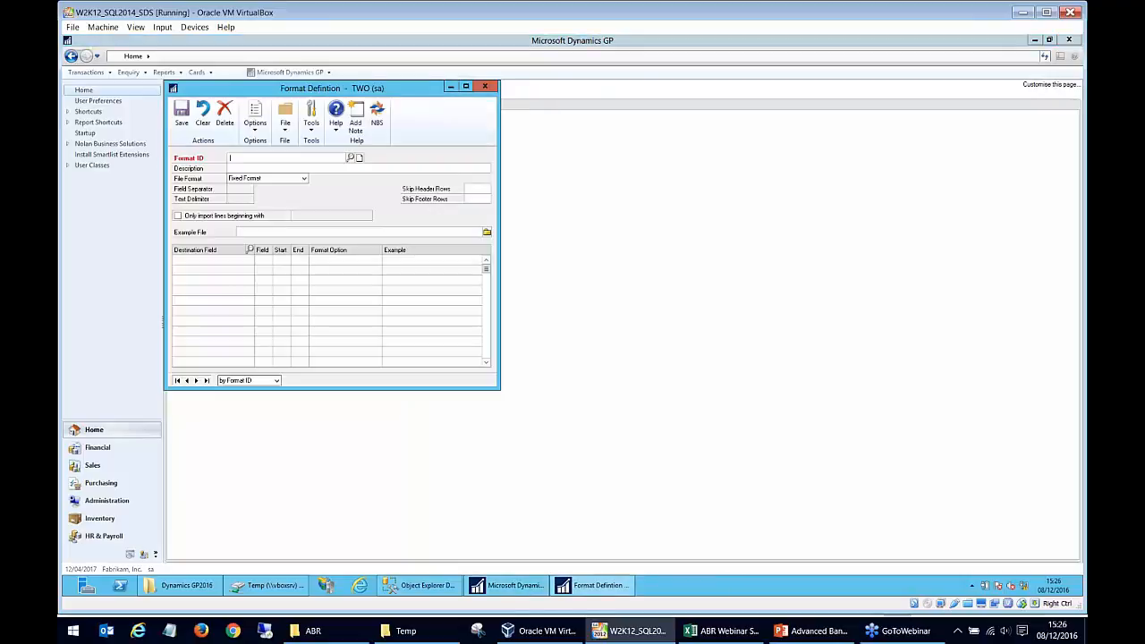
click(196, 380)
click(216, 309)
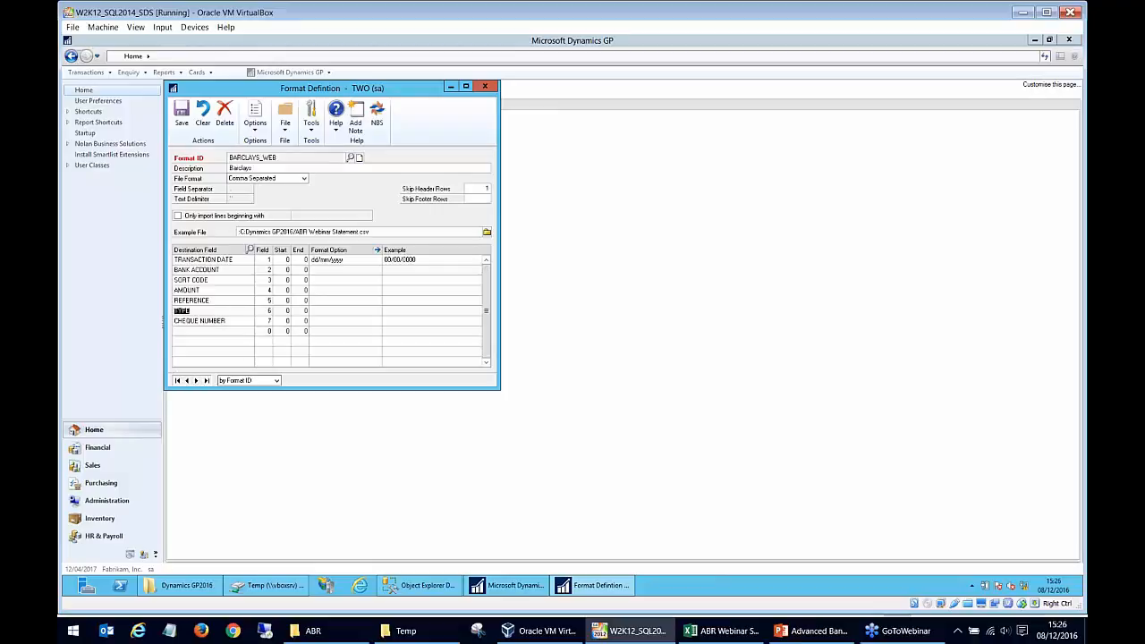
click(377, 251)
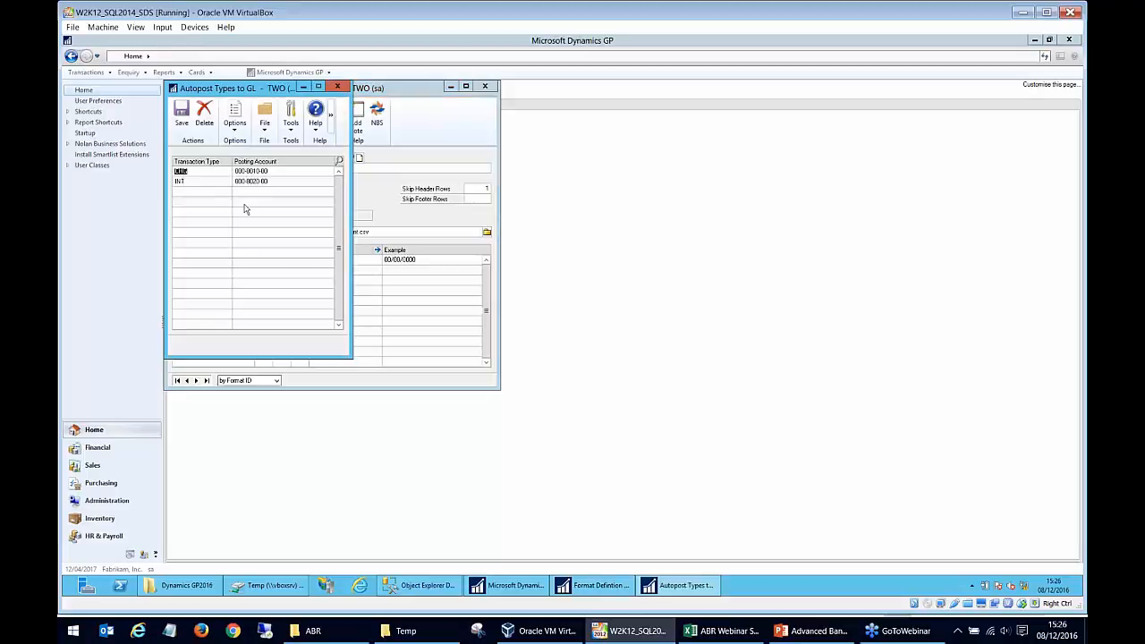
click(200, 183)
click(198, 170)
click(204, 186)
- Switch to ABR Webinar Statement.csv in Excel and examine the transaction type on the Bank Charges line
click(725, 631)
click(483, 323)
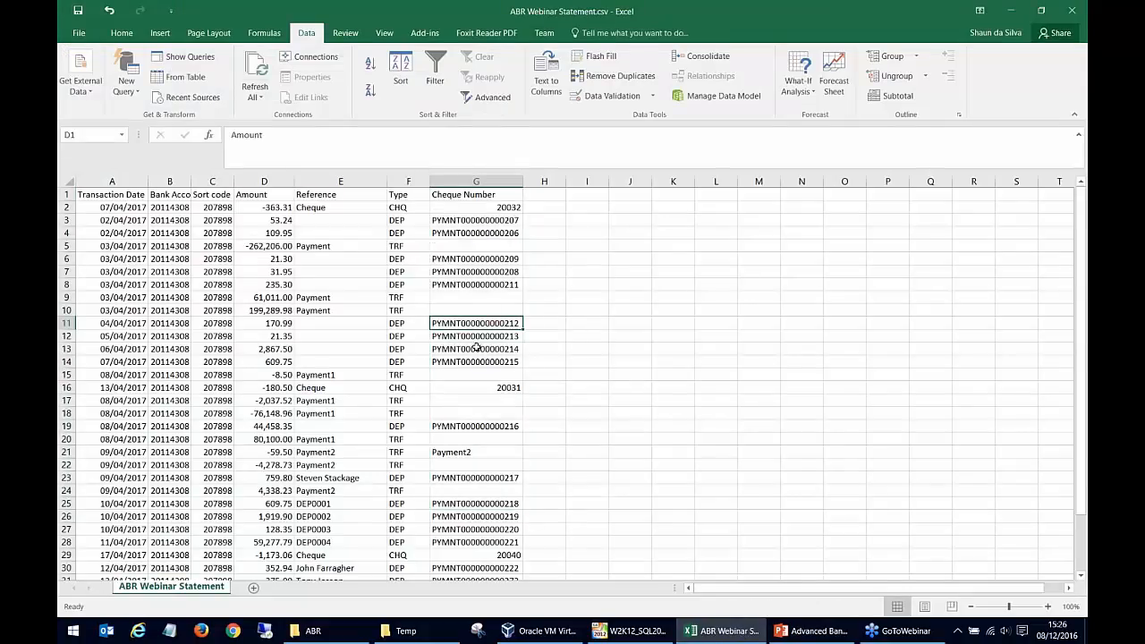
scroll(477, 348, down, 4)
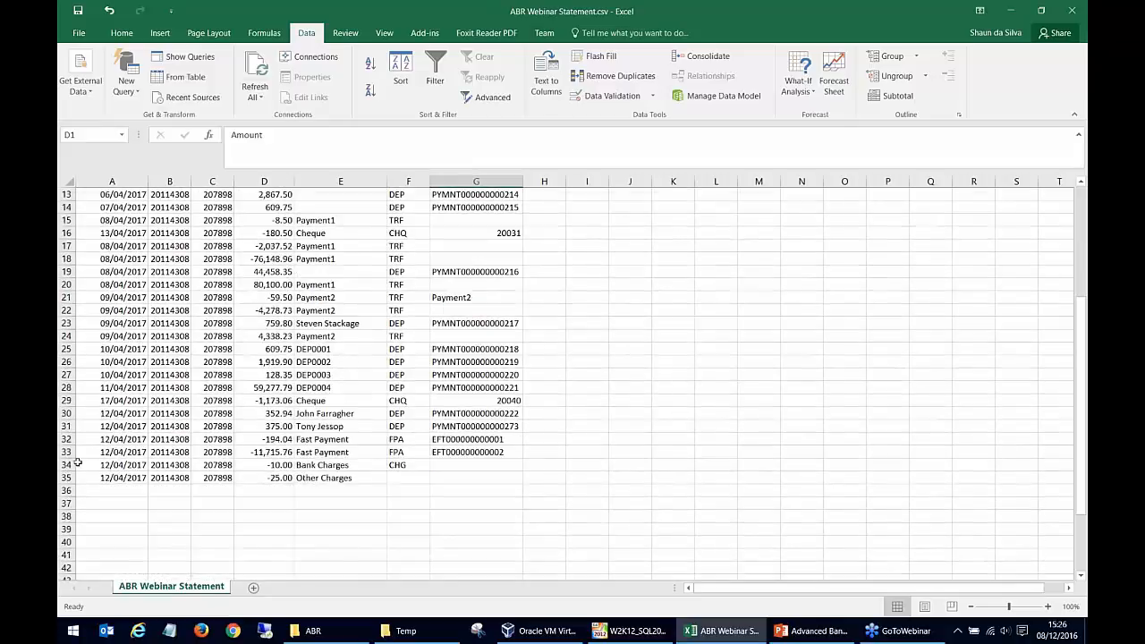
click(76, 465)
click(398, 465)
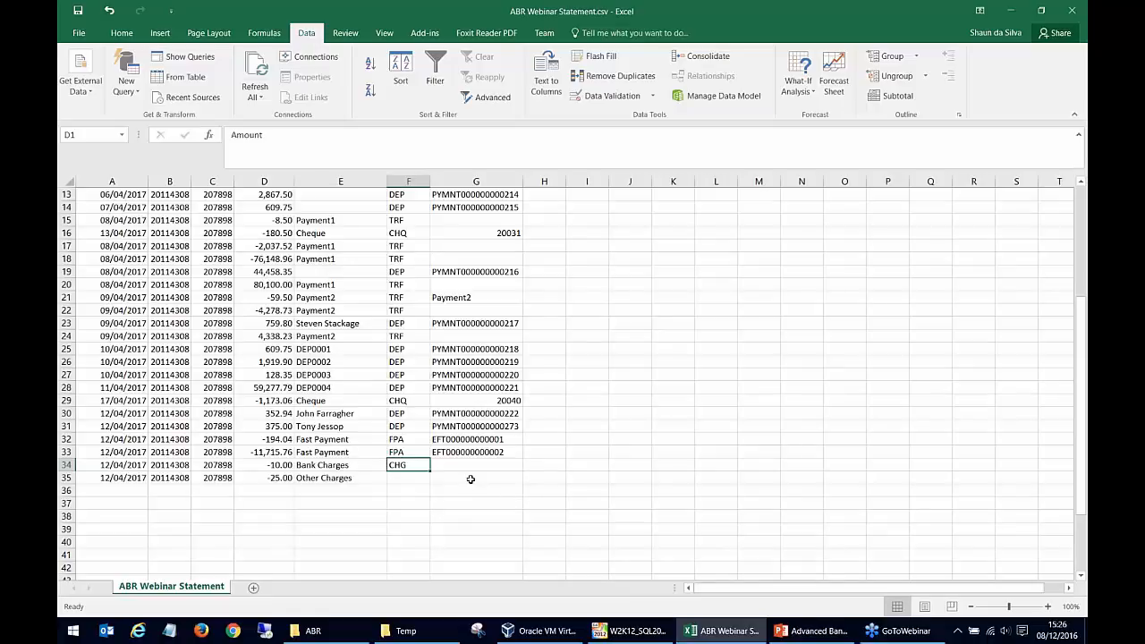
- Switch back to Dynamics GP, review the posting accounts of the CHG and INT autopost types, and close the import format windows
click(423, 474)
key(Up)
click(637, 630)
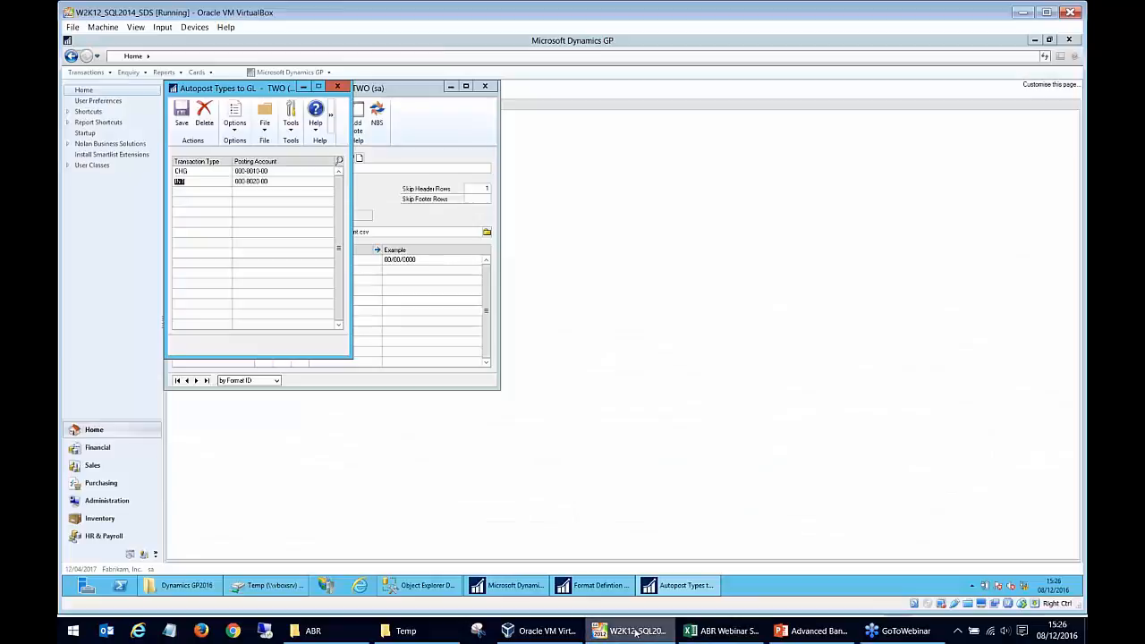
click(337, 87)
click(202, 312)
click(377, 251)
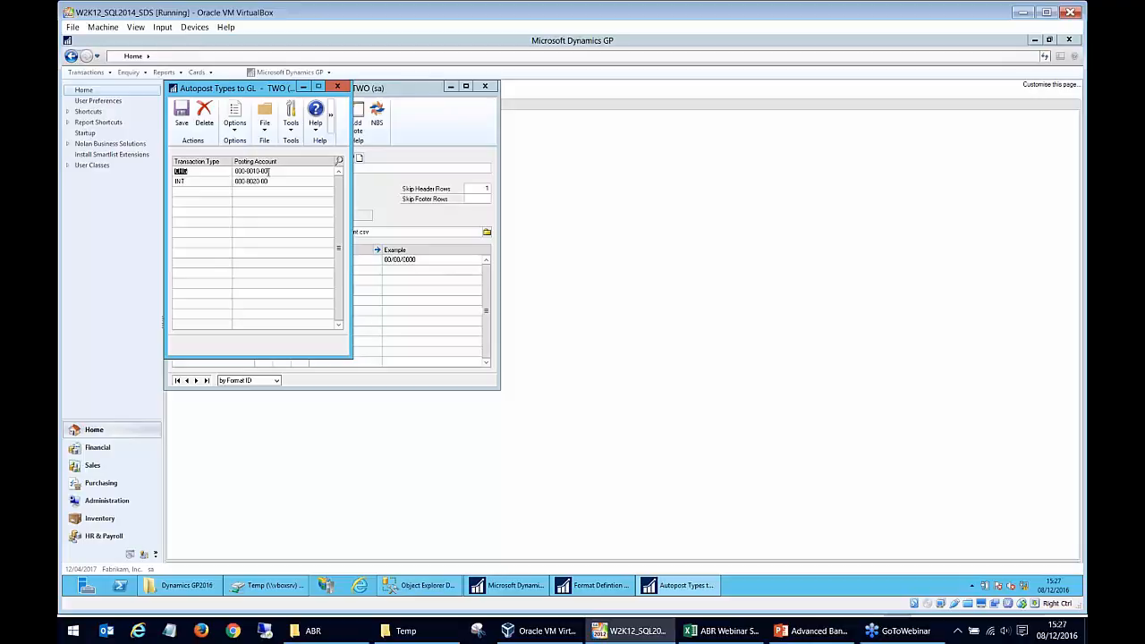
click(269, 171)
click(274, 182)
key(shift+Tab)
click(338, 87)
click(485, 86)
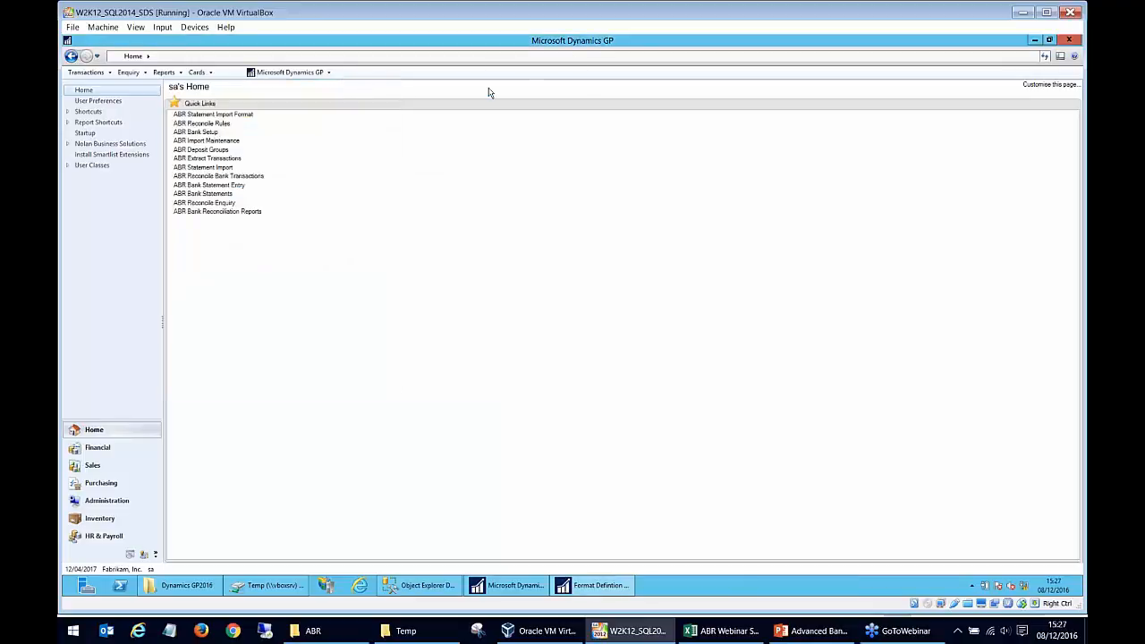
- Open ABR Reconcile Bank Transactions for BARCLAYS and sort both the GP transactions and the statement details by descending match number
click(258, 178)
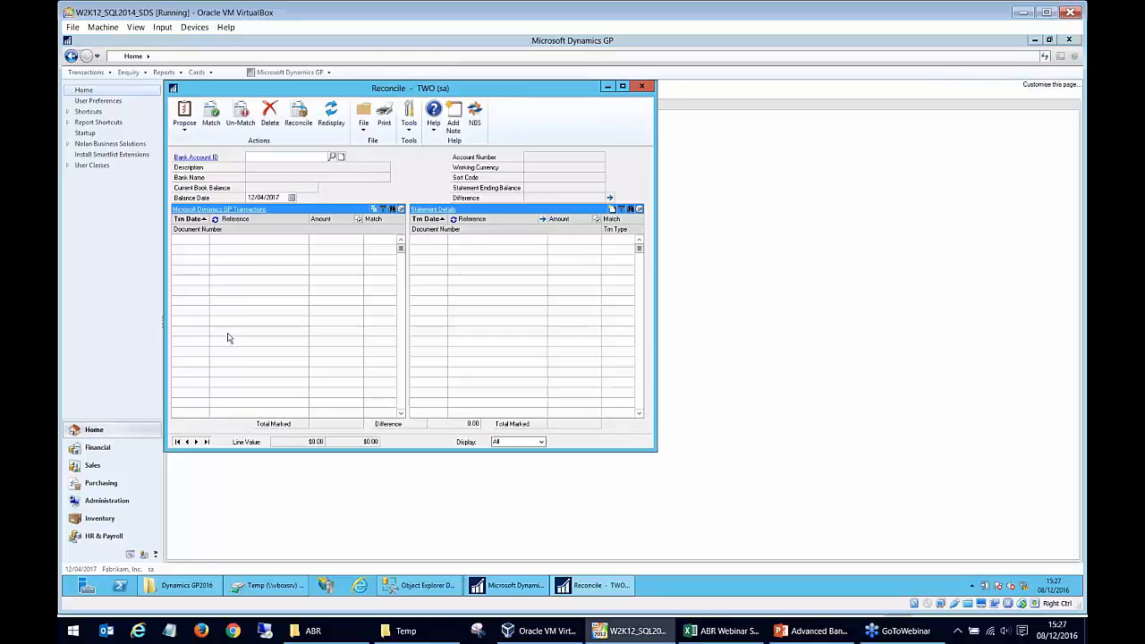
click(197, 442)
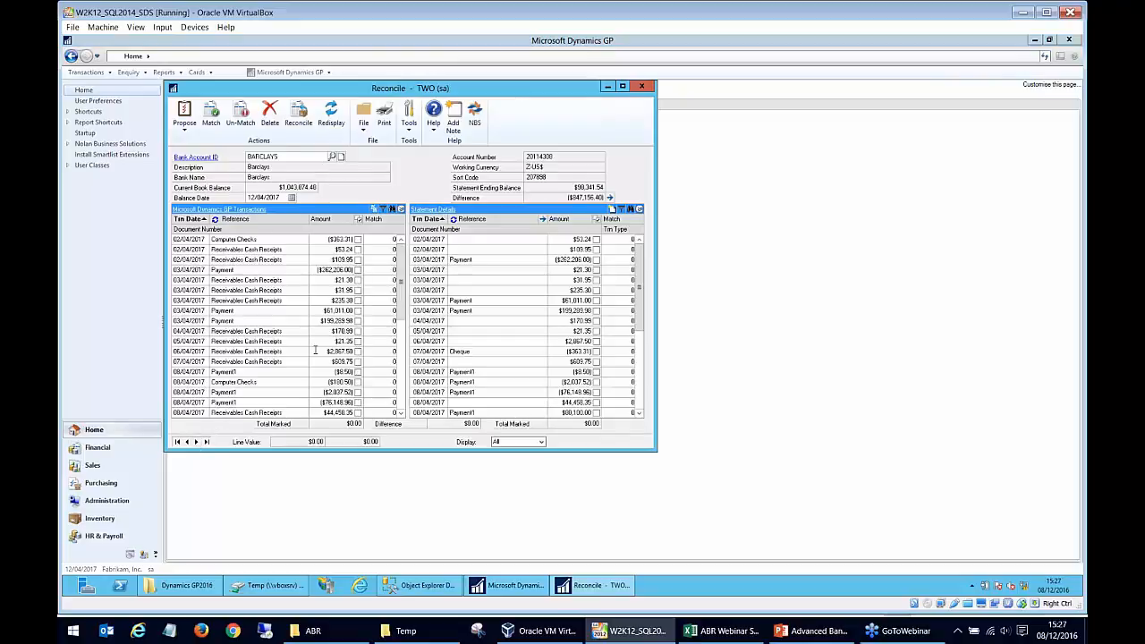
click(376, 220)
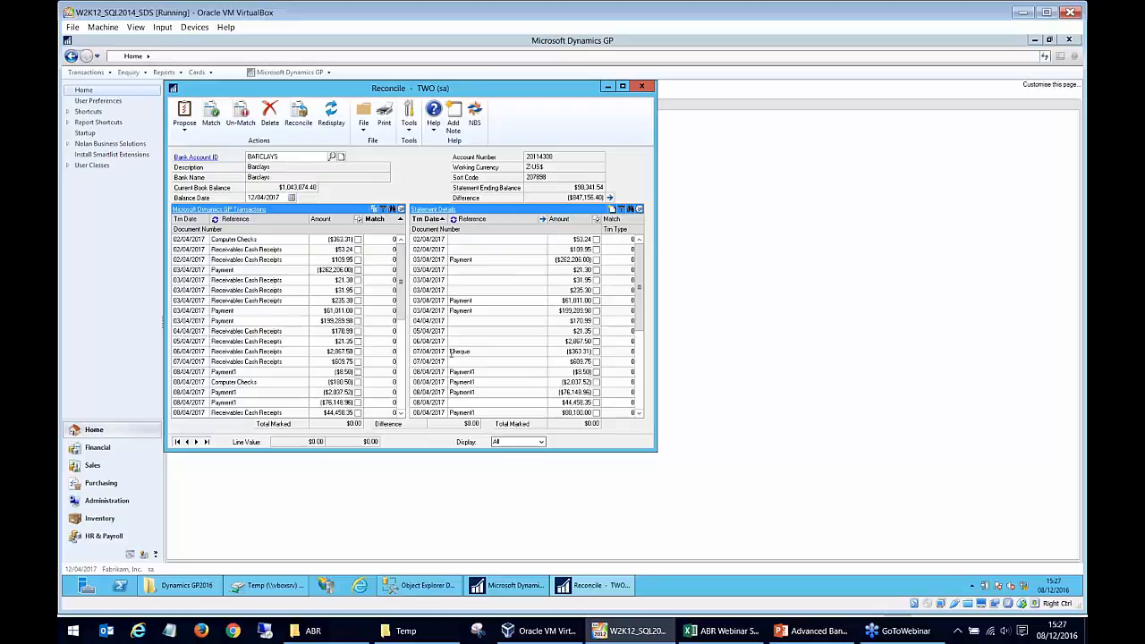
click(391, 223)
click(250, 240)
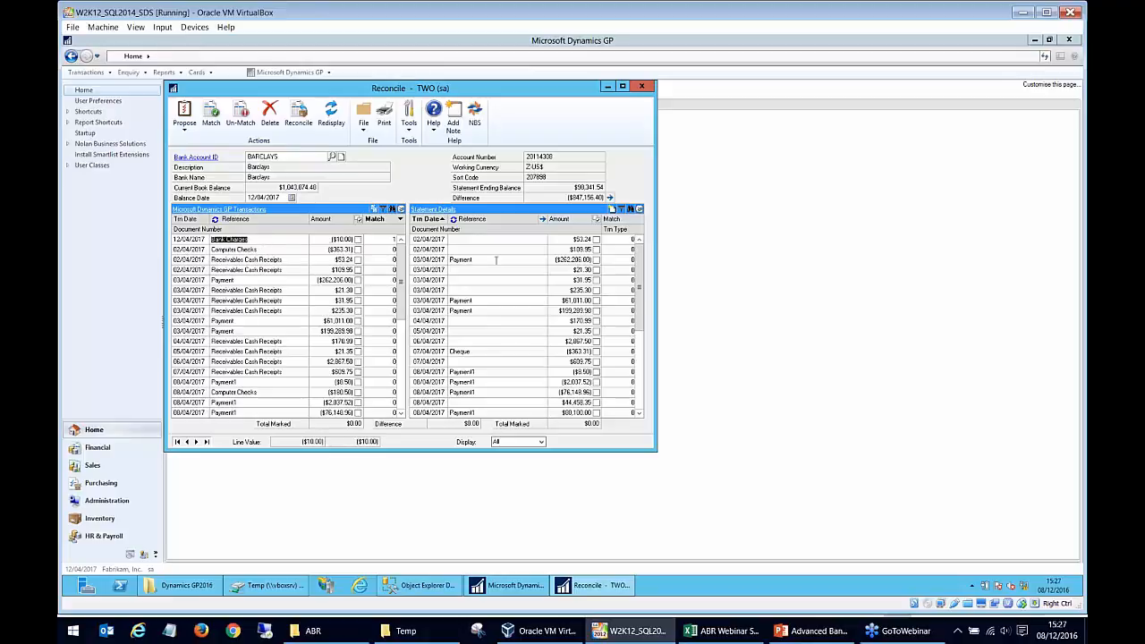
click(616, 220)
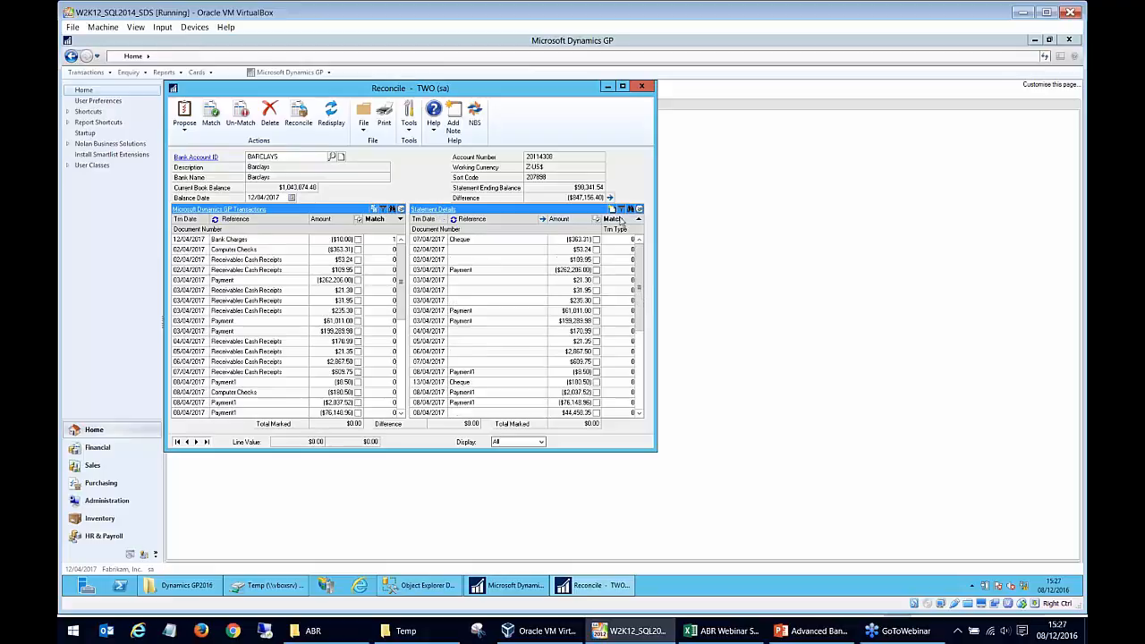
click(619, 220)
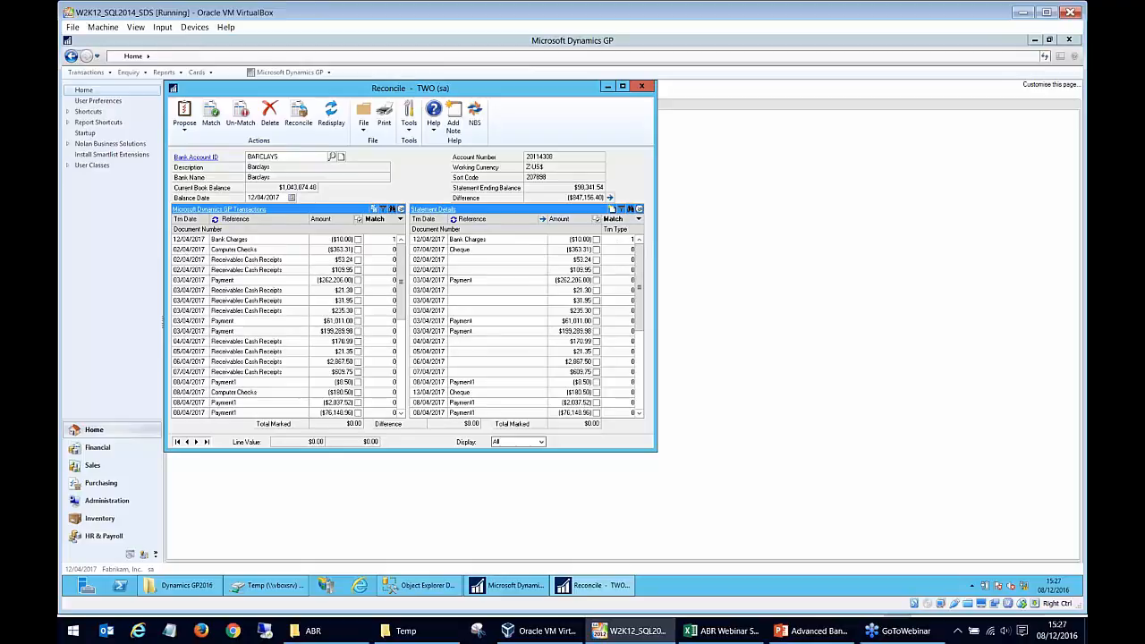
- Expand the GP transactions to view their second lines, swap Document Number with Reference as the main column, and collapse the list
click(271, 239)
click(401, 210)
click(215, 251)
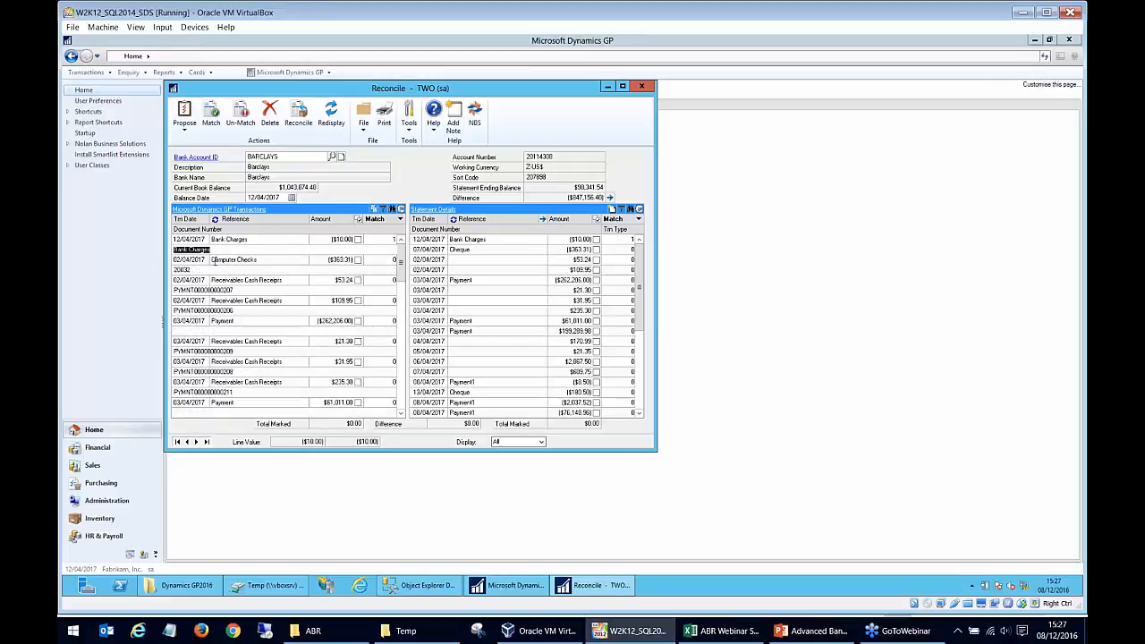
key(End)
click(401, 210)
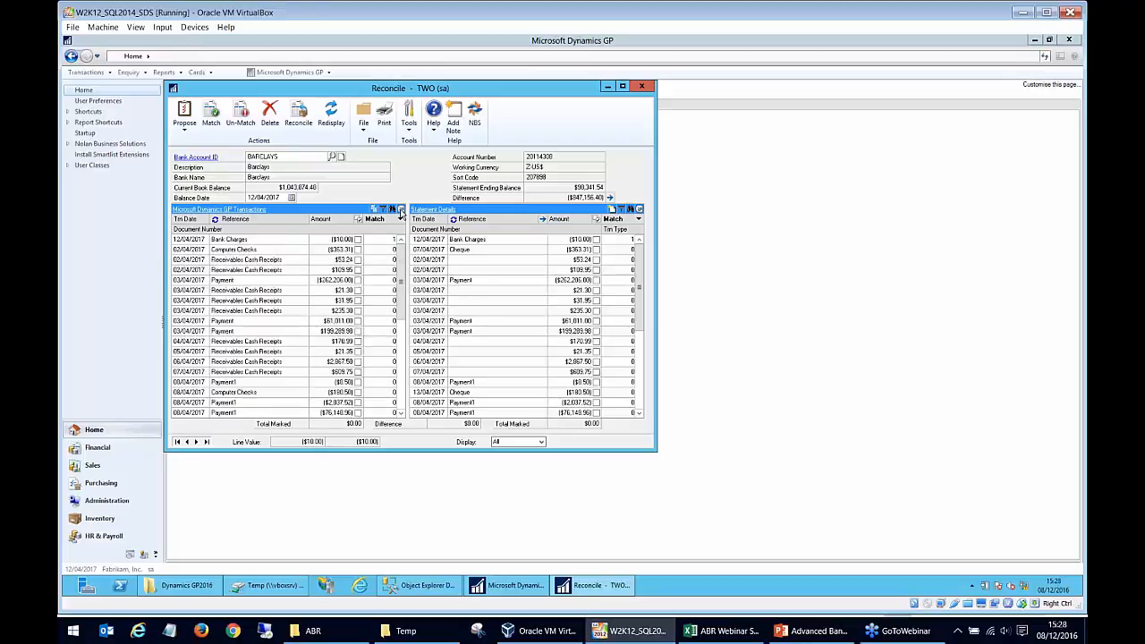
click(401, 209)
click(261, 280)
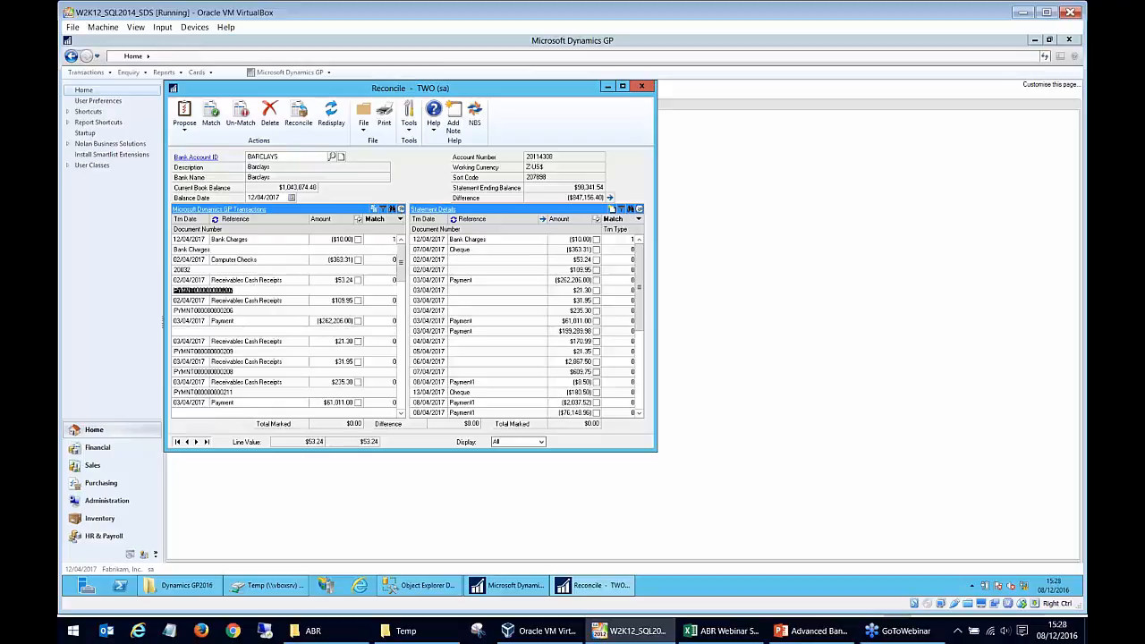
click(214, 220)
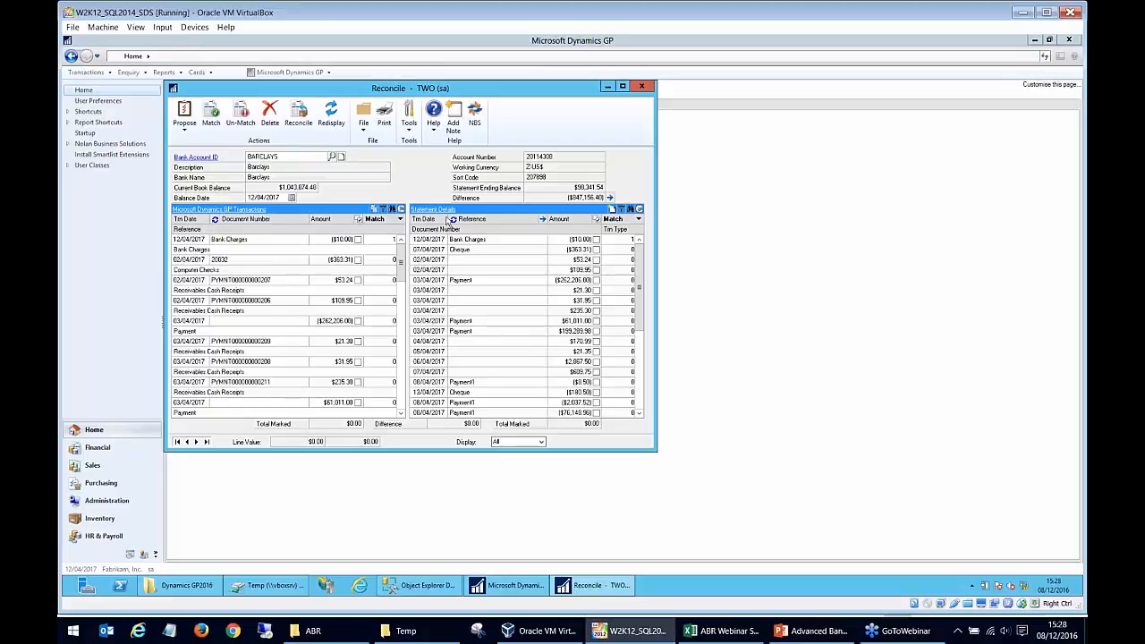
click(400, 218)
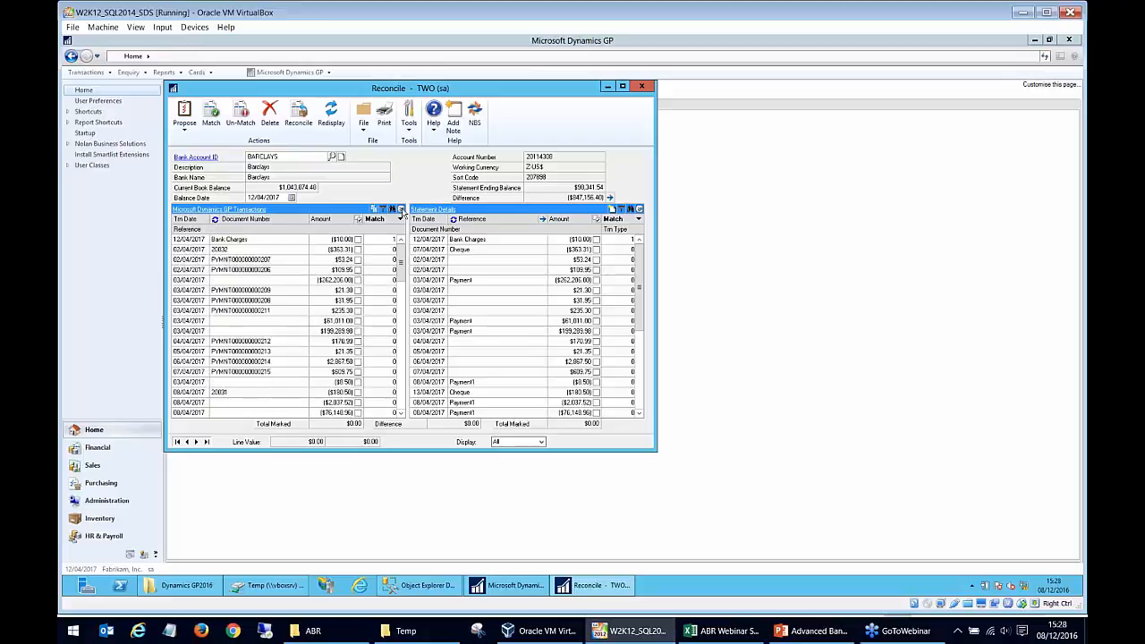
- Look at the Find by Match Number and Filter Transactions options for the statement details, closing each without applying anything
click(639, 219)
click(639, 218)
click(570, 241)
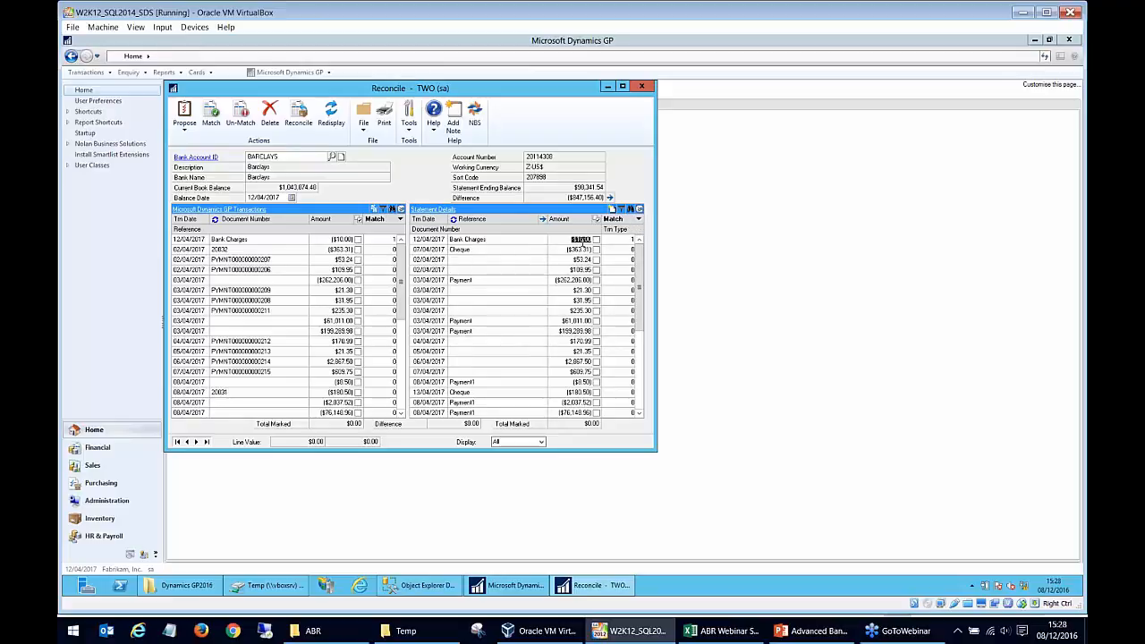
click(631, 210)
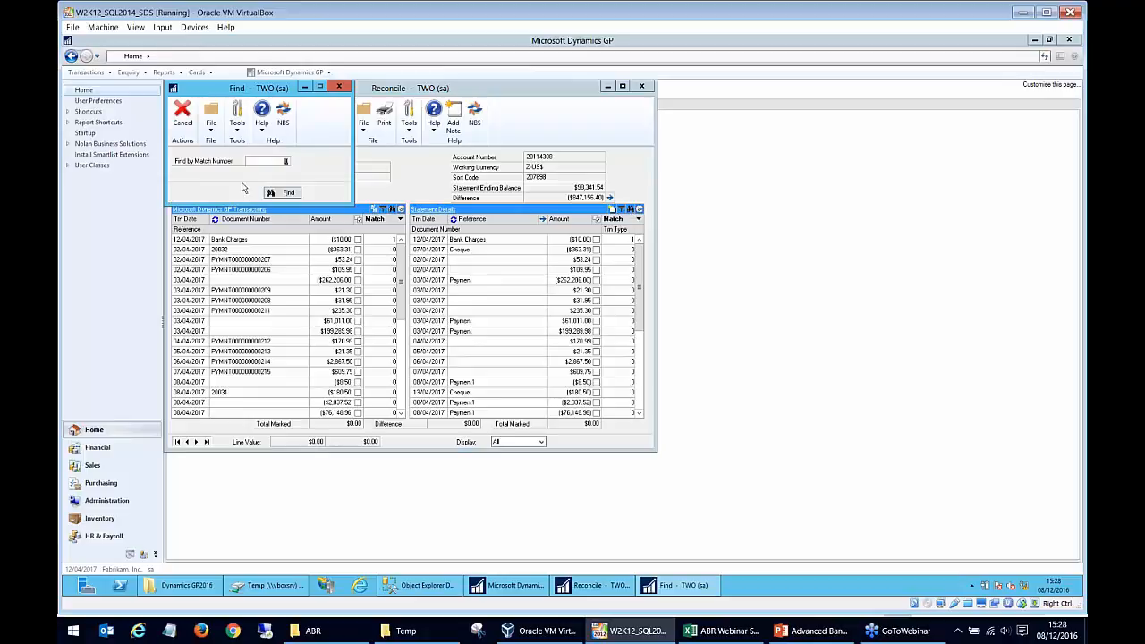
click(339, 87)
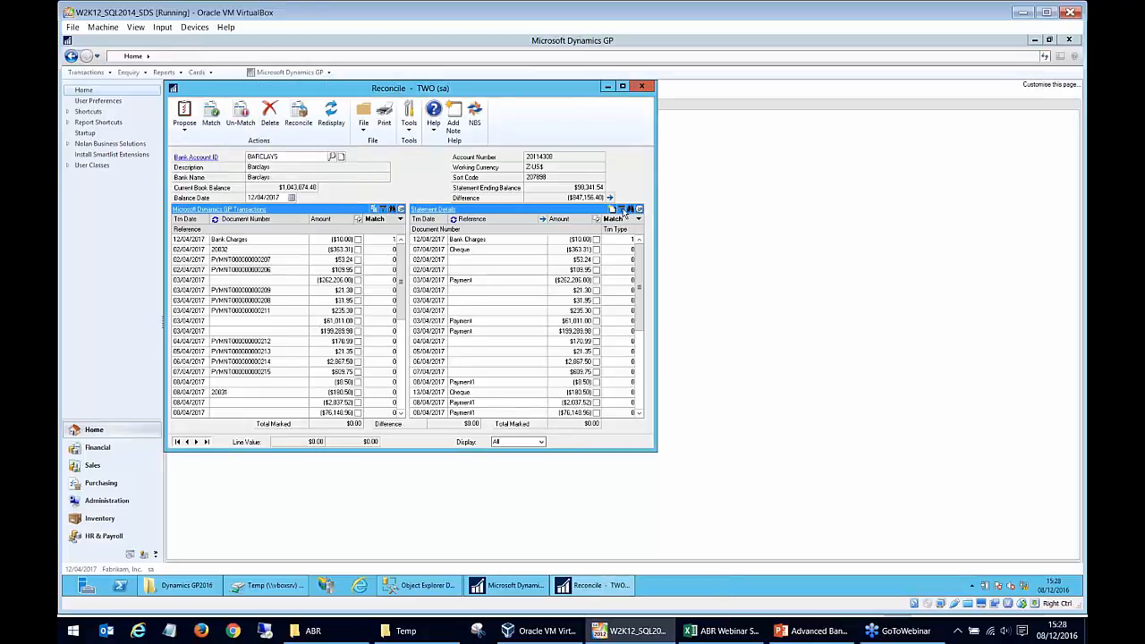
click(622, 209)
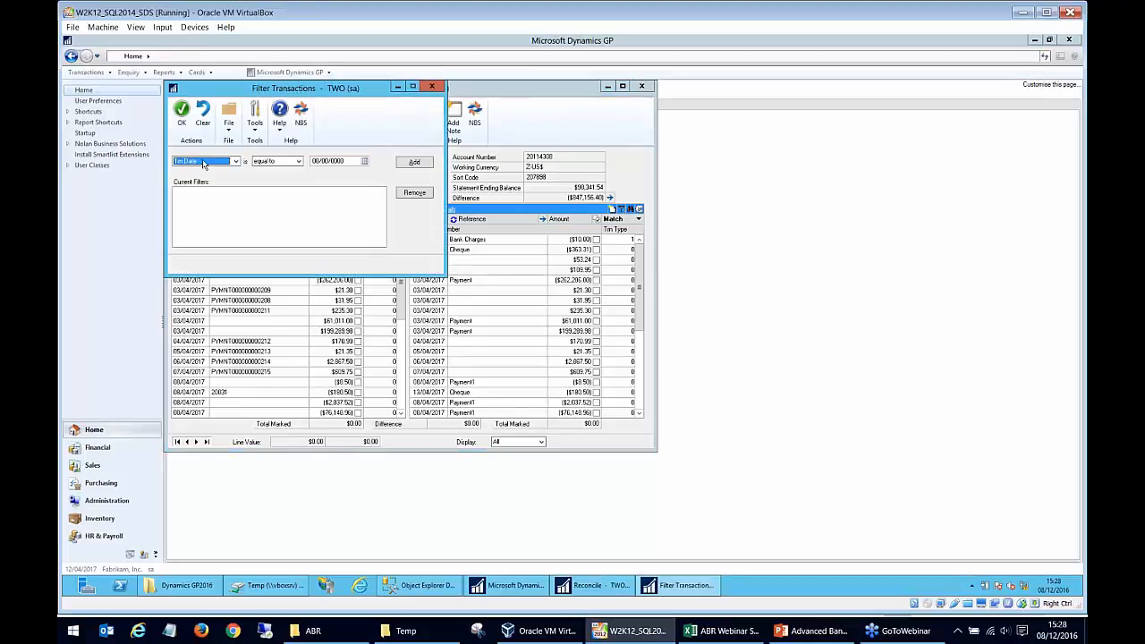
click(432, 87)
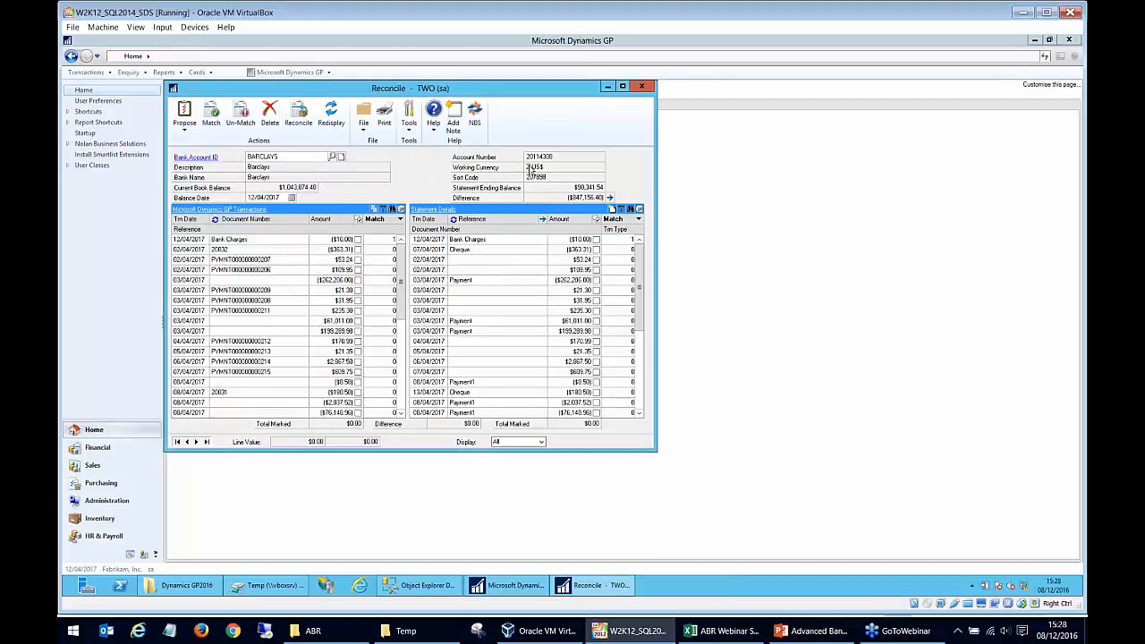
- Sort the statement details by transaction date and by reference, and try Document Number as a filter field without applying a filter
click(450, 240)
click(428, 220)
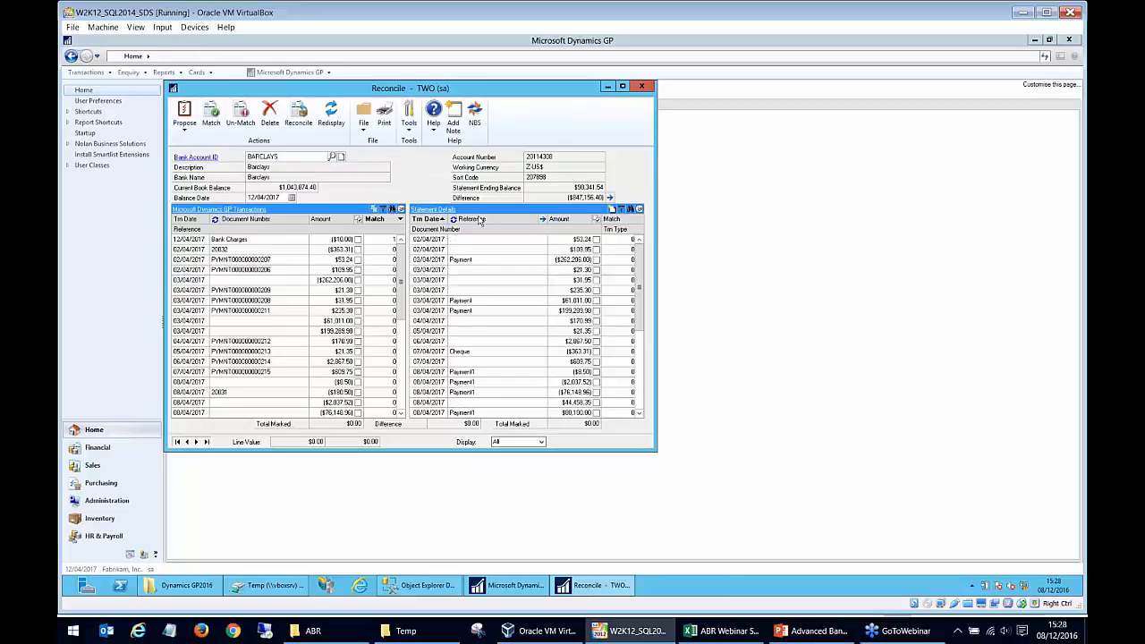
click(620, 210)
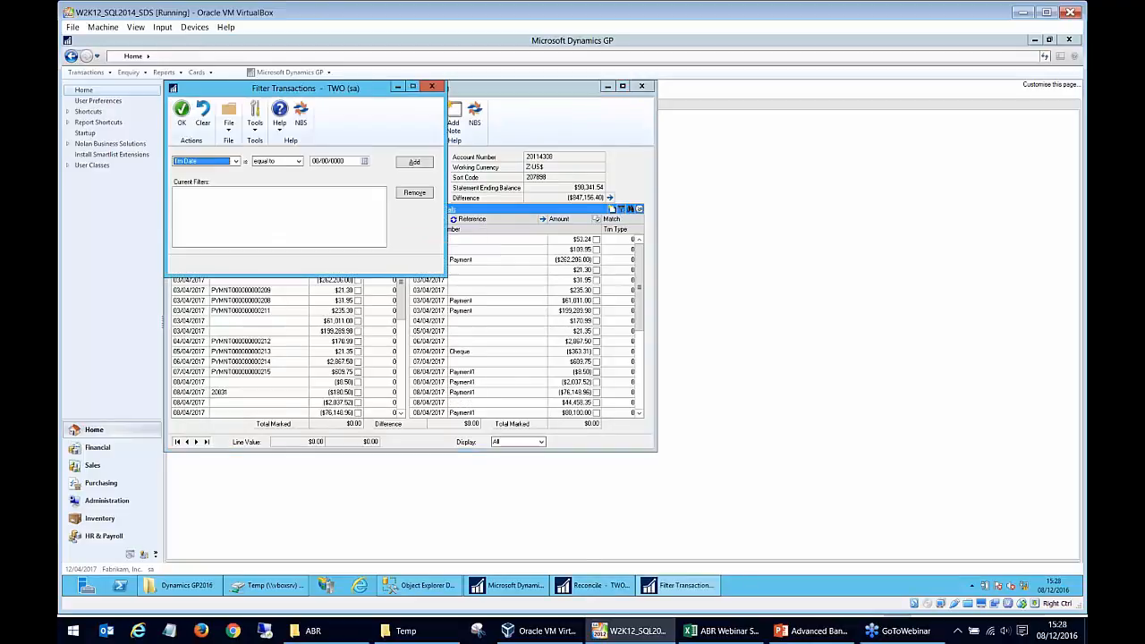
click(433, 87)
click(467, 220)
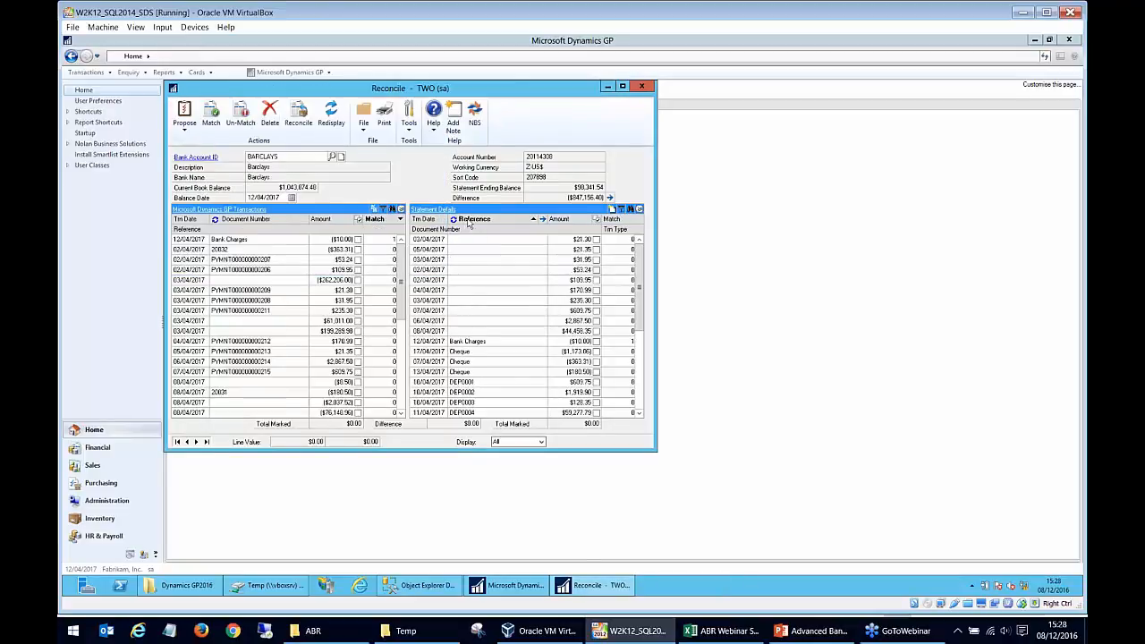
click(621, 211)
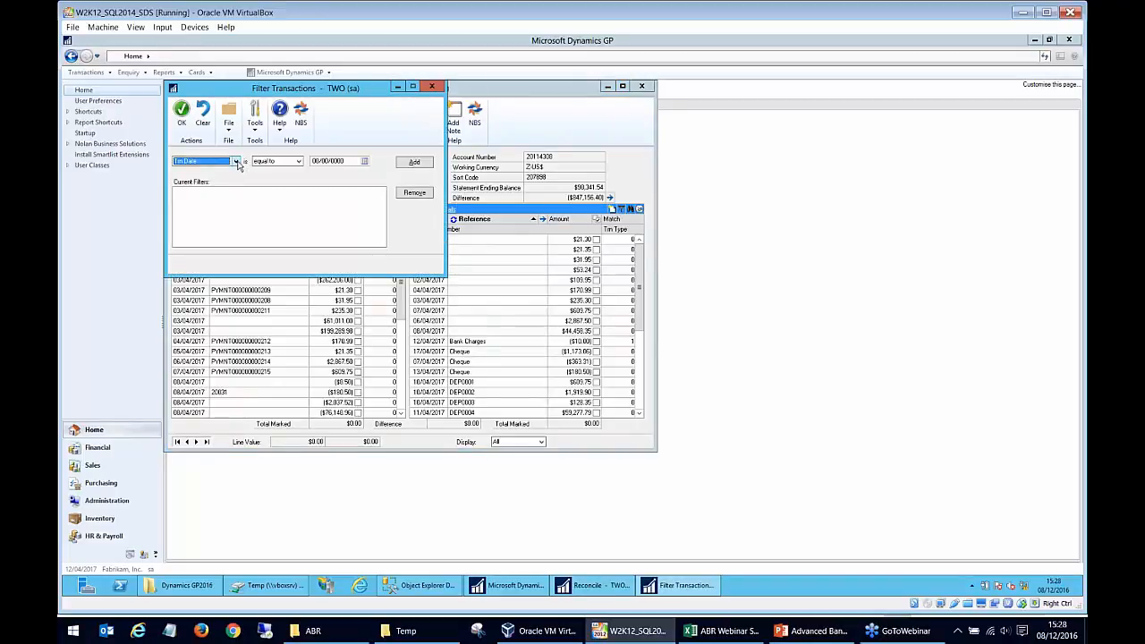
click(236, 162)
click(220, 193)
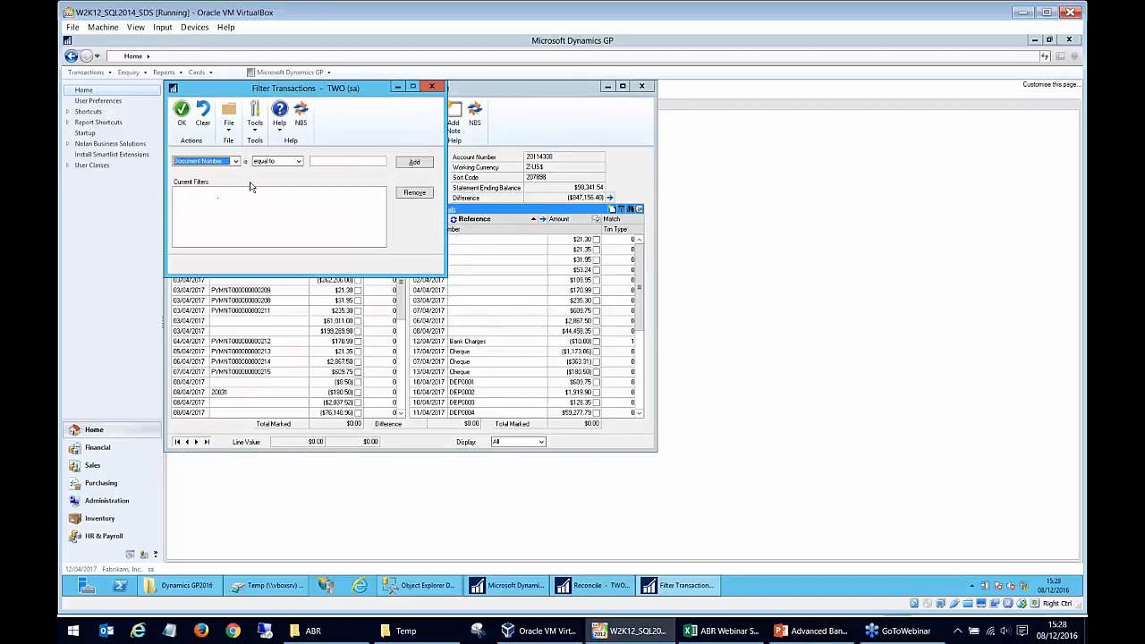
click(432, 87)
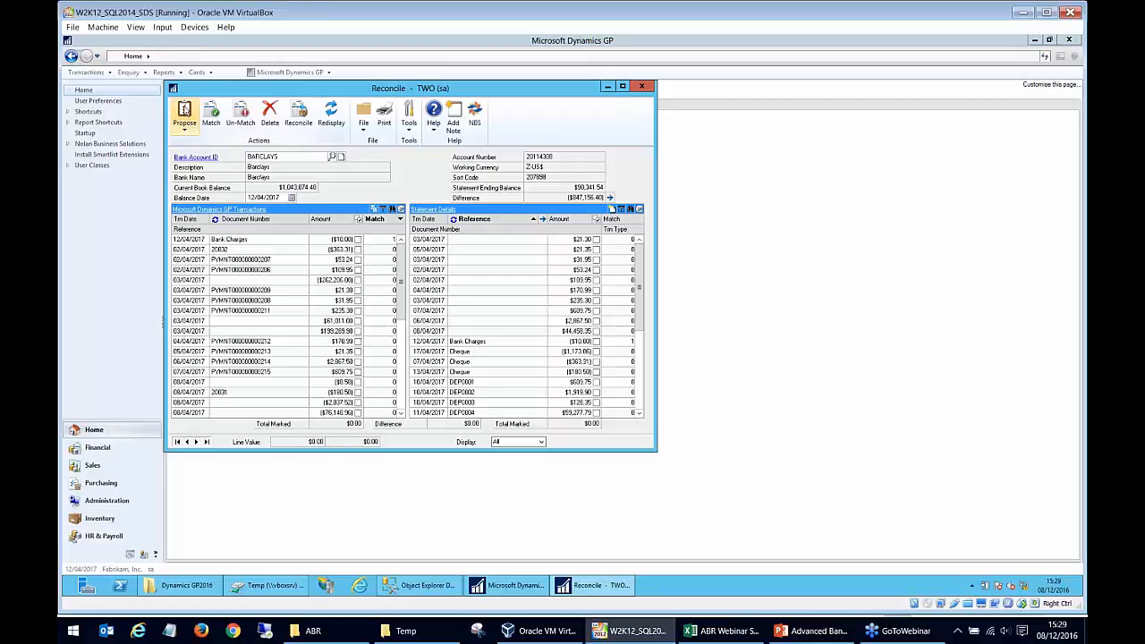
- Propose matches for the BARCLAYS account and sort both lists by ascending match number to review the matched lines
click(185, 115)
click(196, 143)
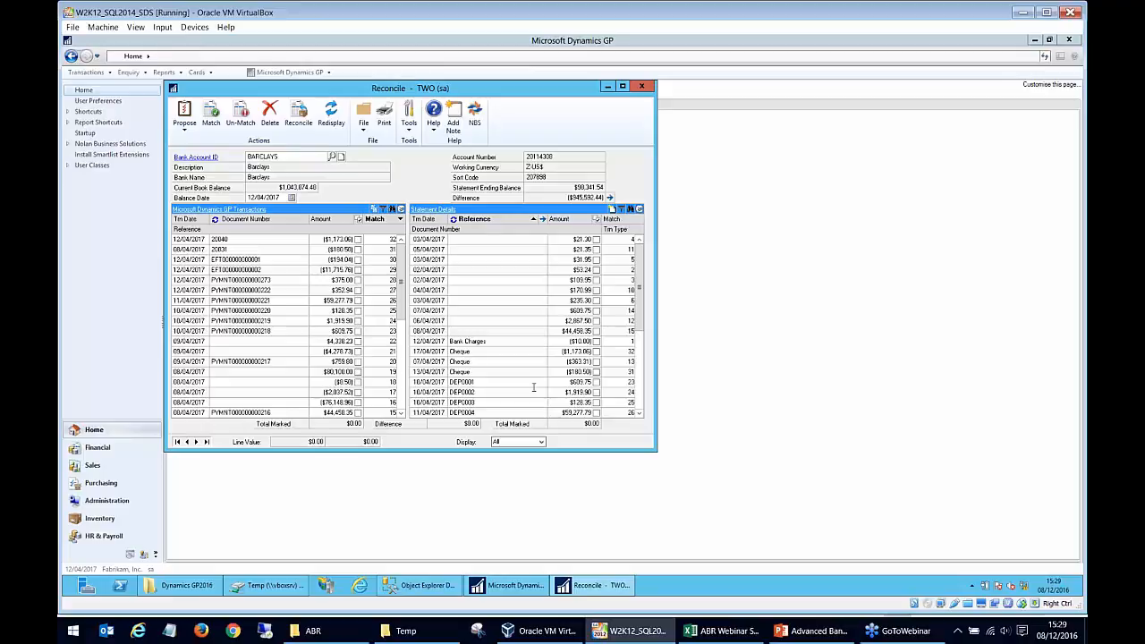
click(380, 219)
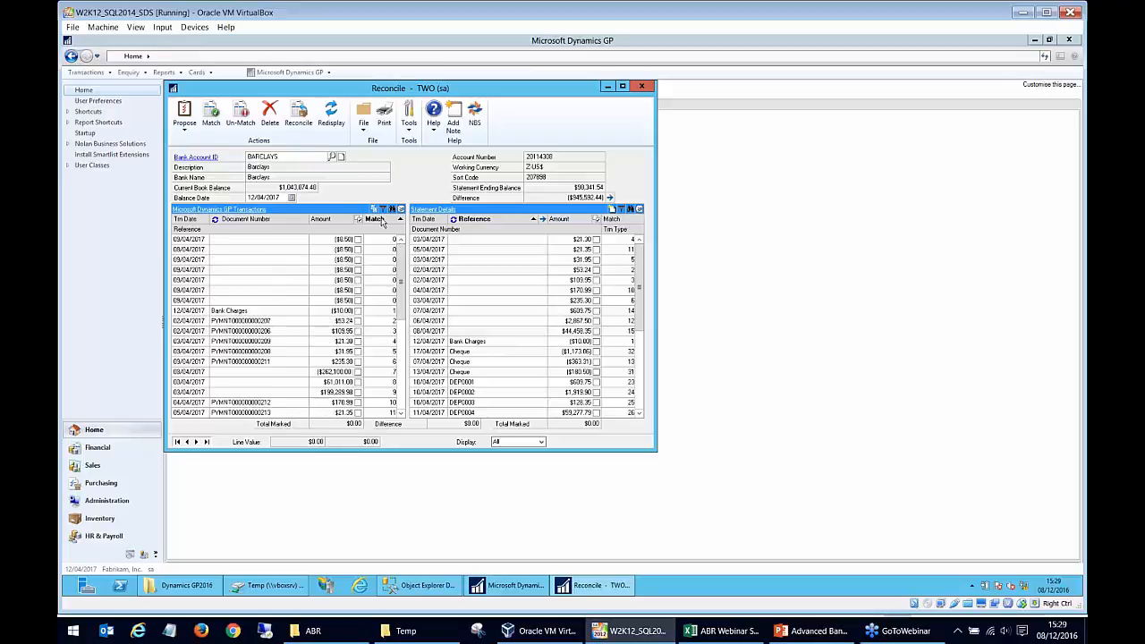
click(626, 221)
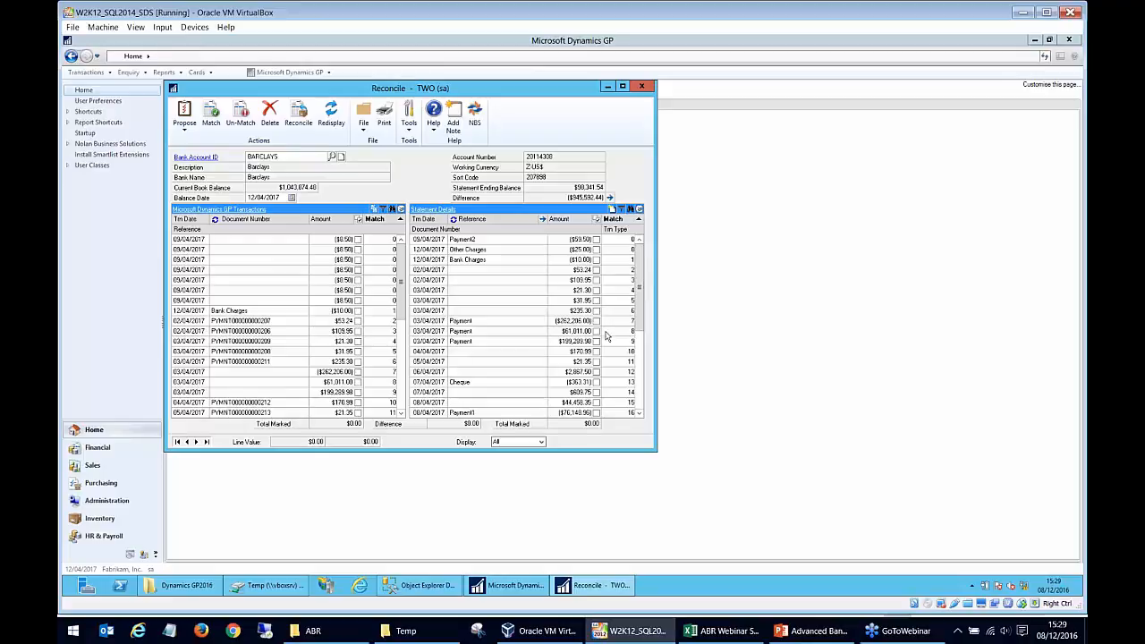
mouse_move(402, 309)
mouse_down()
mouse_move(400, 404)
mouse_move(402, 320)
mouse_up()
drag(640, 268, 640, 387)
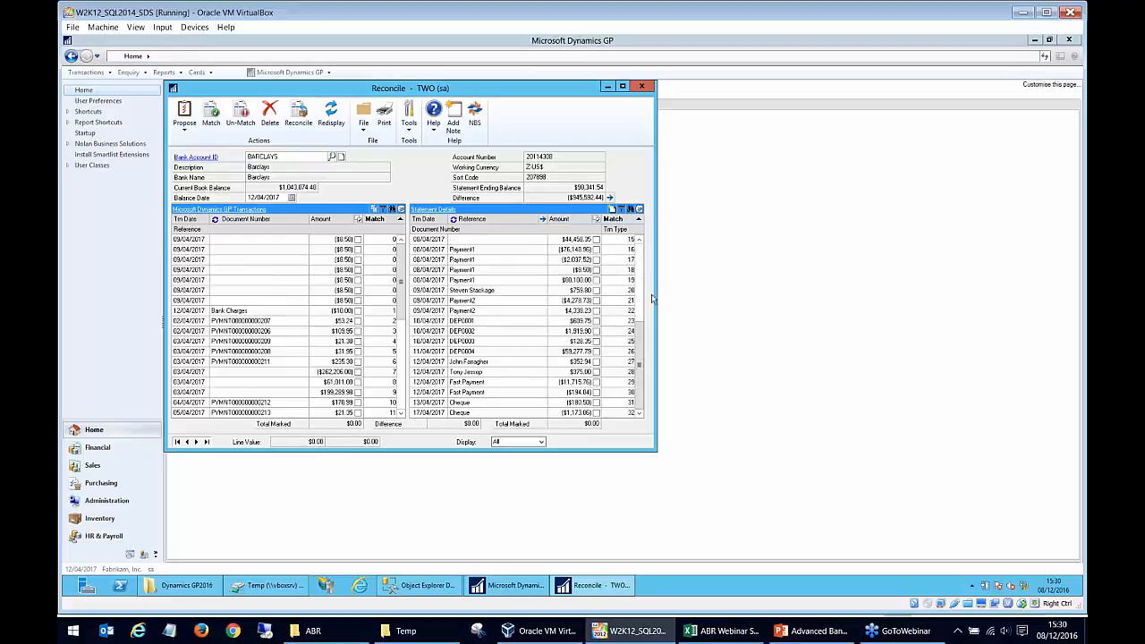
click(640, 241)
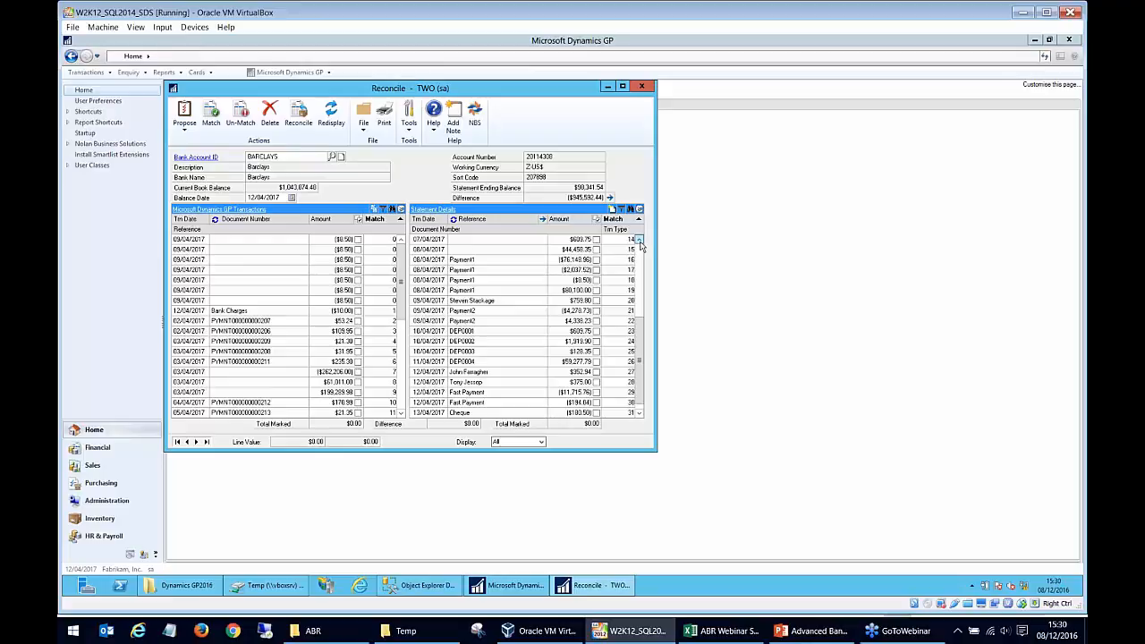
click(640, 243)
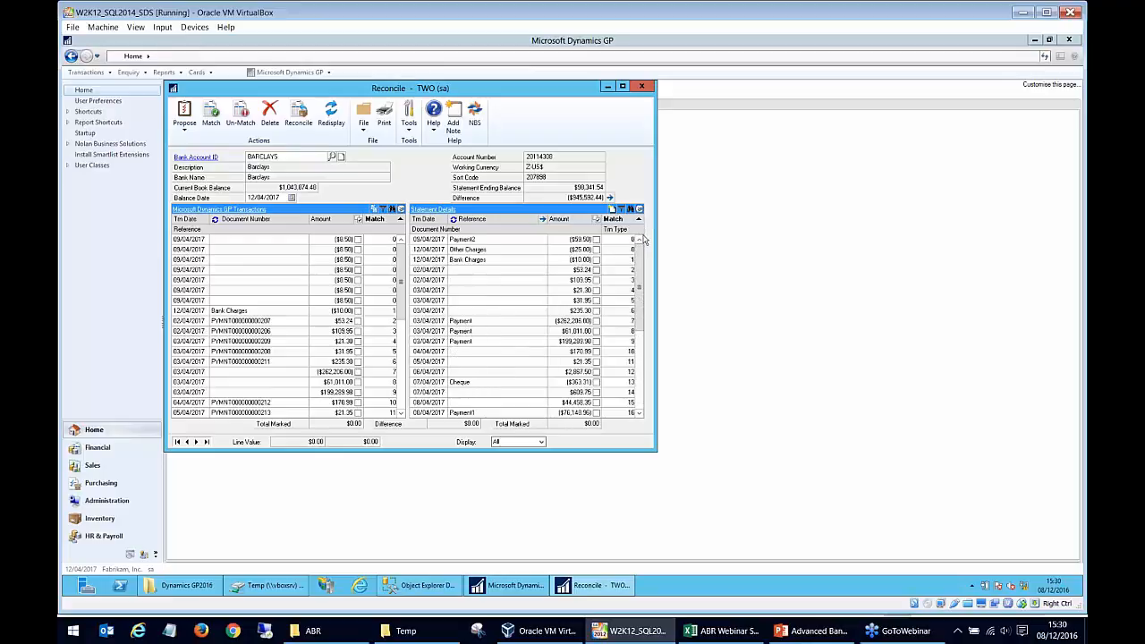
- Show Reference as the main column in the GP transactions and compare the unmatched Payment2 entries with the Payment2 statement line
double_click(478, 240)
click(214, 221)
click(239, 240)
click(233, 301)
click(237, 250)
click(237, 260)
click(237, 270)
click(237, 280)
click(237, 291)
click(237, 301)
click(238, 291)
click(239, 280)
click(239, 271)
click(239, 260)
click(242, 251)
click(242, 240)
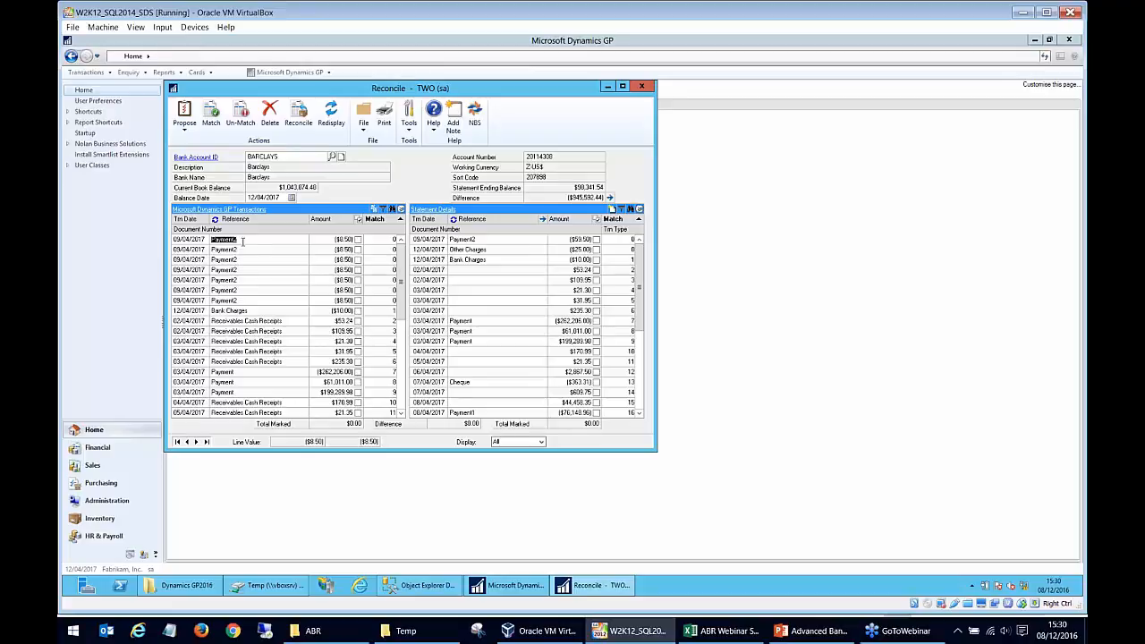
- Match the seven 8.50 Payment2 GP transactions to the 59.50 Payment2 statement line and check that line's match number
click(358, 300)
click(358, 289)
click(357, 280)
click(357, 270)
click(358, 260)
click(358, 249)
click(358, 239)
click(596, 239)
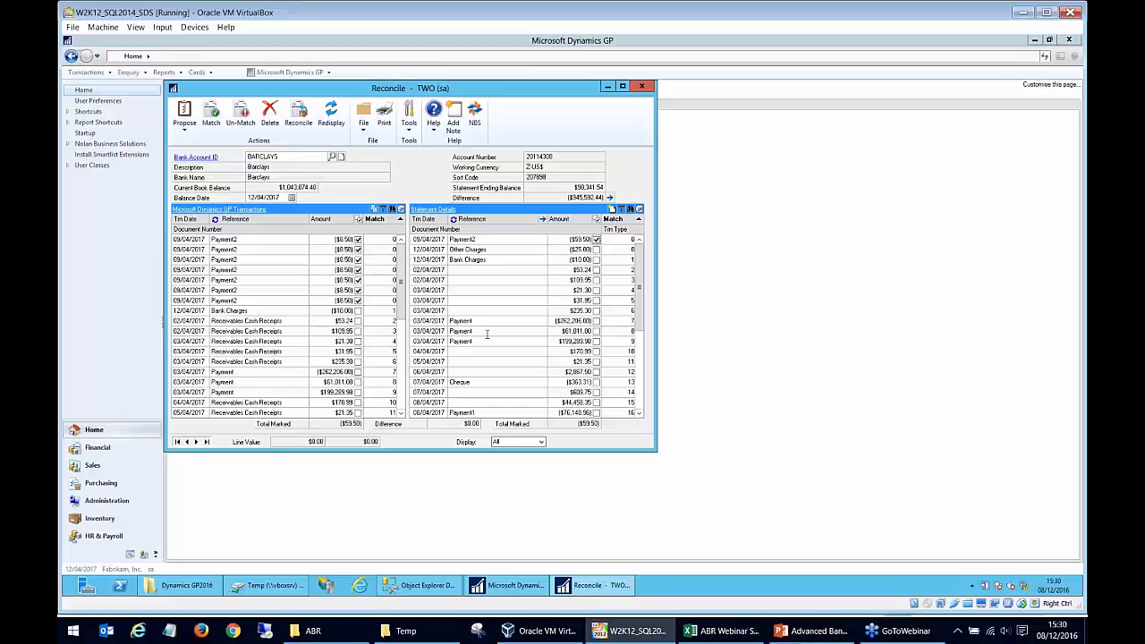
click(211, 113)
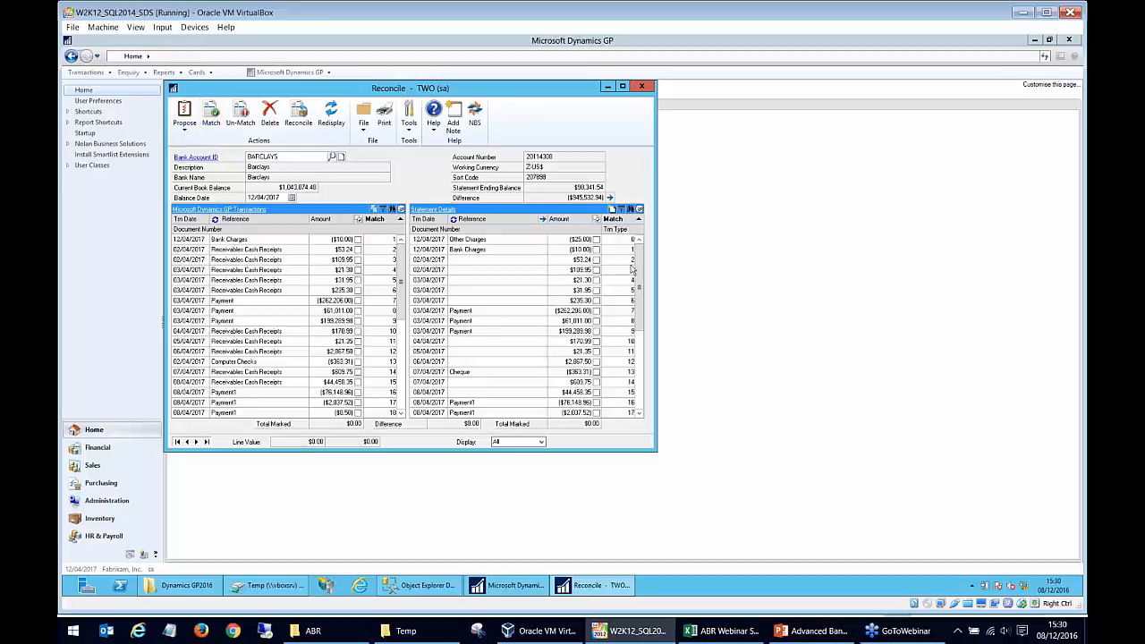
scroll(640, 294, down, 6)
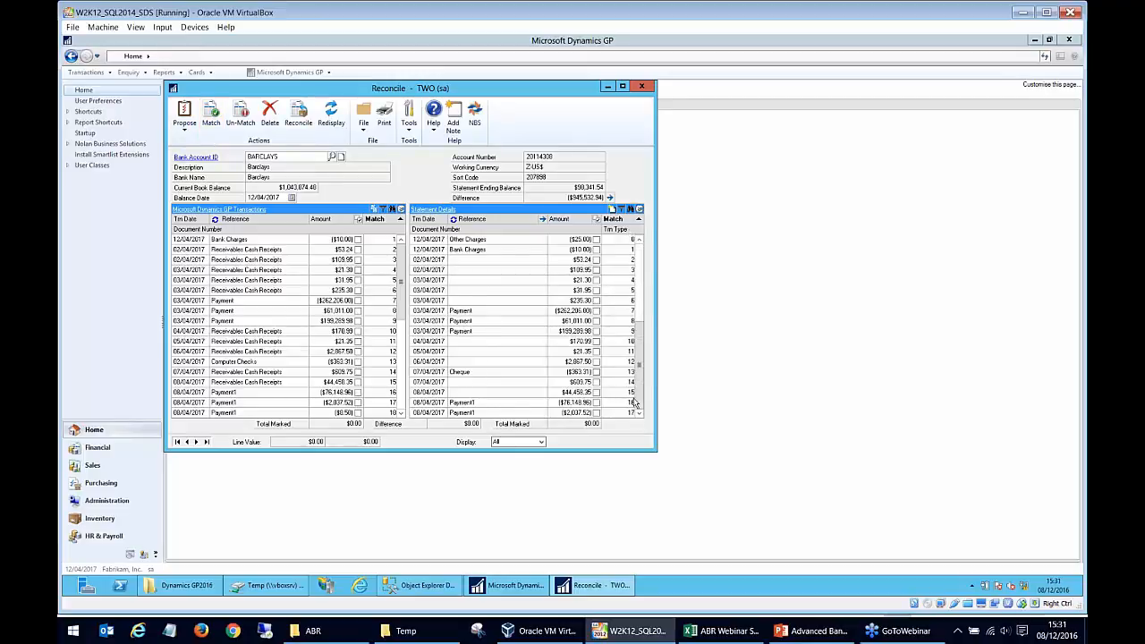
double_click(478, 414)
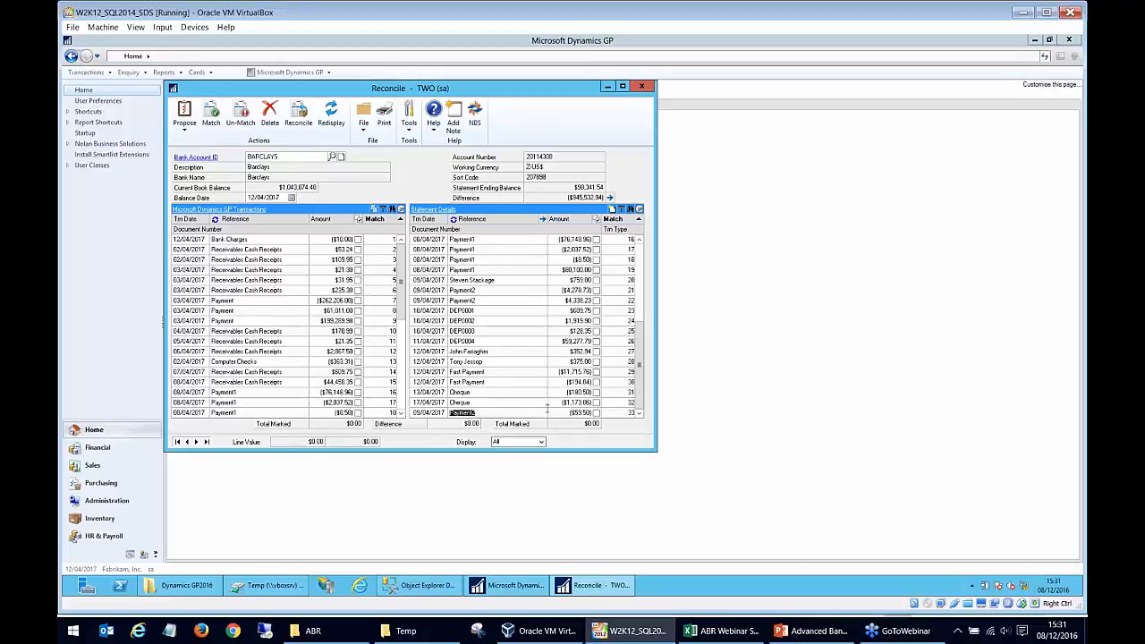
- Review the match numbers of the Payment2 GP transactions and locate the unmatched Other Charges line in the statement details
drag(400, 271, 403, 387)
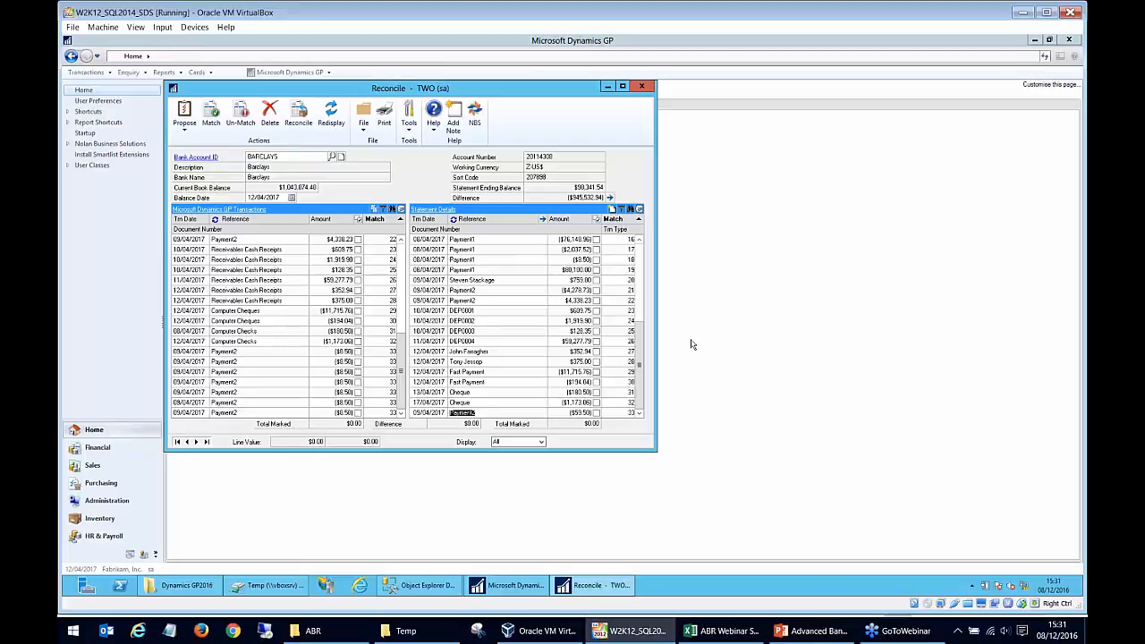
scroll(617, 279, up, 5)
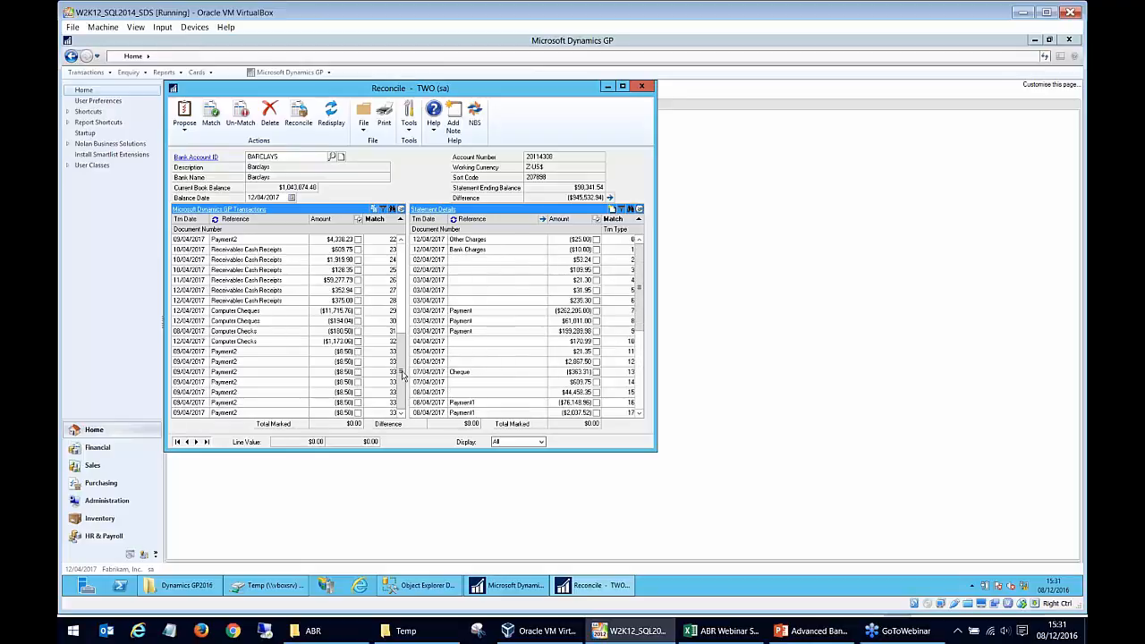
scroll(387, 270, up, 7)
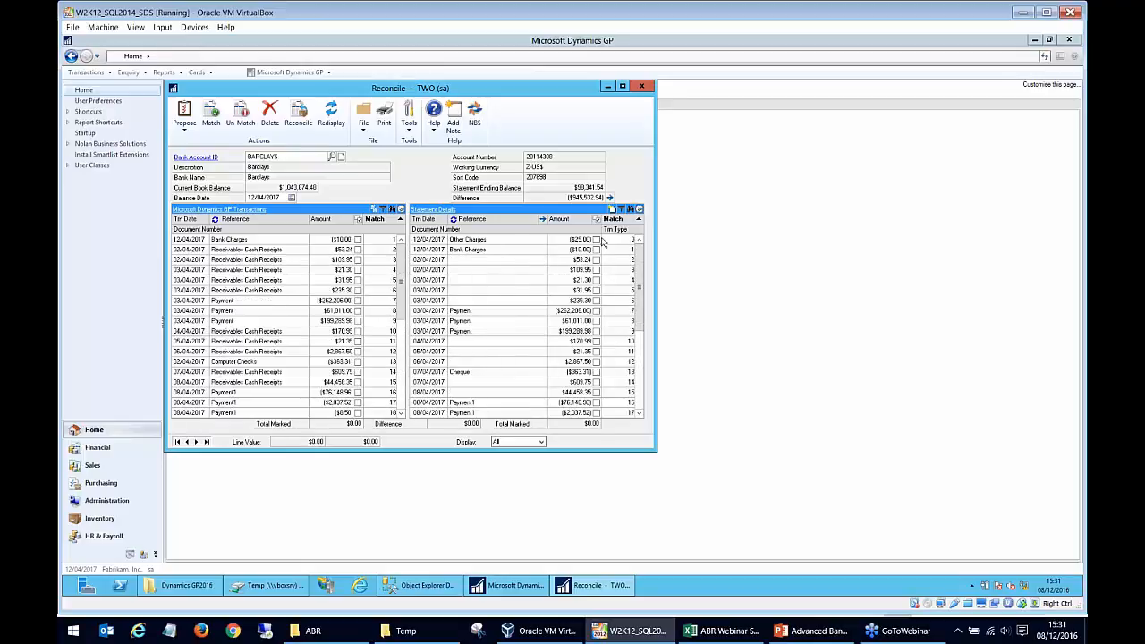
click(516, 241)
click(487, 250)
click(488, 243)
- Switch to the ABR Webinar Statement file in Excel, compare the type codes of the Bank Charges and Other Charges rows, and return to Dynamics GP
click(725, 631)
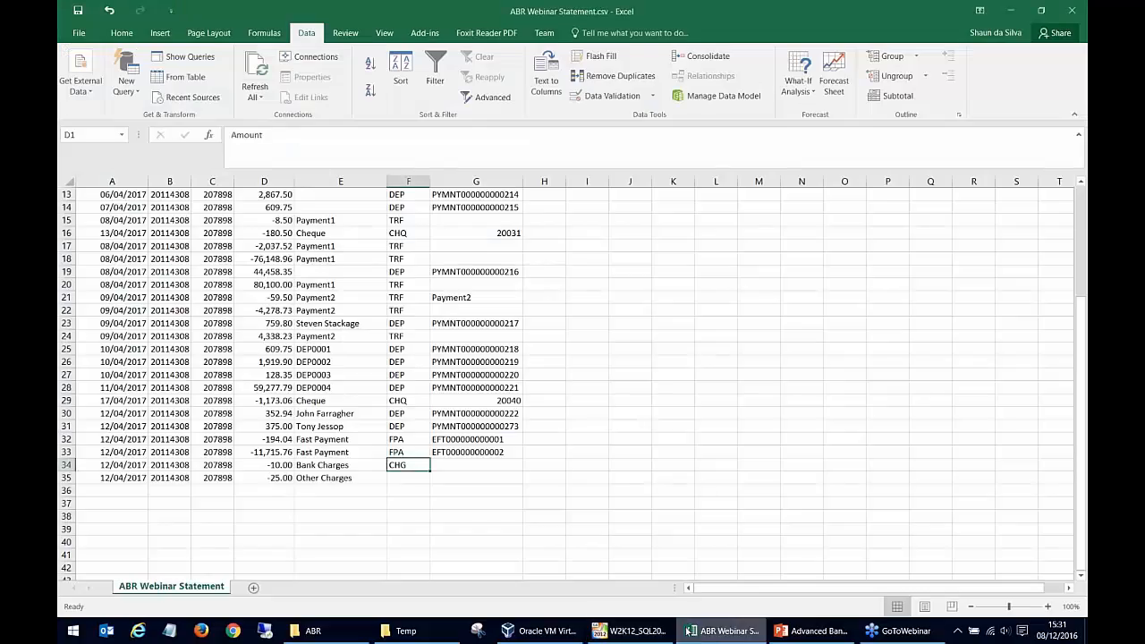
click(400, 487)
click(399, 479)
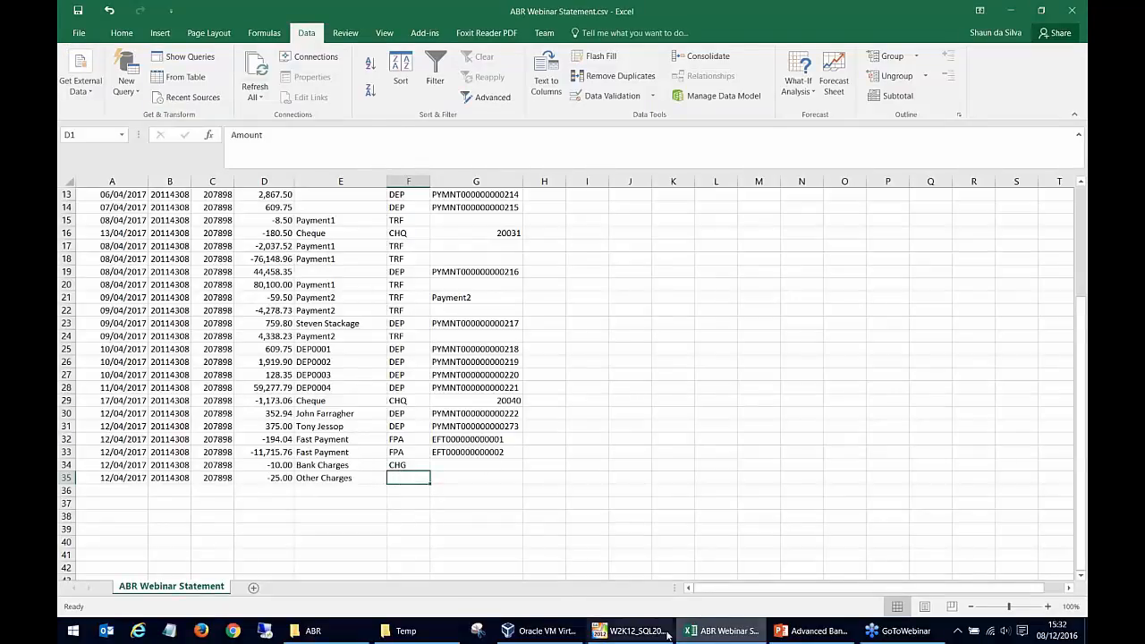
click(631, 631)
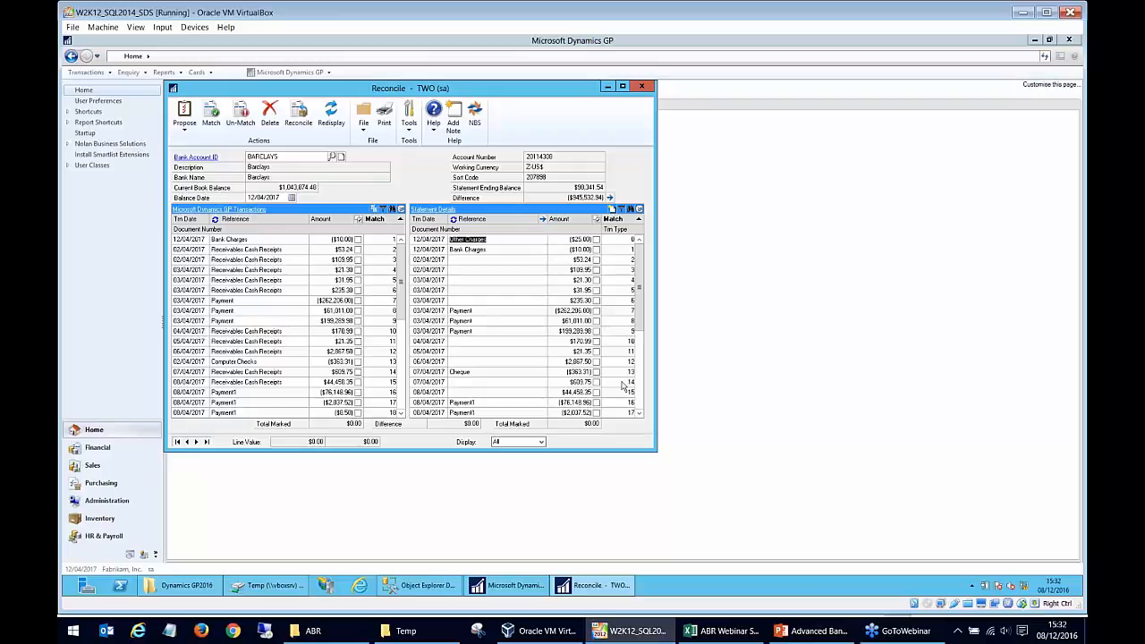
- Mark the 25.00 Other Charges statement line and start a journal entry from it with the reference Other Charges
click(501, 250)
click(500, 242)
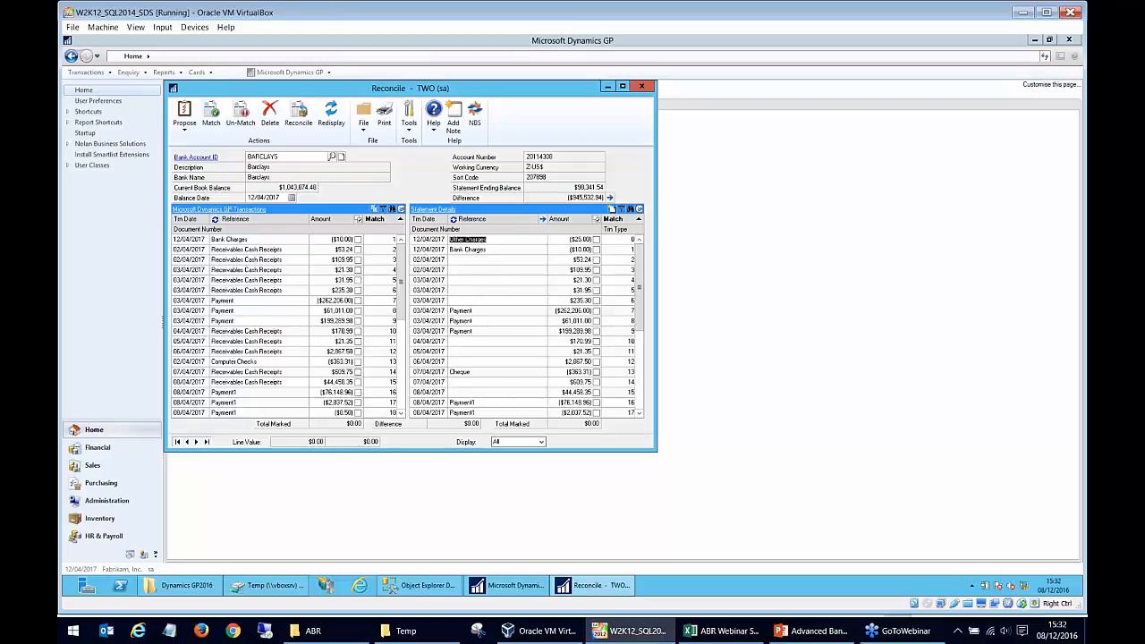
click(514, 240)
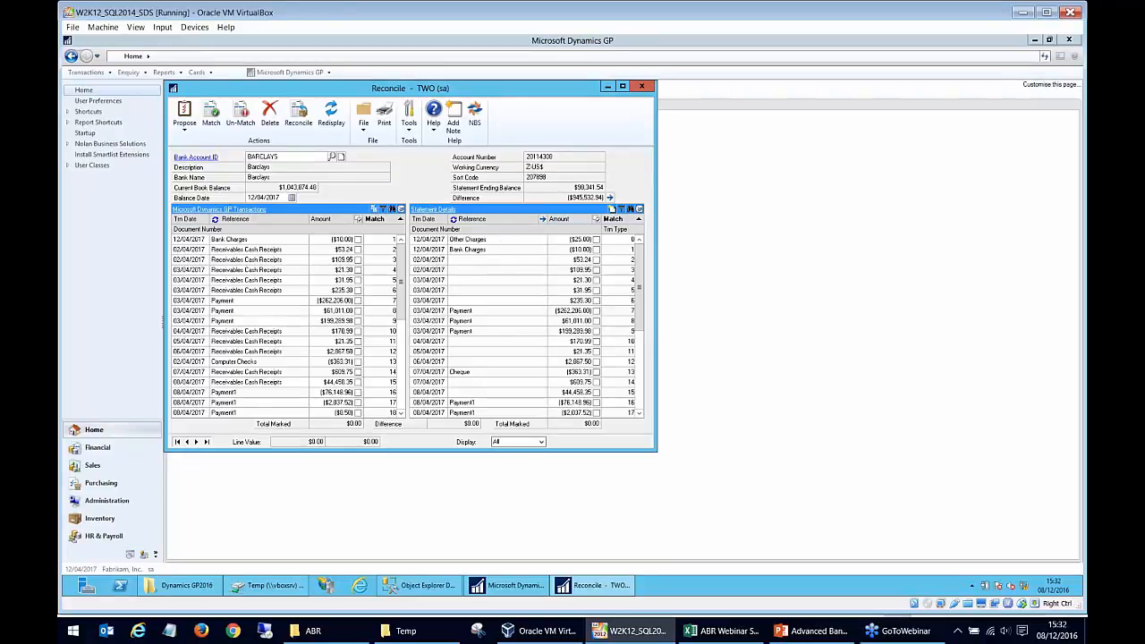
click(596, 240)
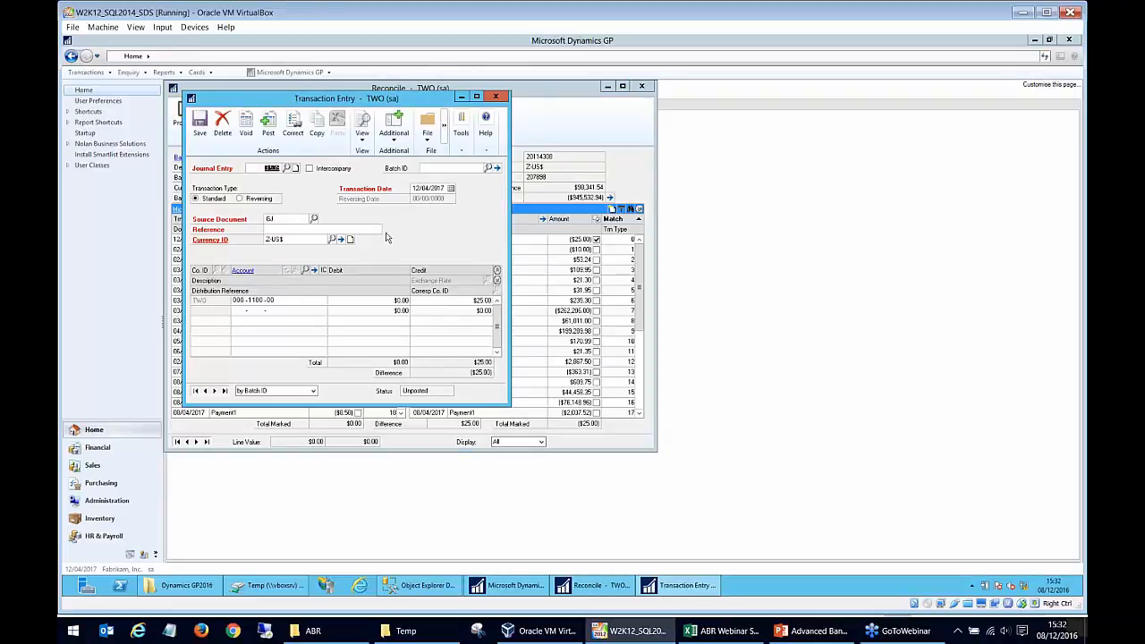
click(329, 228)
text(Other Charges)
- Add the Petty Cash account 000-1130-00 as the offsetting distribution for the 25.00 credit in the journal entry
drag(447, 97, 507, 255)
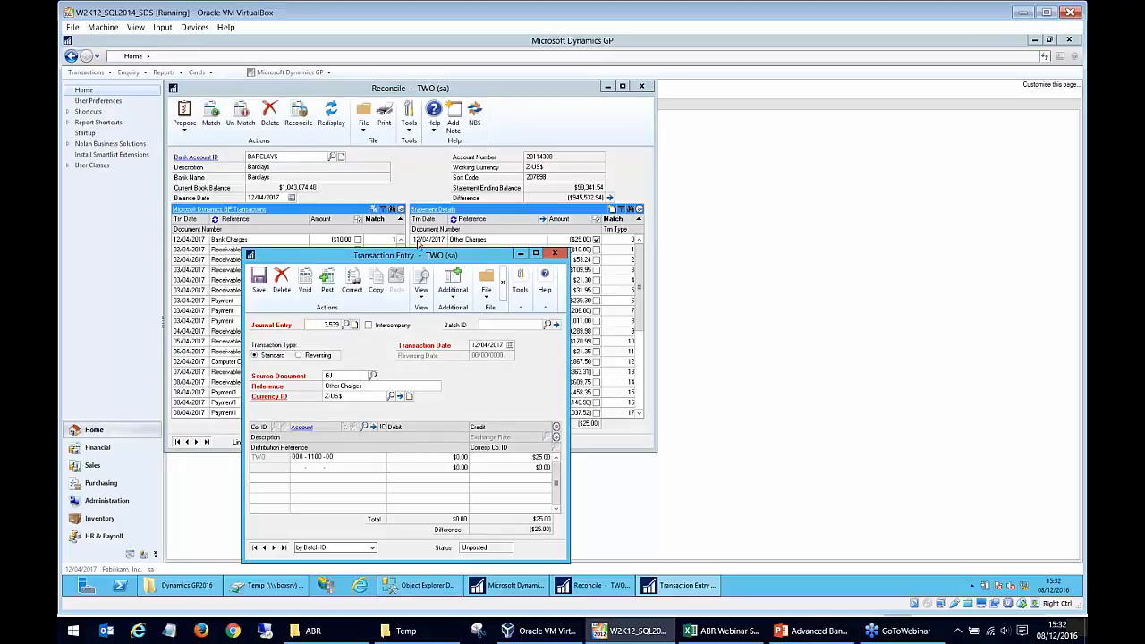
drag(466, 260, 453, 75)
click(285, 284)
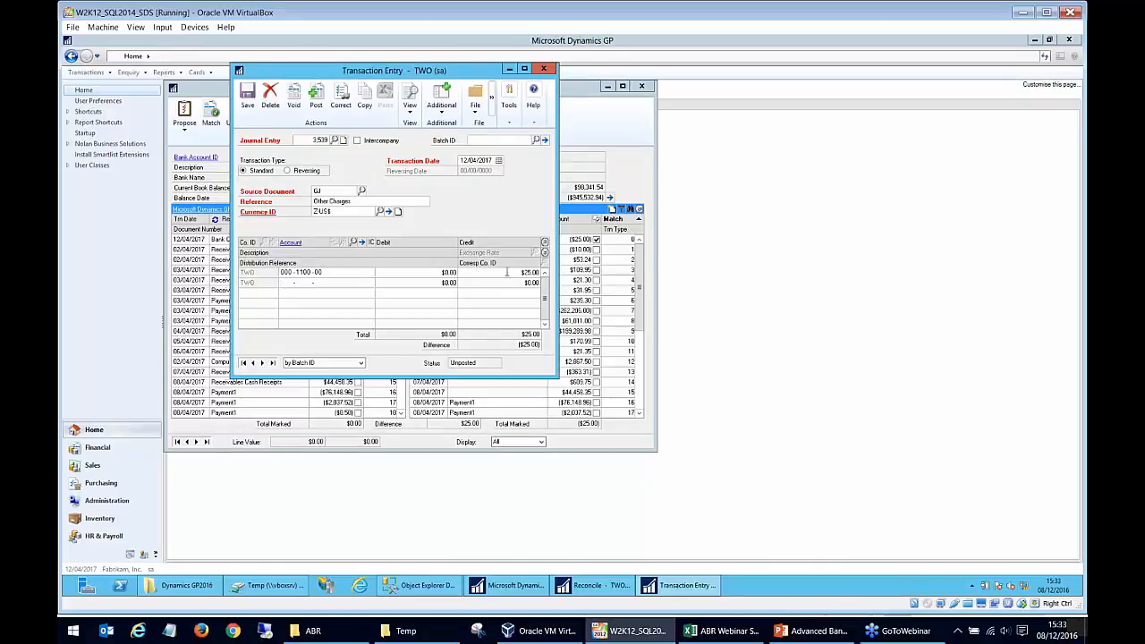
drag(483, 69, 487, 225)
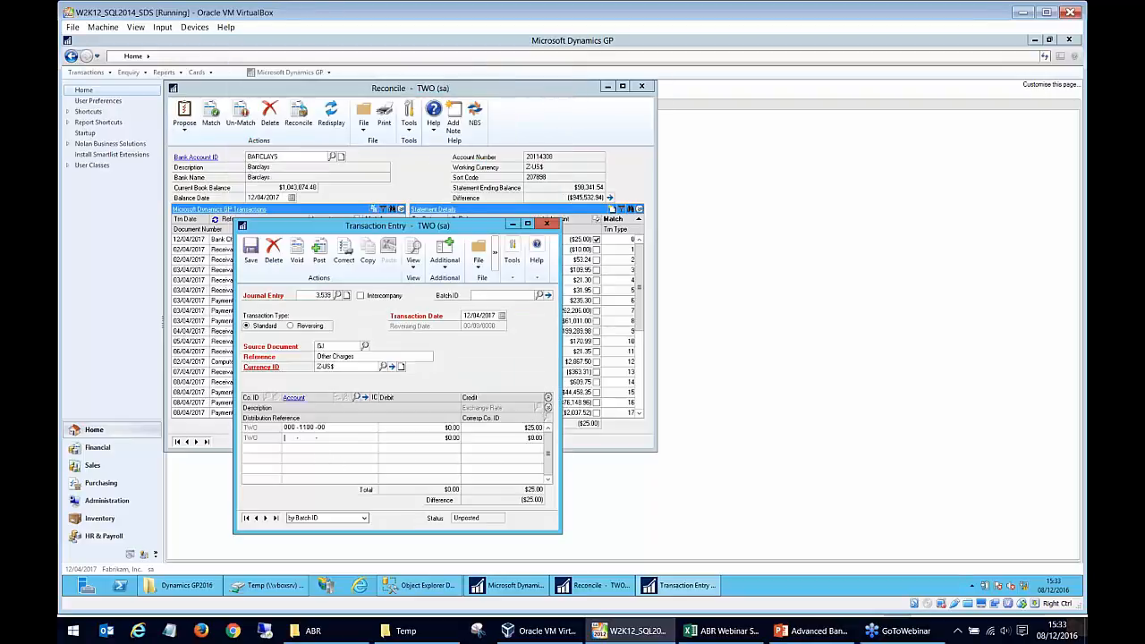
click(357, 399)
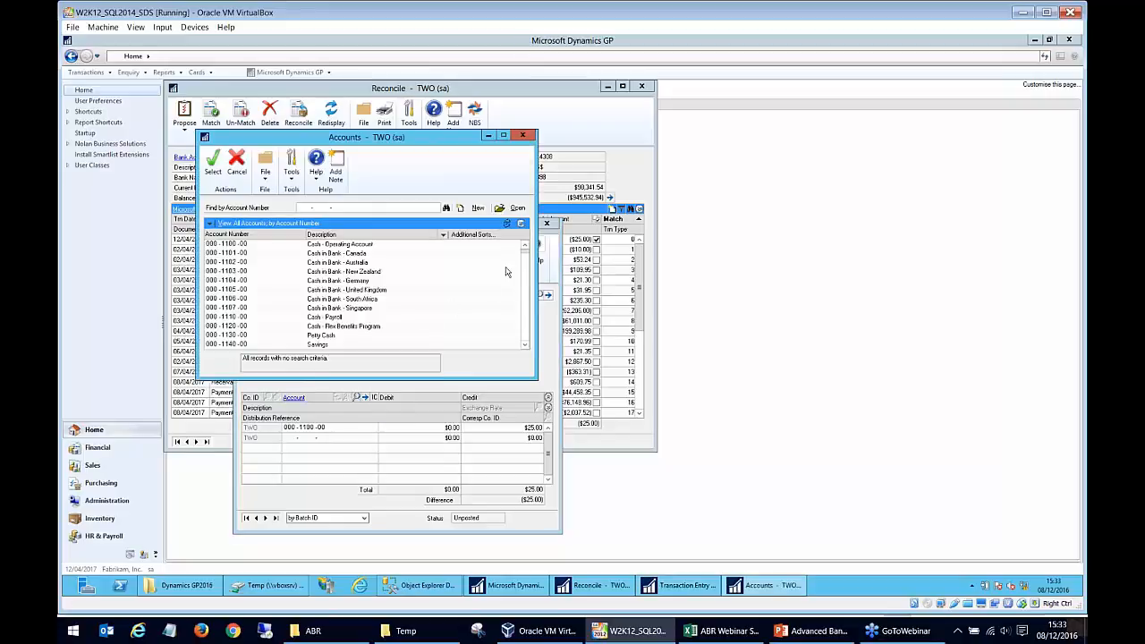
click(327, 337)
double_click(328, 337)
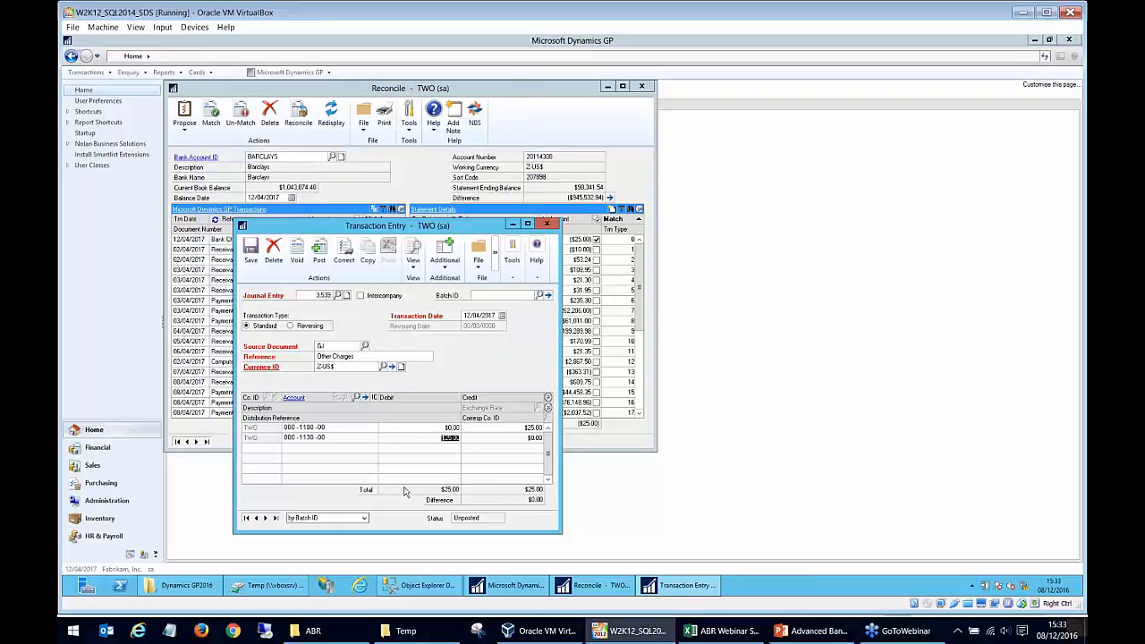
- Post the Other Charges journal entry, clear Ask Each Time for the NC Intercompany Report, and cancel its report destination
click(323, 258)
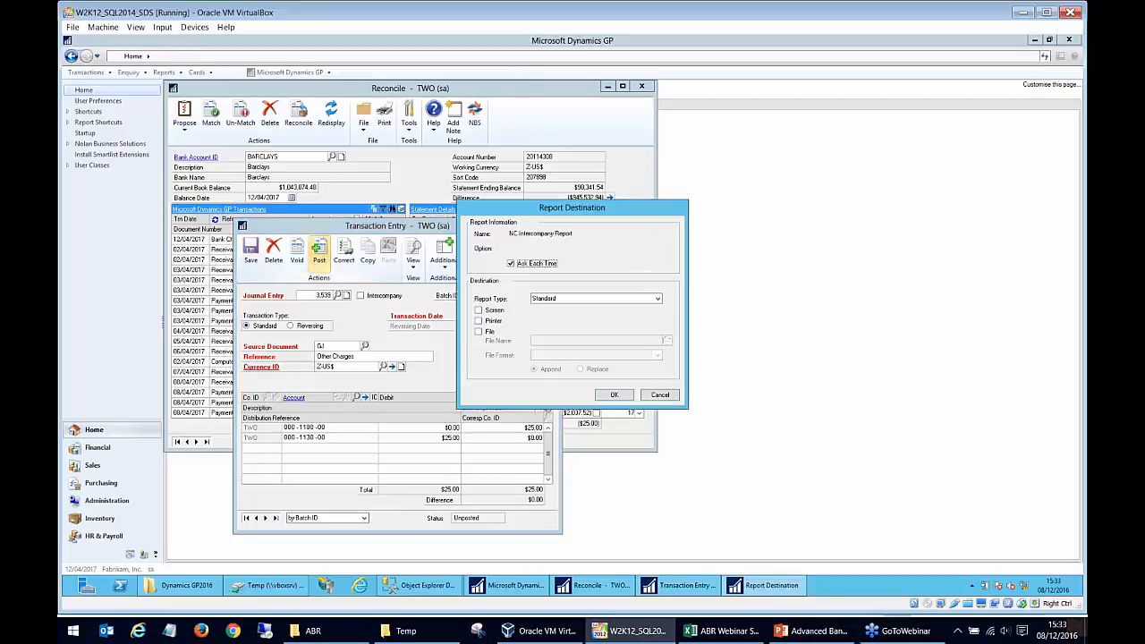
click(511, 263)
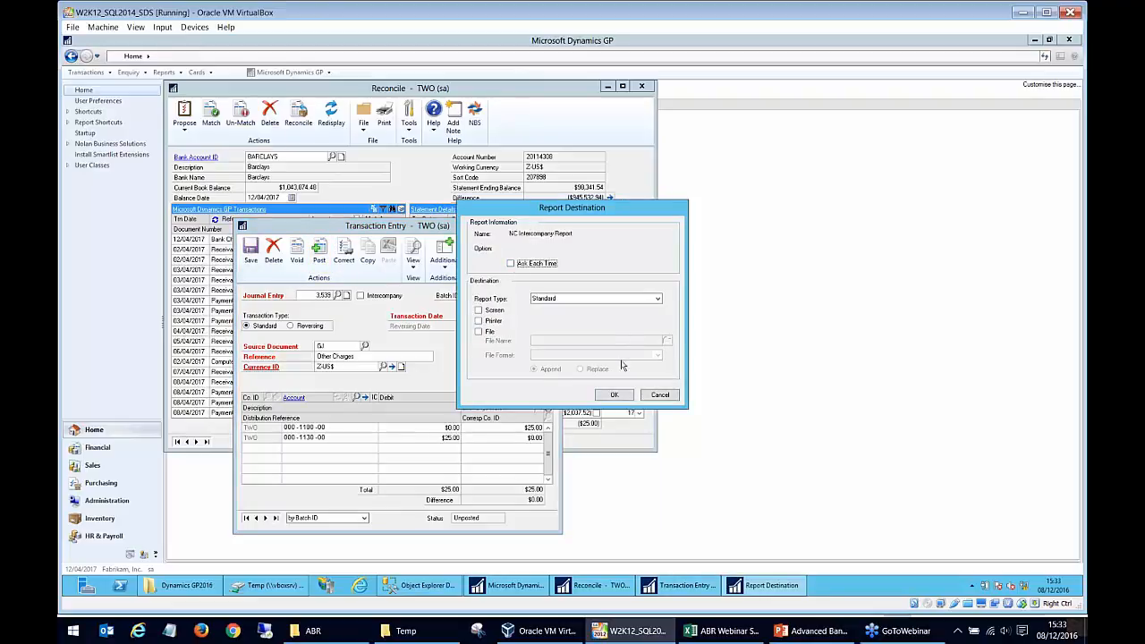
click(651, 395)
click(651, 395)
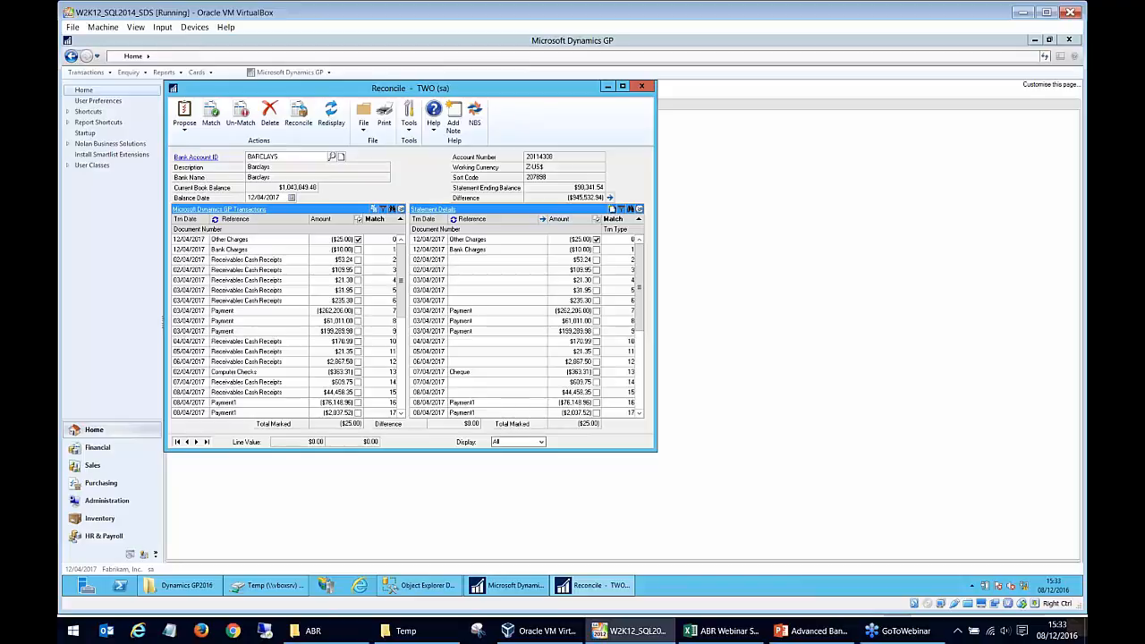
- Sort the GP transactions by amount and match the 25.00 Other Charges transaction to the marked statement line
click(329, 221)
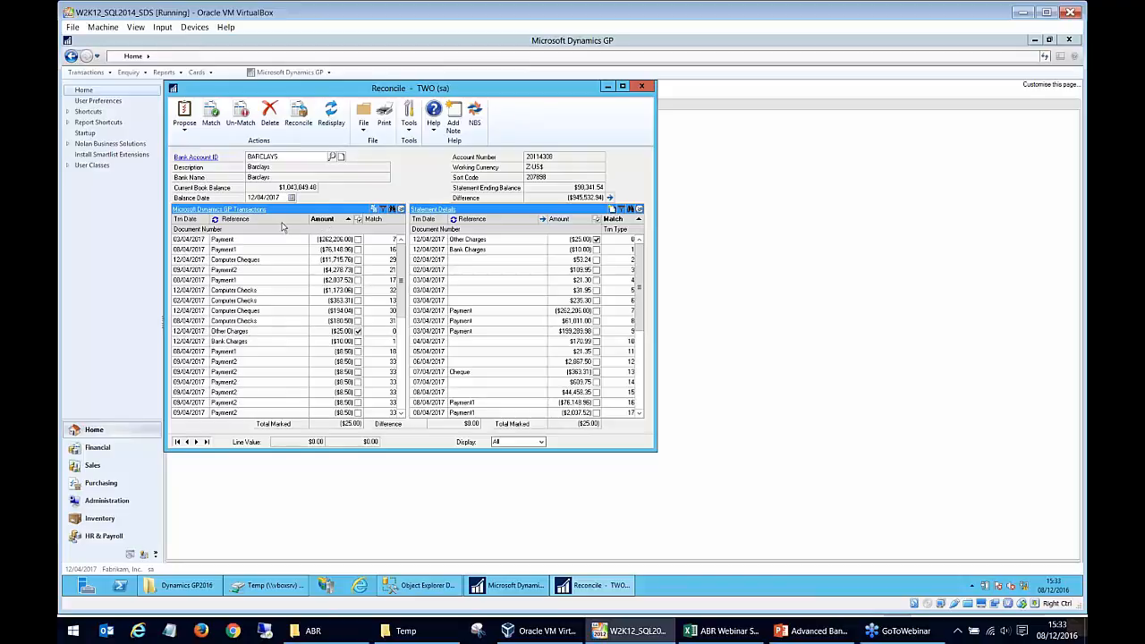
click(263, 333)
click(251, 332)
click(231, 125)
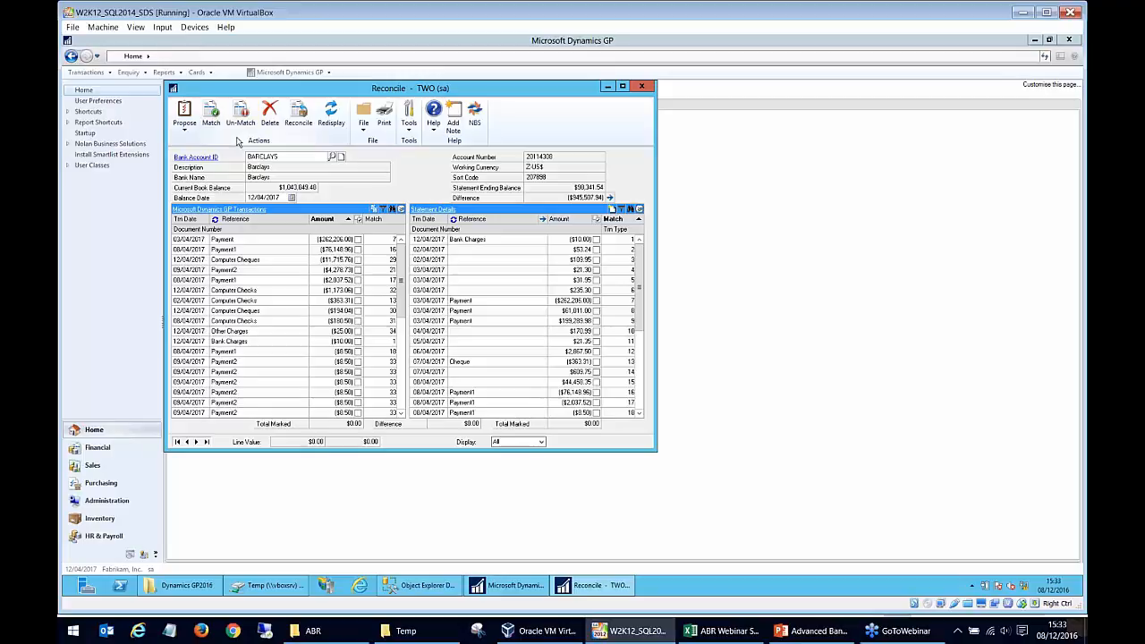
- Check the match number of the Other Charges statement line and sort the GP transactions by match number
click(639, 331)
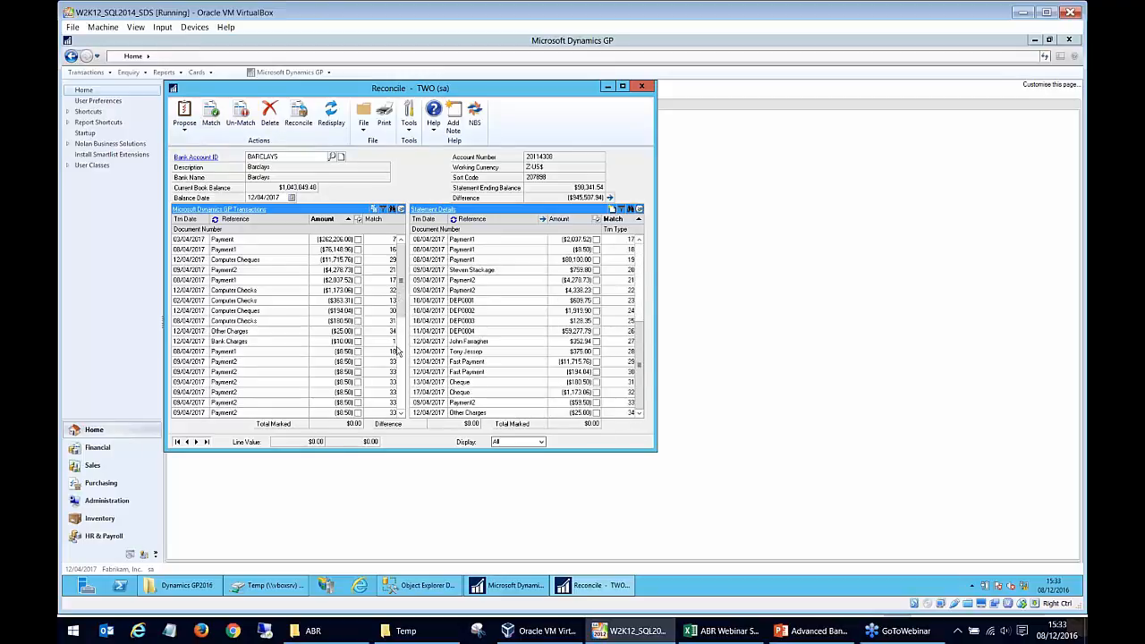
click(401, 392)
click(379, 221)
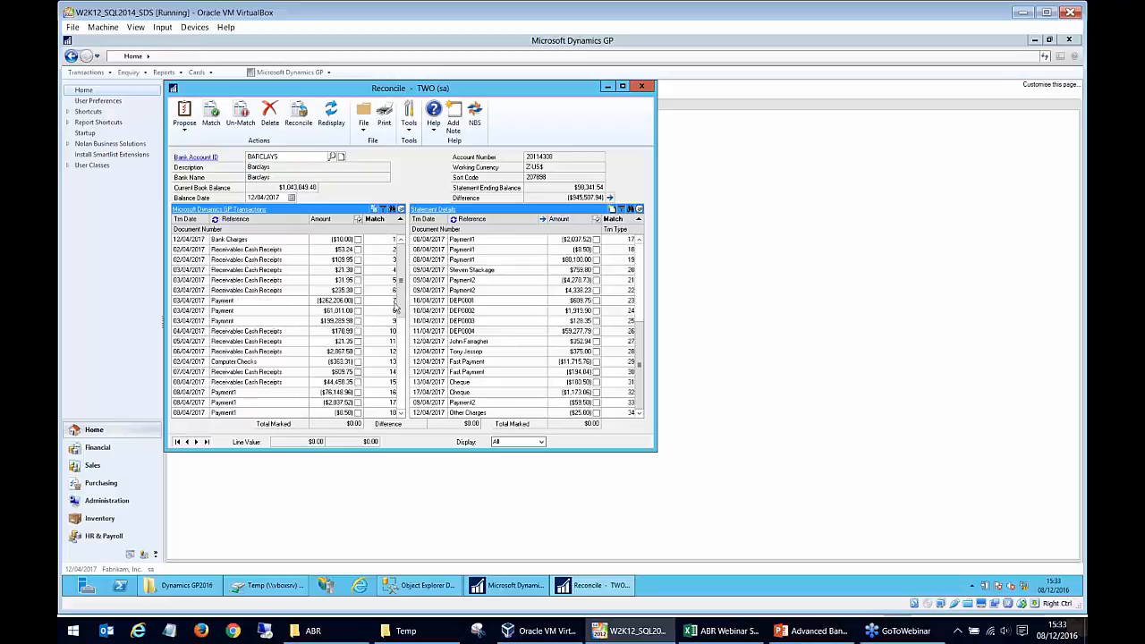
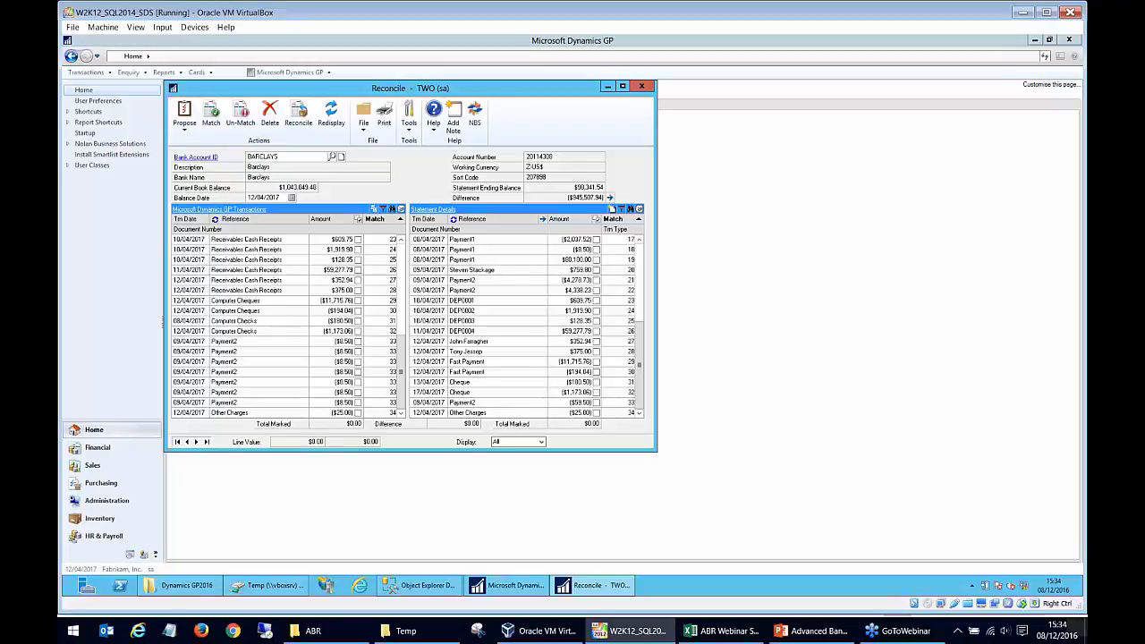
- Reconcile the matched BARCLAYS transactions and output the NC_Reconciled_Transactions and NC_Closing_Balance_Summary reports to the screen
click(296, 119)
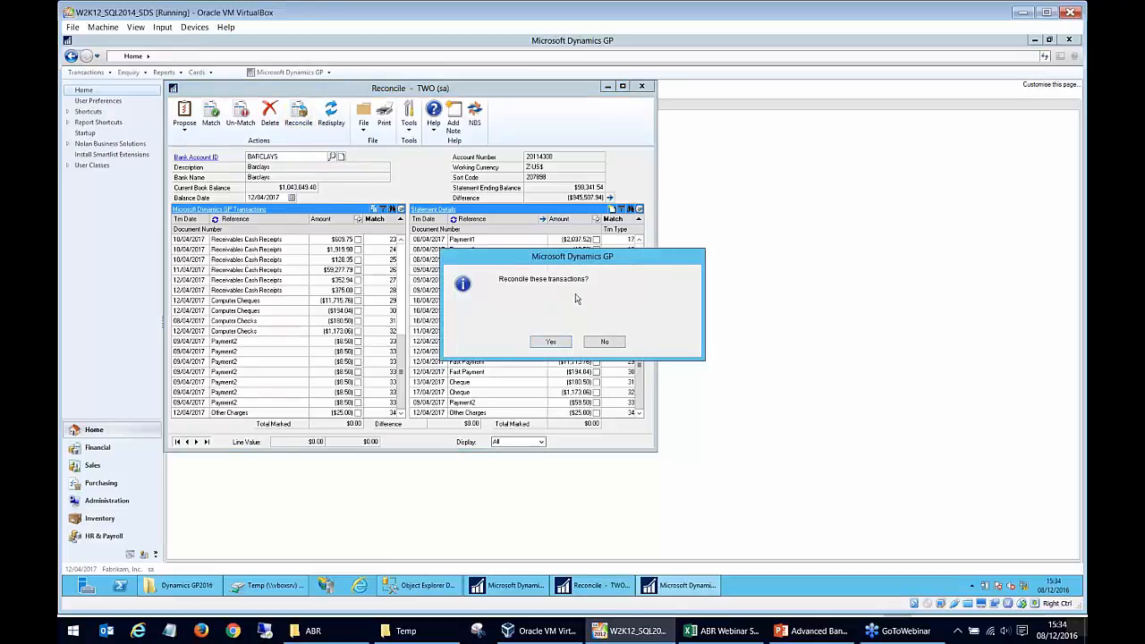
click(561, 342)
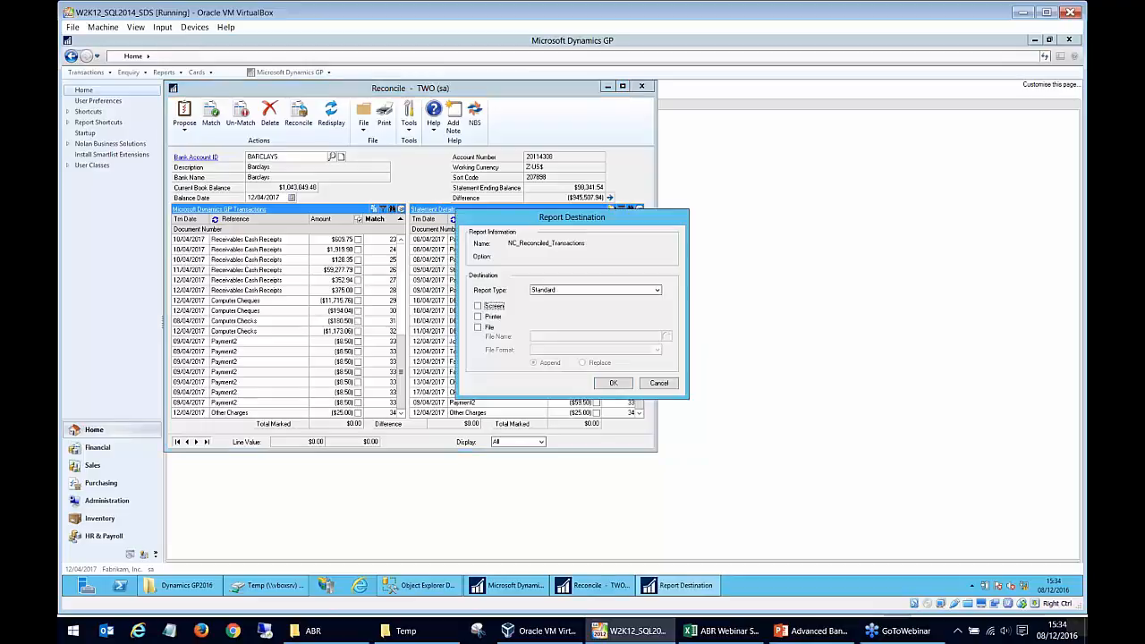
click(489, 306)
click(613, 384)
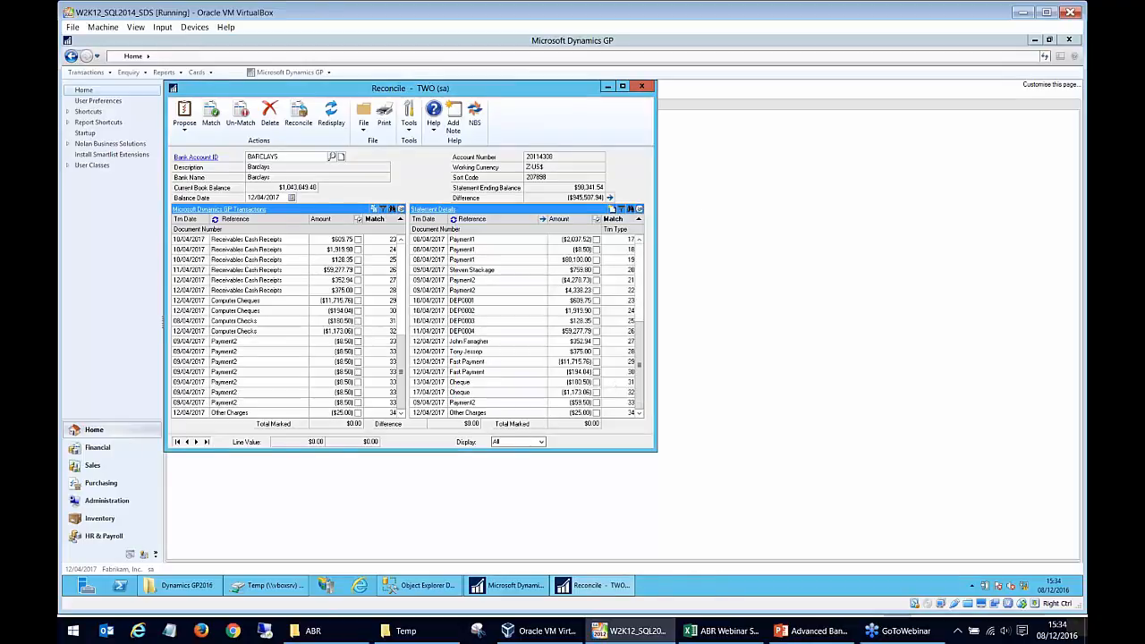
click(502, 309)
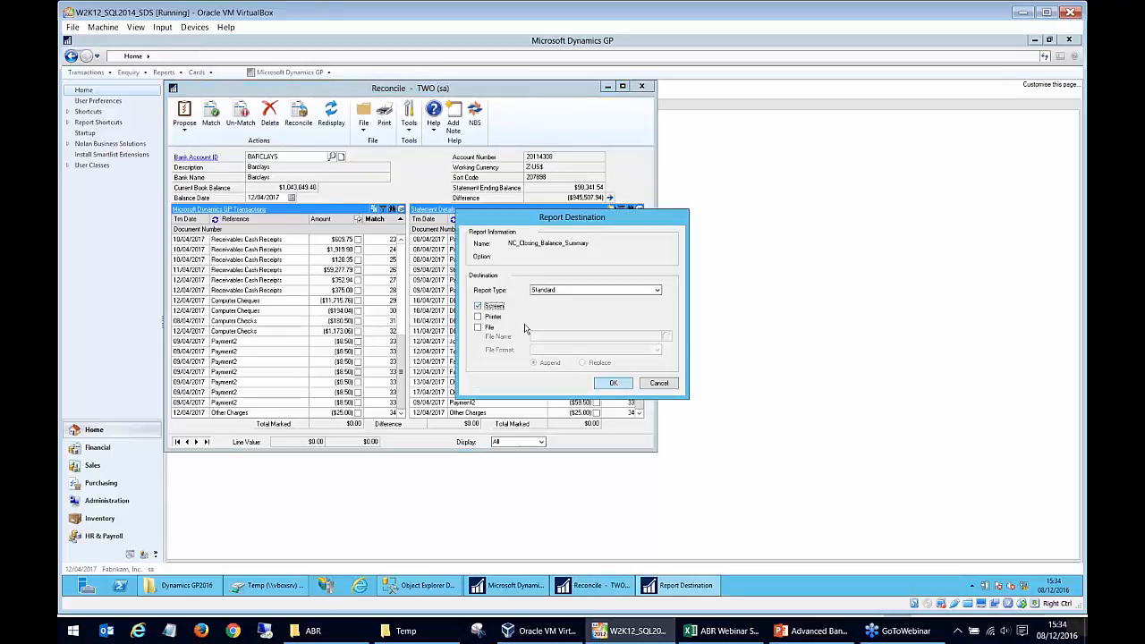
click(607, 384)
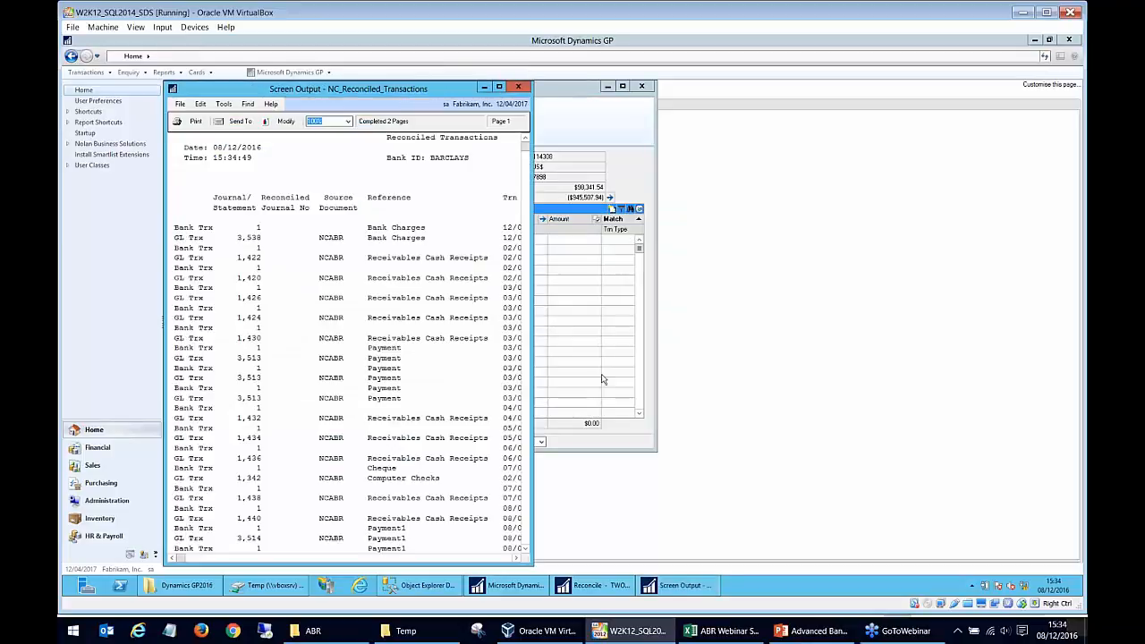
- Widen the Reconciled Transactions report, examine the paired bank and GL entries and their reconcile numbers, and close the report
drag(535, 374, 847, 372)
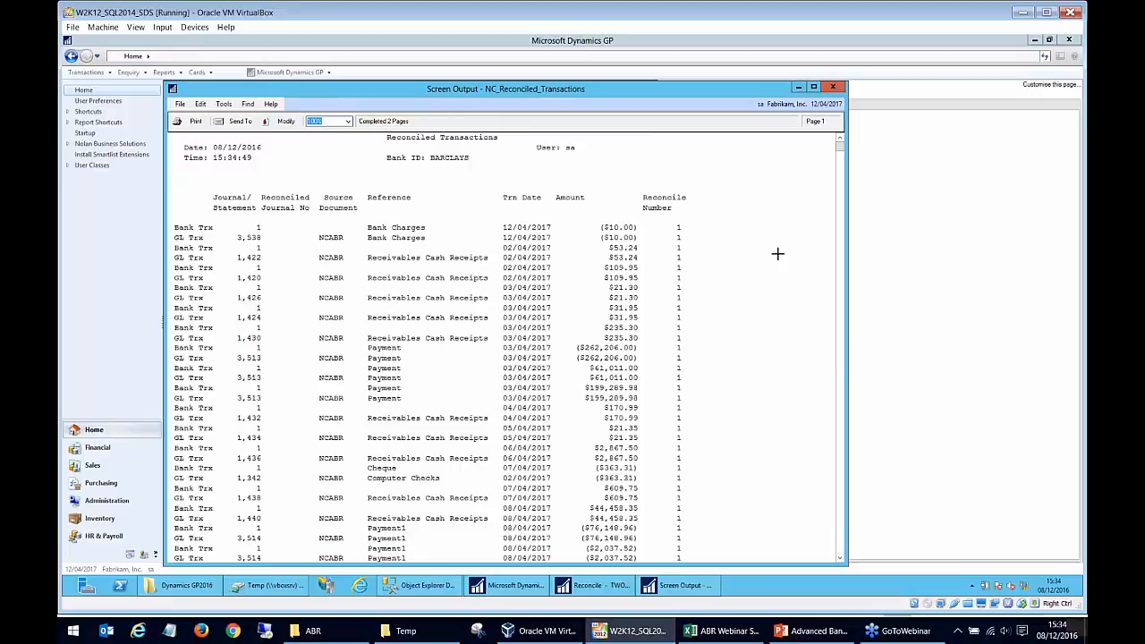
scroll(780, 259, down, 5)
drag(842, 238, 826, 402)
scroll(765, 316, up, 10)
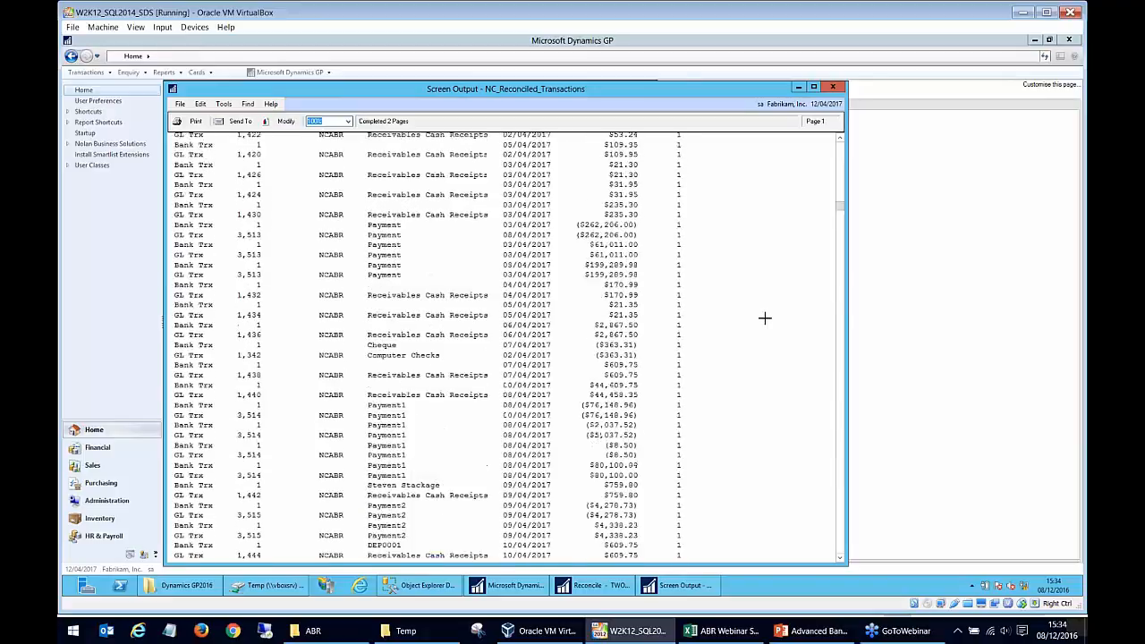
scroll(766, 315, up, 3)
drag(638, 185, 671, 224)
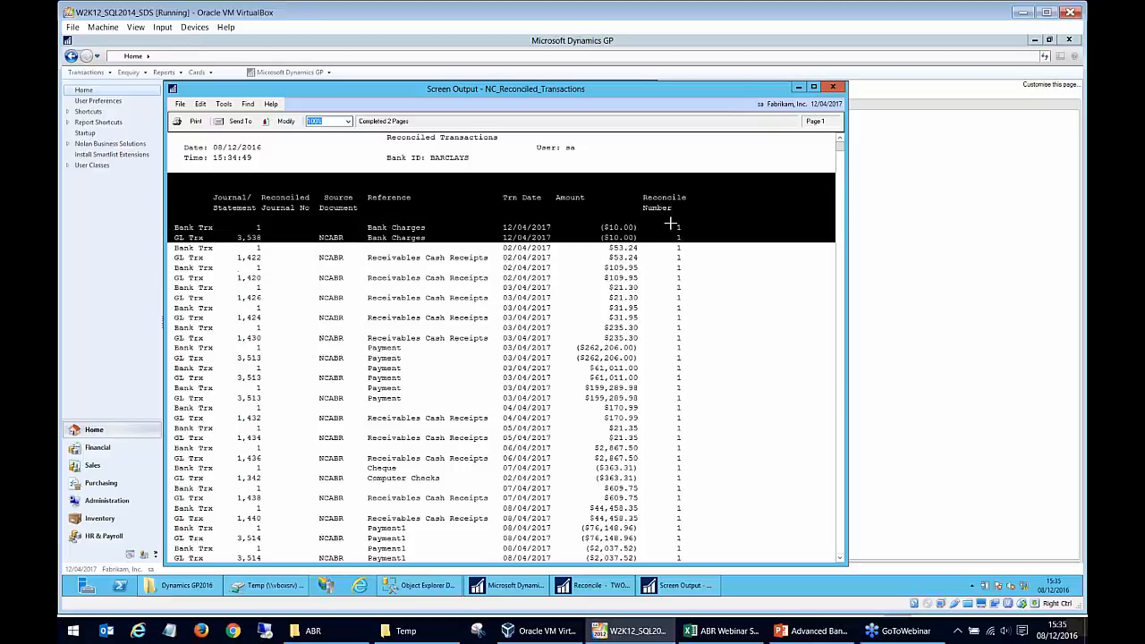
click(673, 390)
click(679, 254)
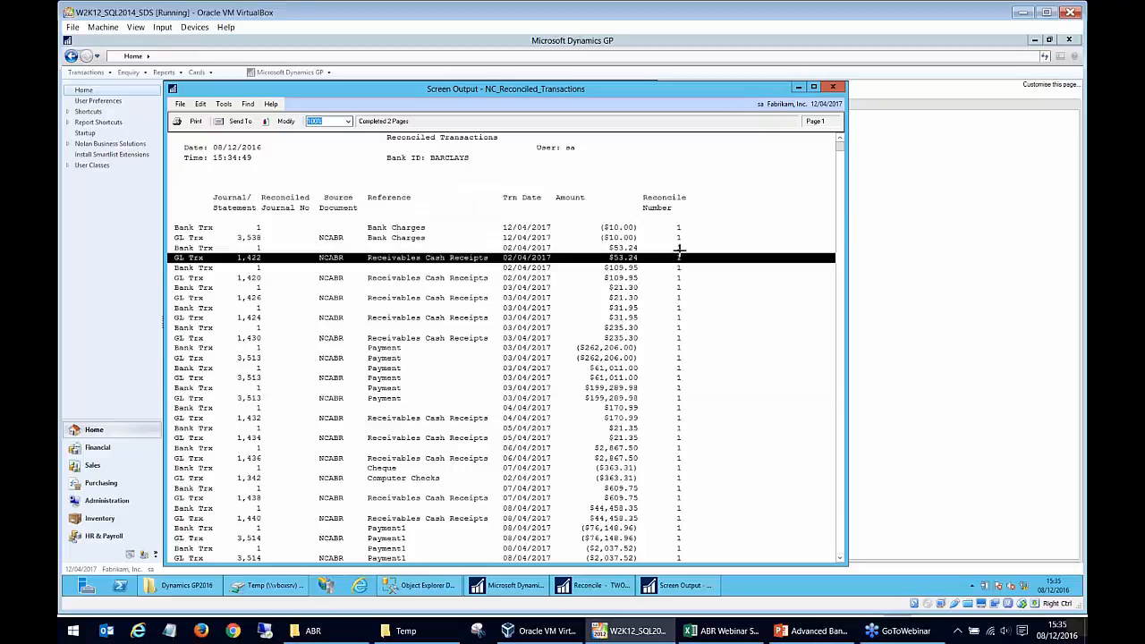
click(834, 88)
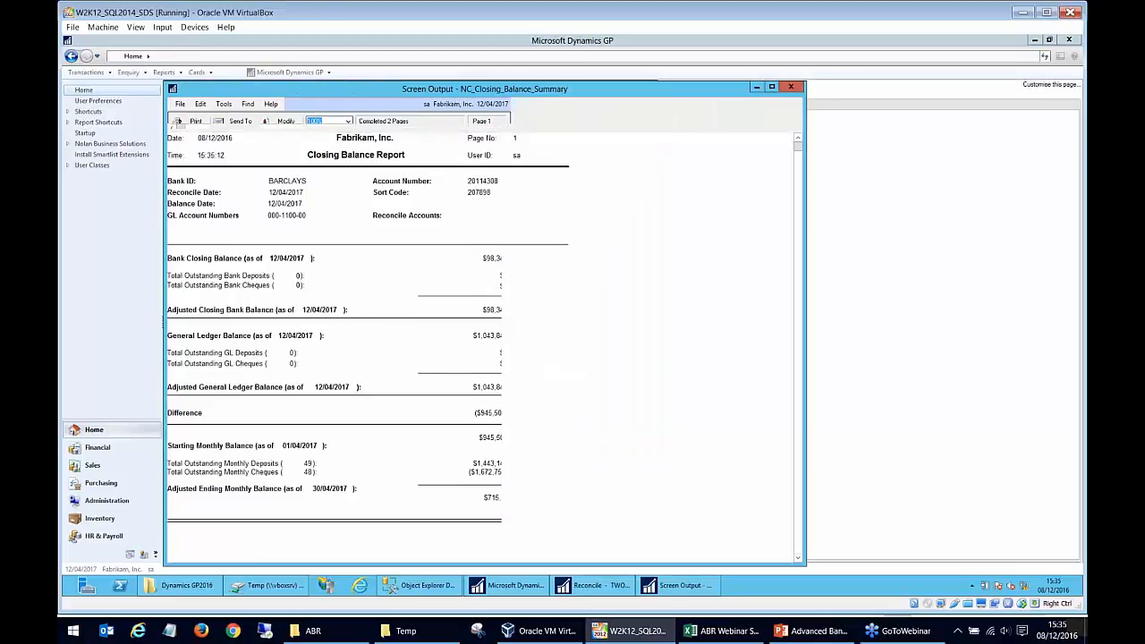
- Review the Closing Balance Report for BARCLAYS, and close the report and the Reconcile window
scroll(543, 352, down, 2)
scroll(543, 352, up, 2)
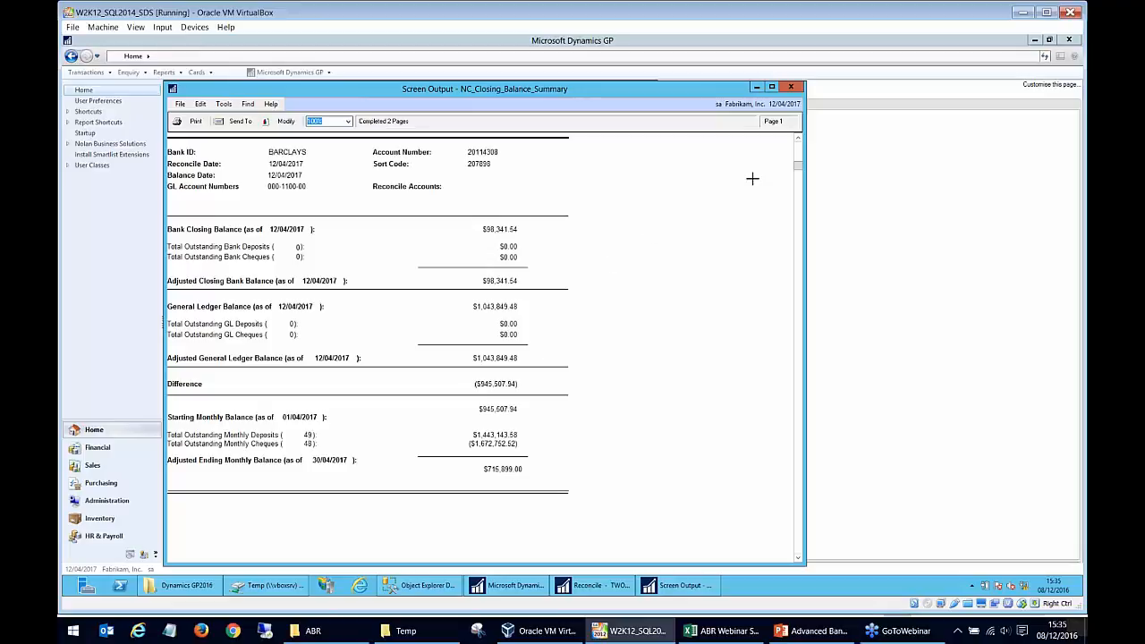
click(792, 88)
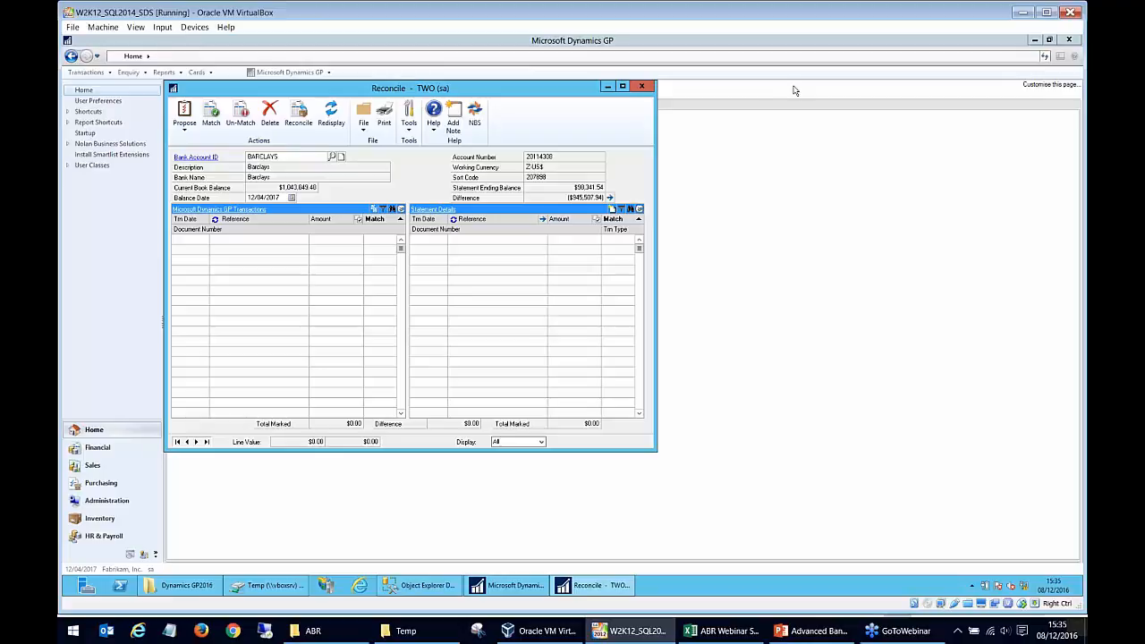
click(642, 87)
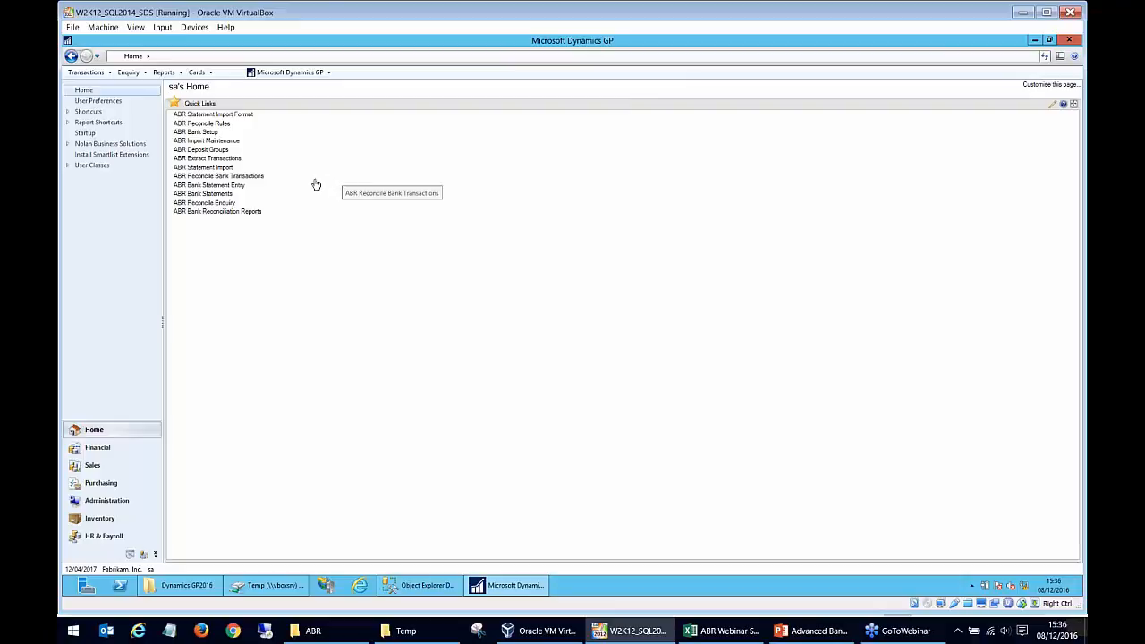
- Open Bank Statement Entry for BARCLAYS, browse to statement number 2, and close the window without entering lines
click(238, 185)
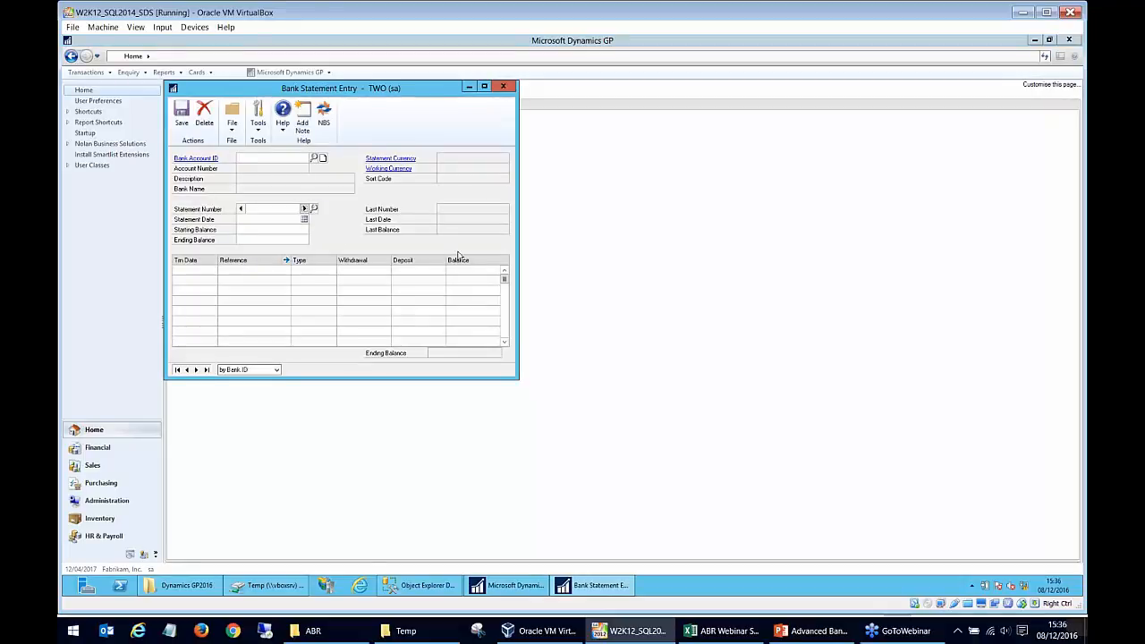
click(314, 158)
double_click(213, 253)
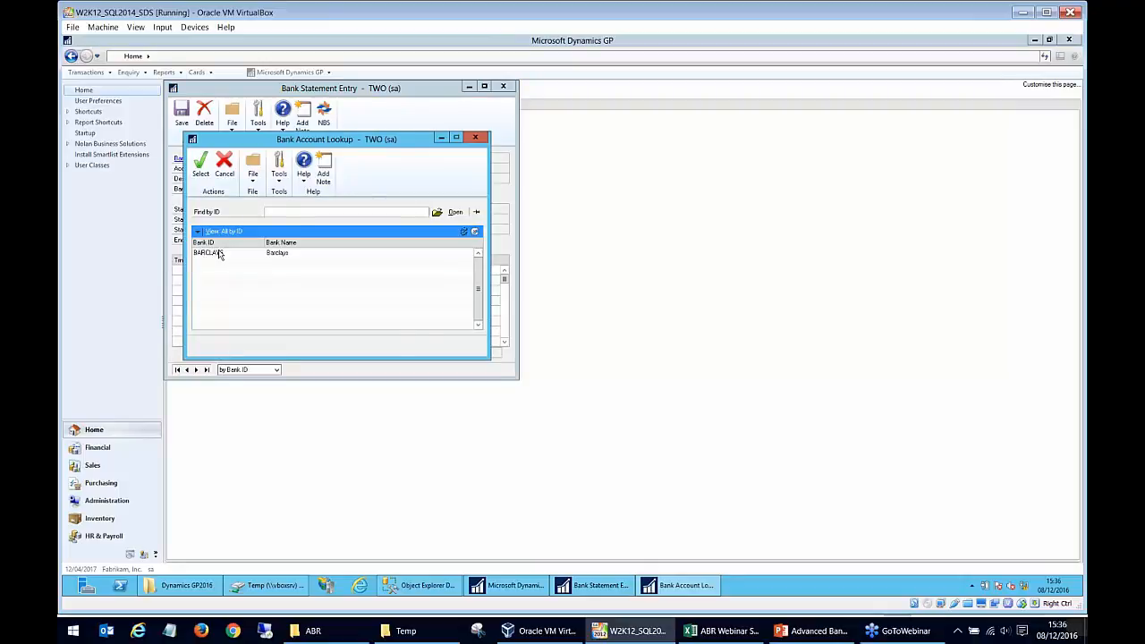
click(241, 210)
click(304, 209)
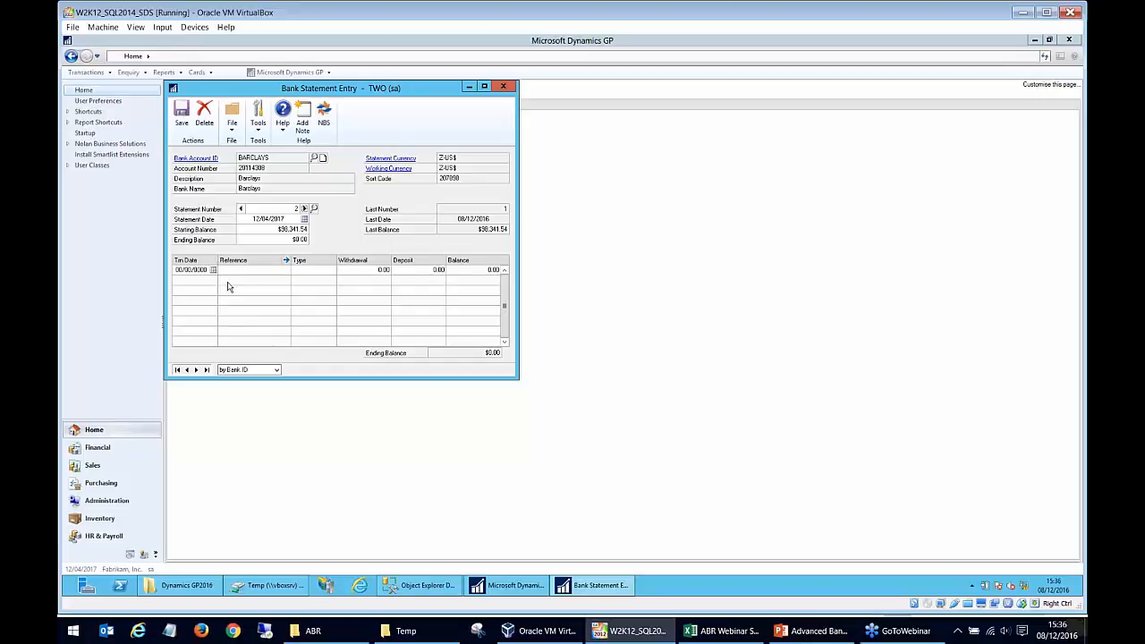
click(506, 88)
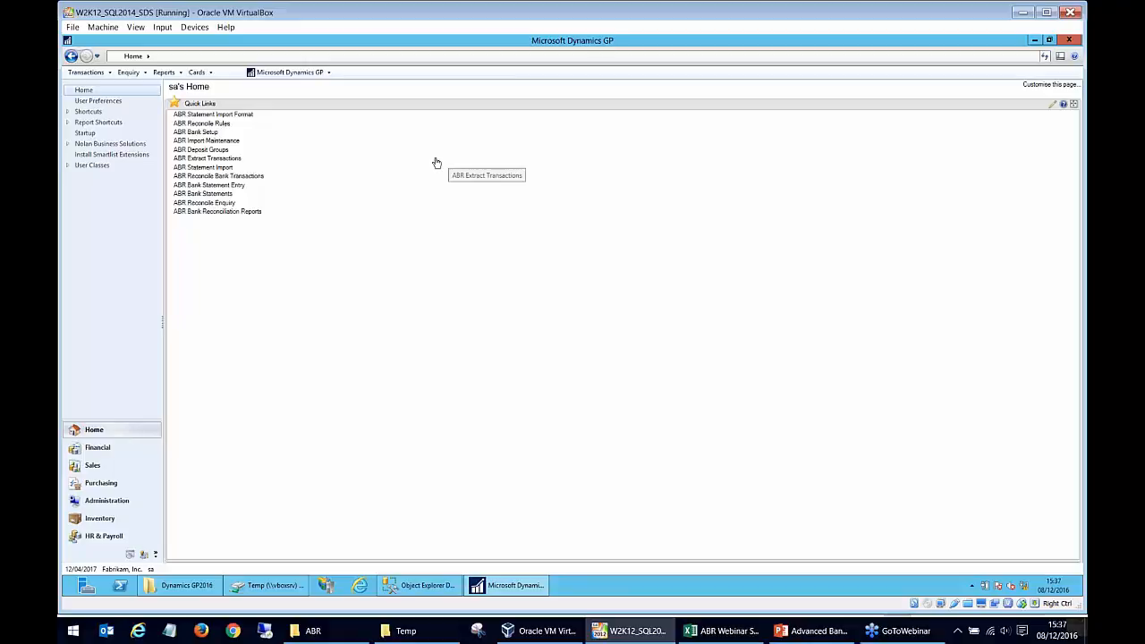
- Open Reconcile Enquiry for the BARCLAYS account and look over the reconciled transactions
click(229, 205)
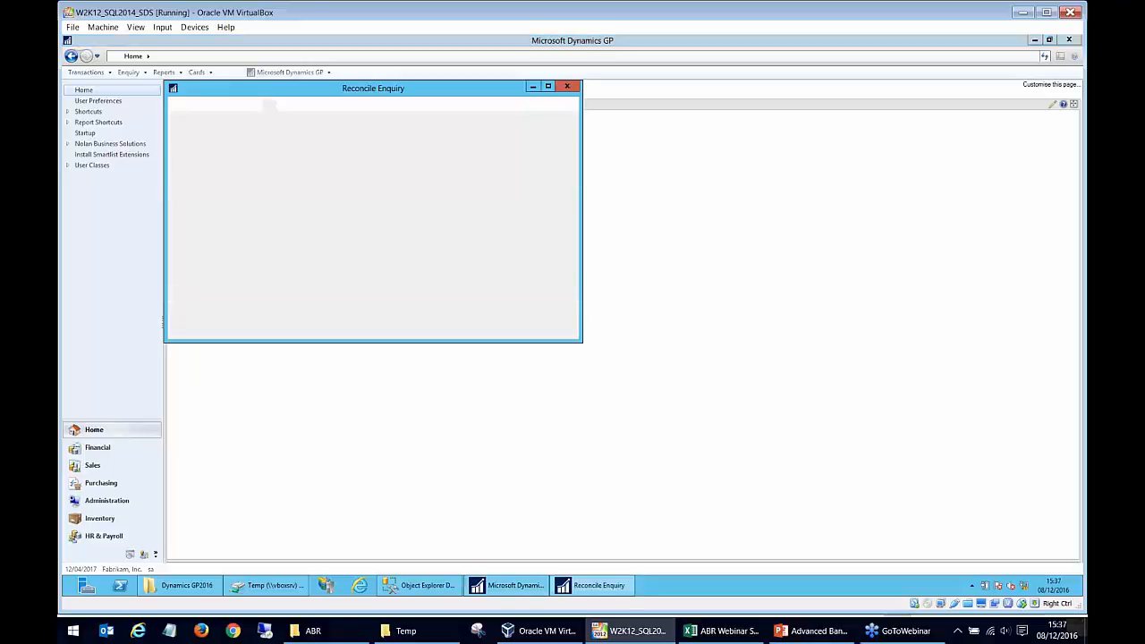
click(336, 163)
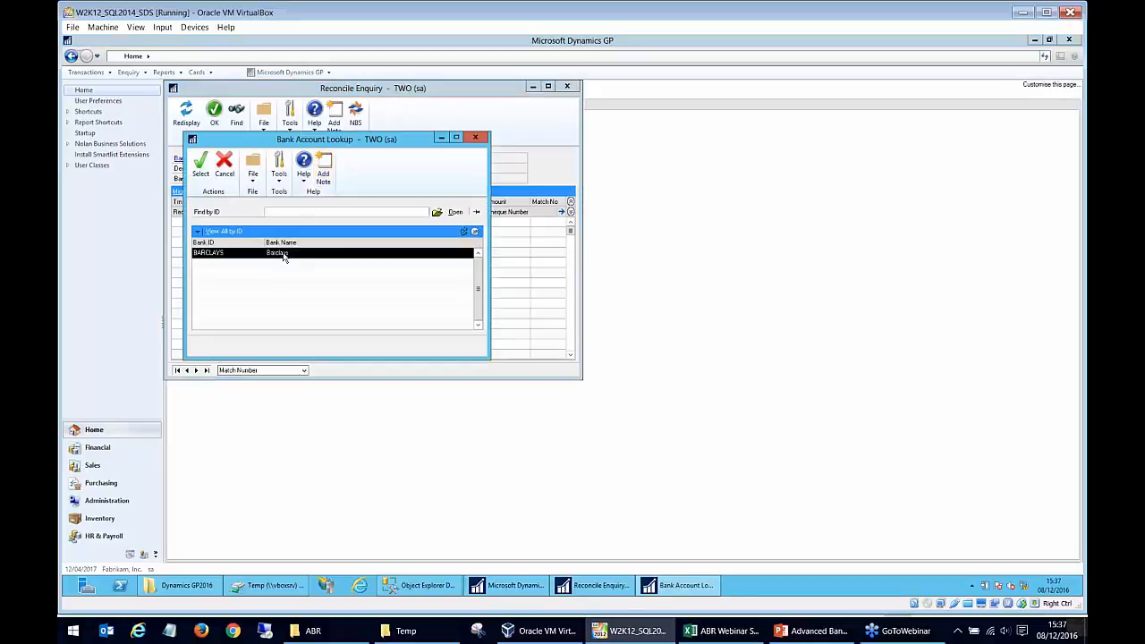
double_click(284, 257)
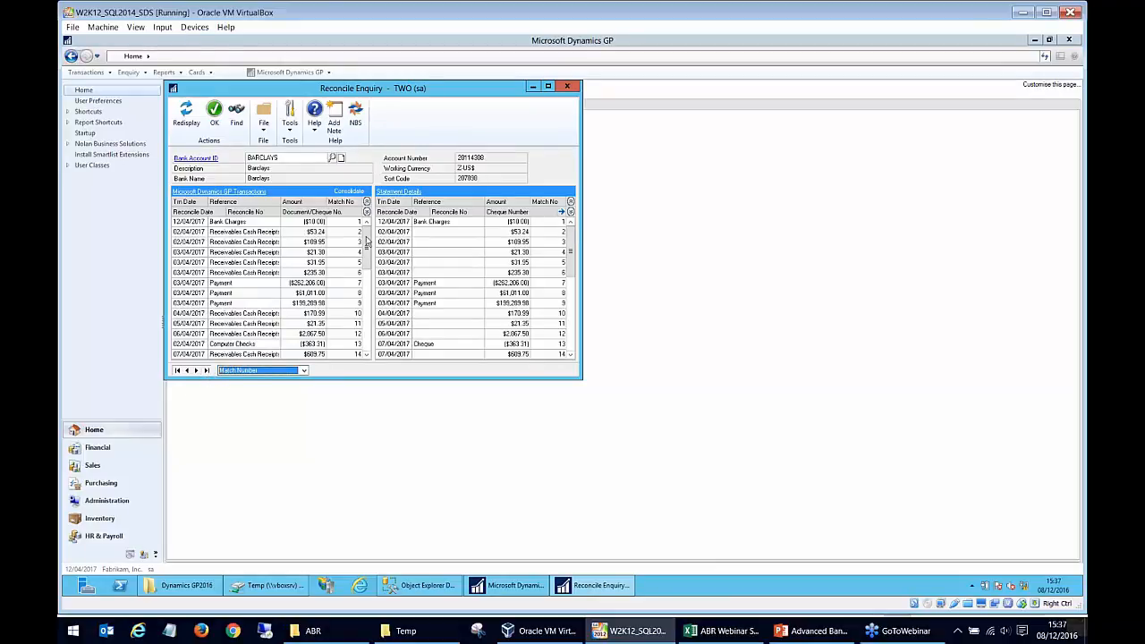
mouse_move(367, 242)
mouse_down()
mouse_move(360, 347)
mouse_move(380, 229)
mouse_up()
- Order the enquiry by Reconcile Number and run a find by reconcile number in both windows
click(266, 373)
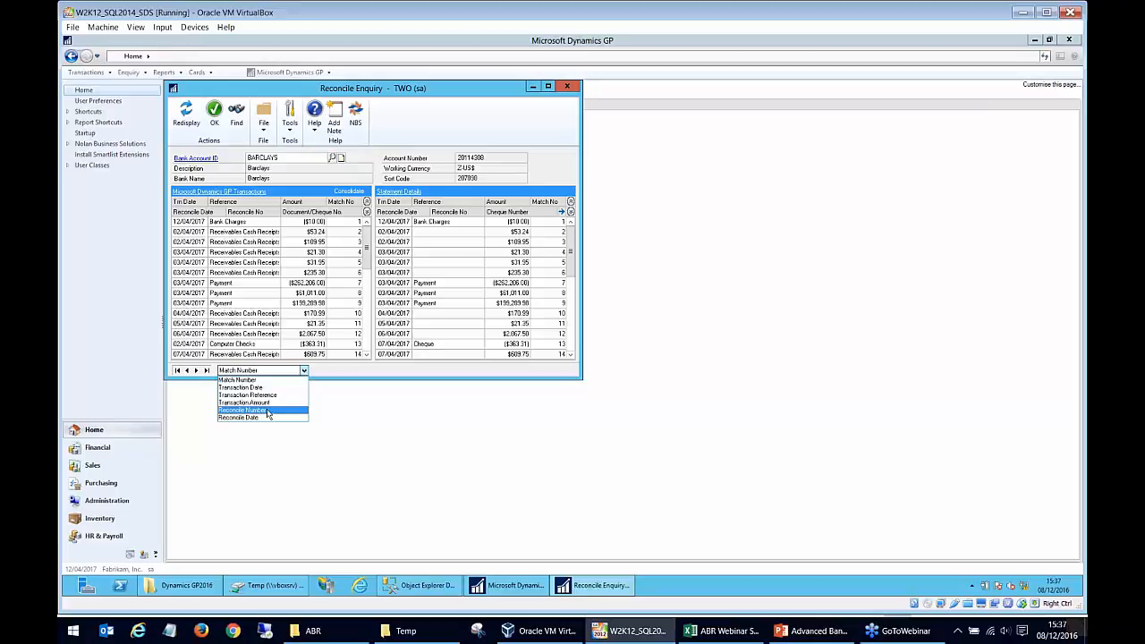
click(267, 411)
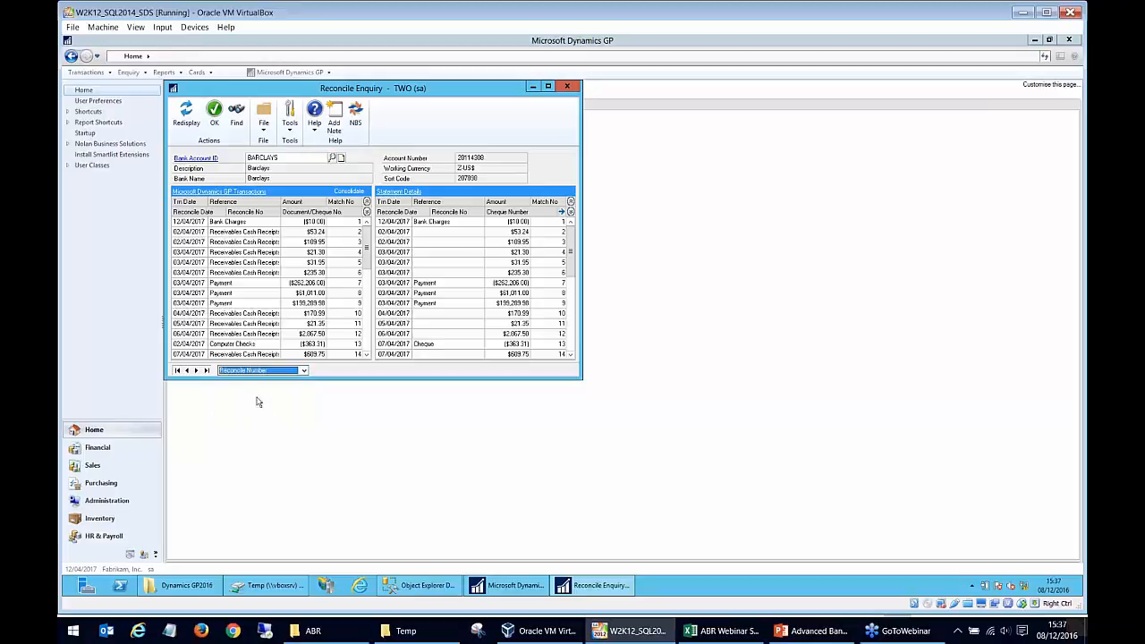
click(246, 114)
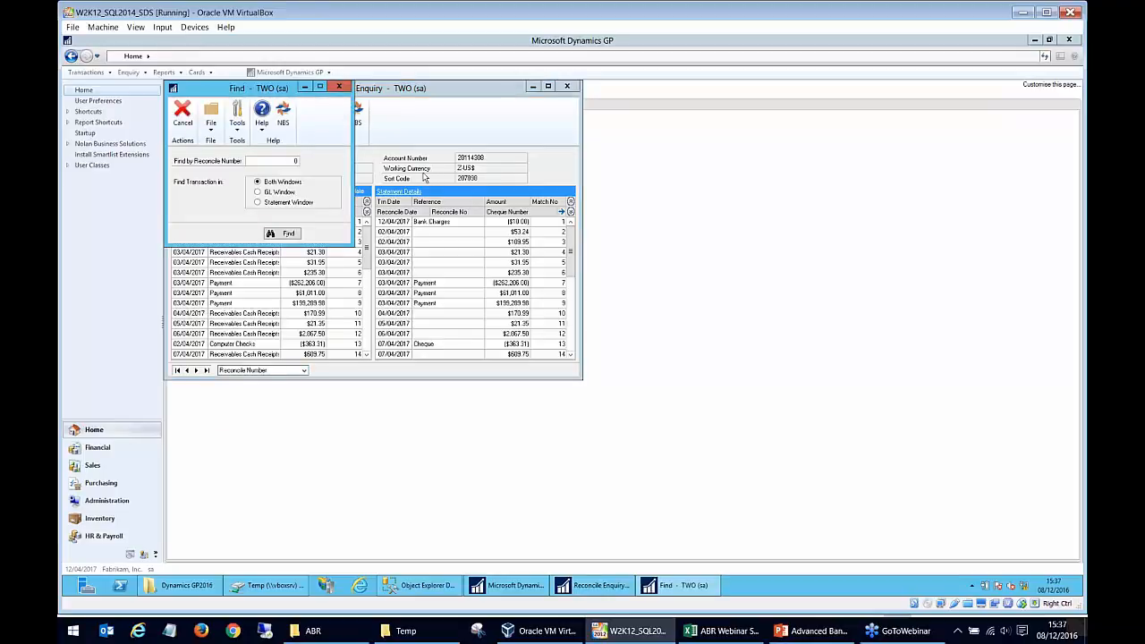
key(Tab)
click(287, 235)
- Switch the enquiry order to Reconcile Date, view the find-by-date options, and close Reconcile Enquiry
click(277, 371)
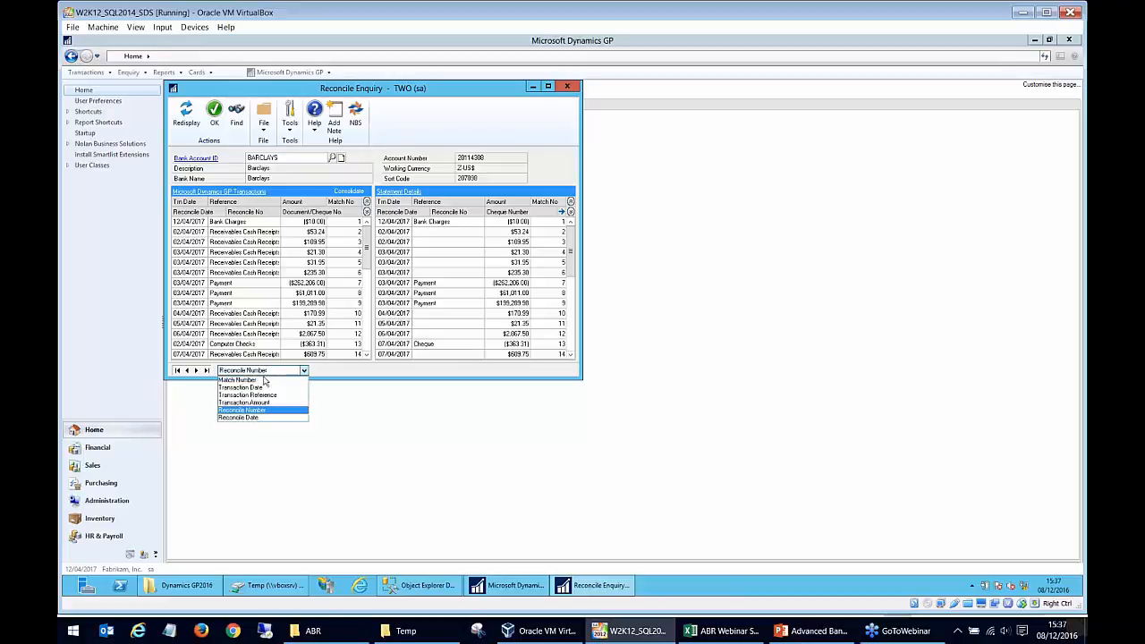
click(260, 417)
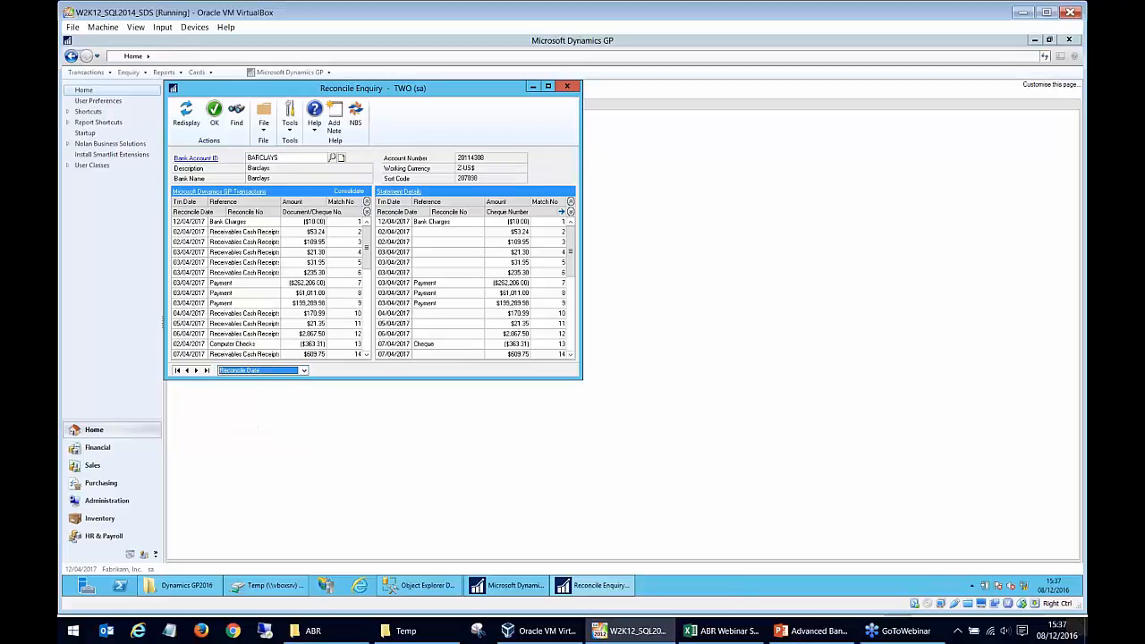
click(236, 114)
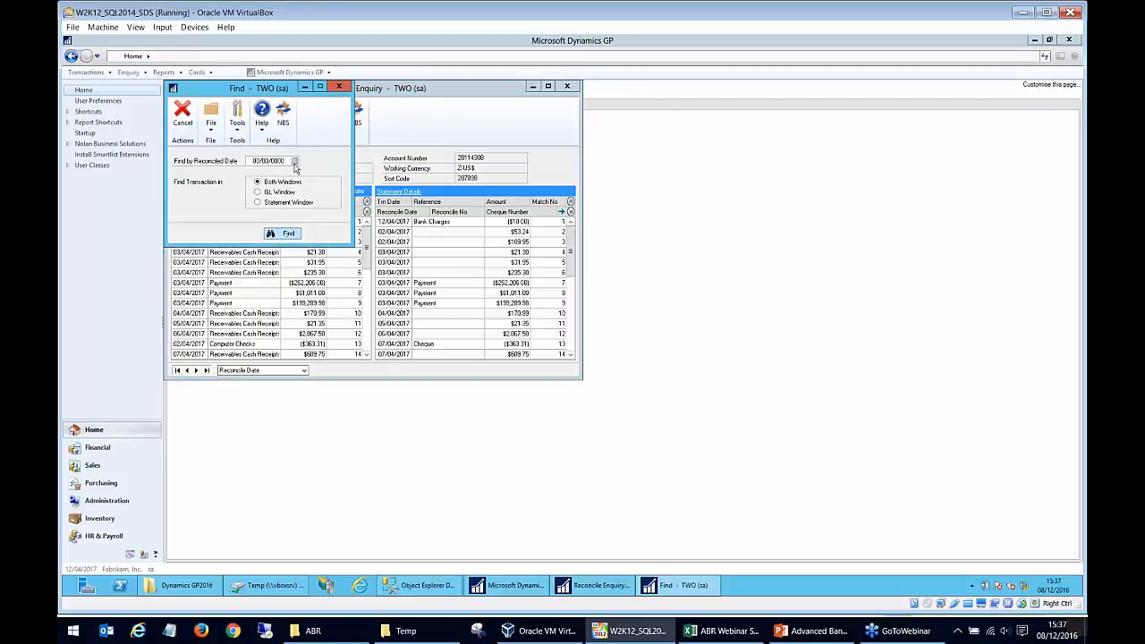
click(339, 87)
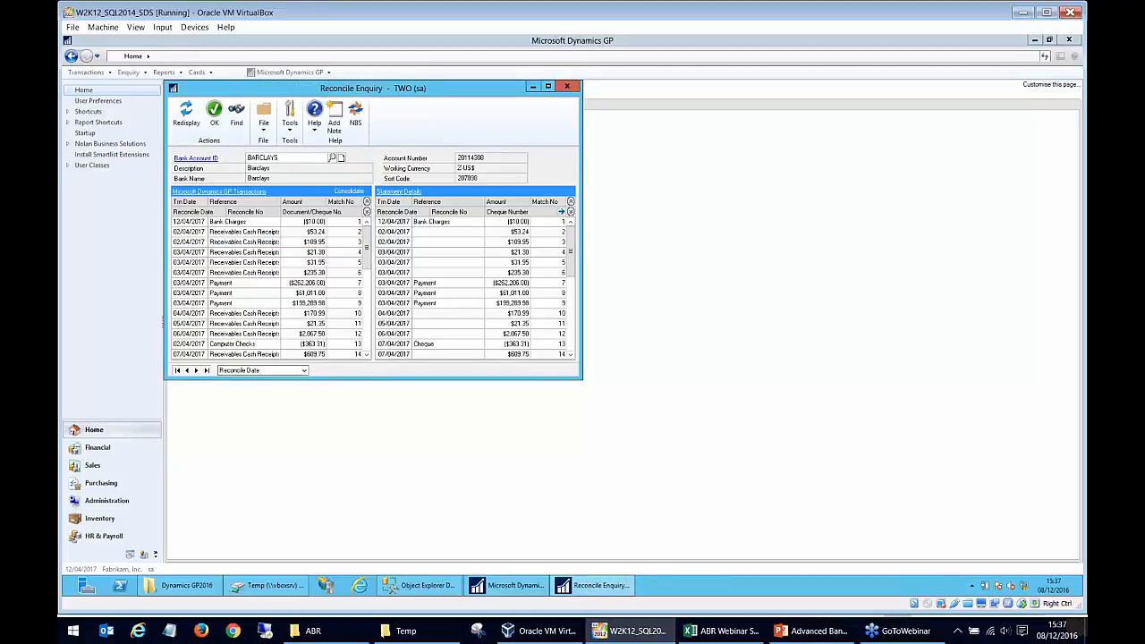
drag(375, 414, 376, 442)
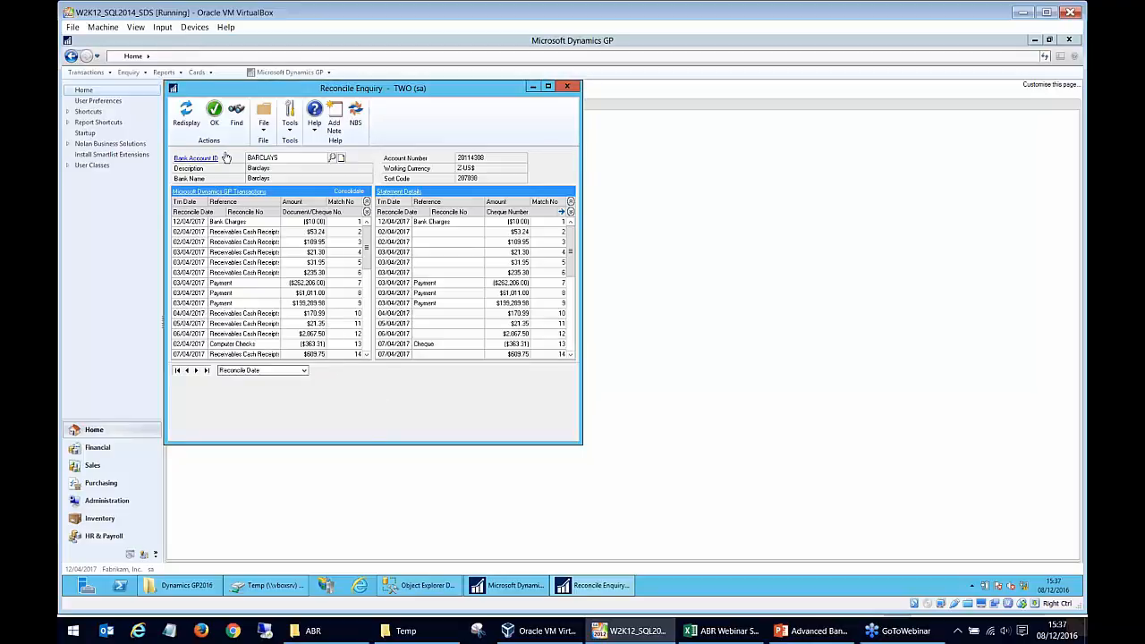
click(235, 245)
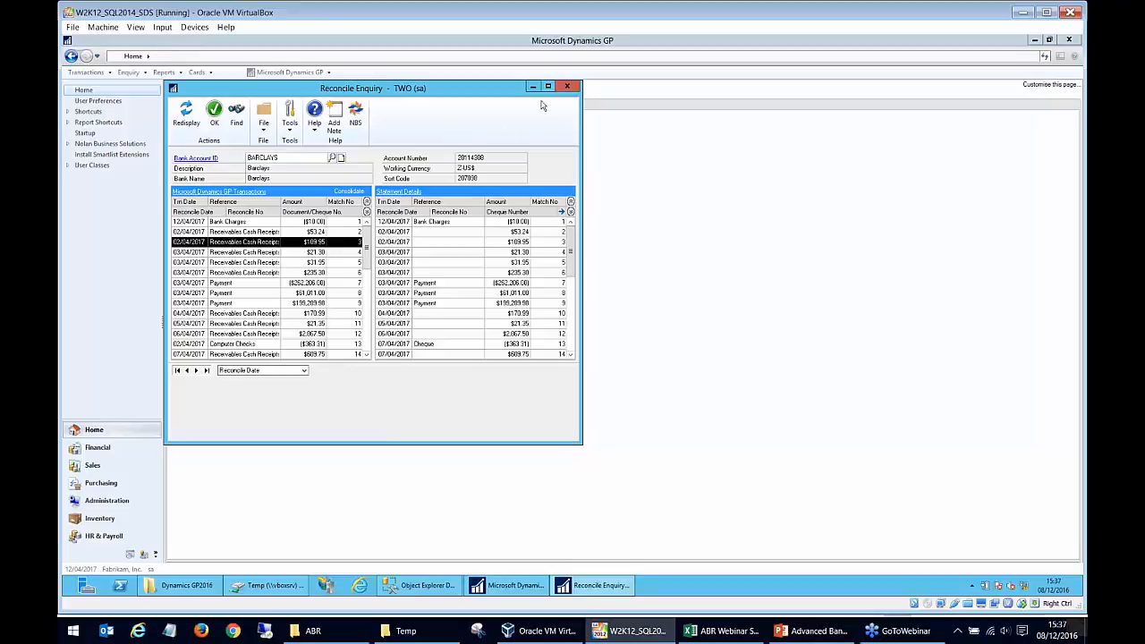
click(566, 86)
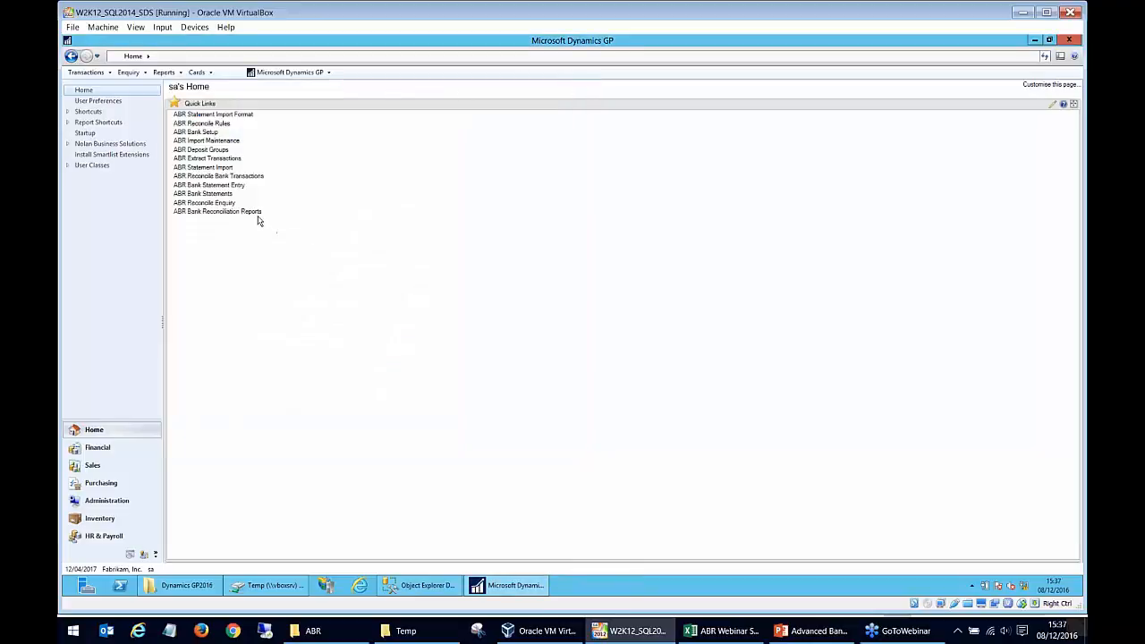
- Open ABR Bank Reconciliation Reports and load the unmatched option of the Unmatching Transactions report
click(255, 212)
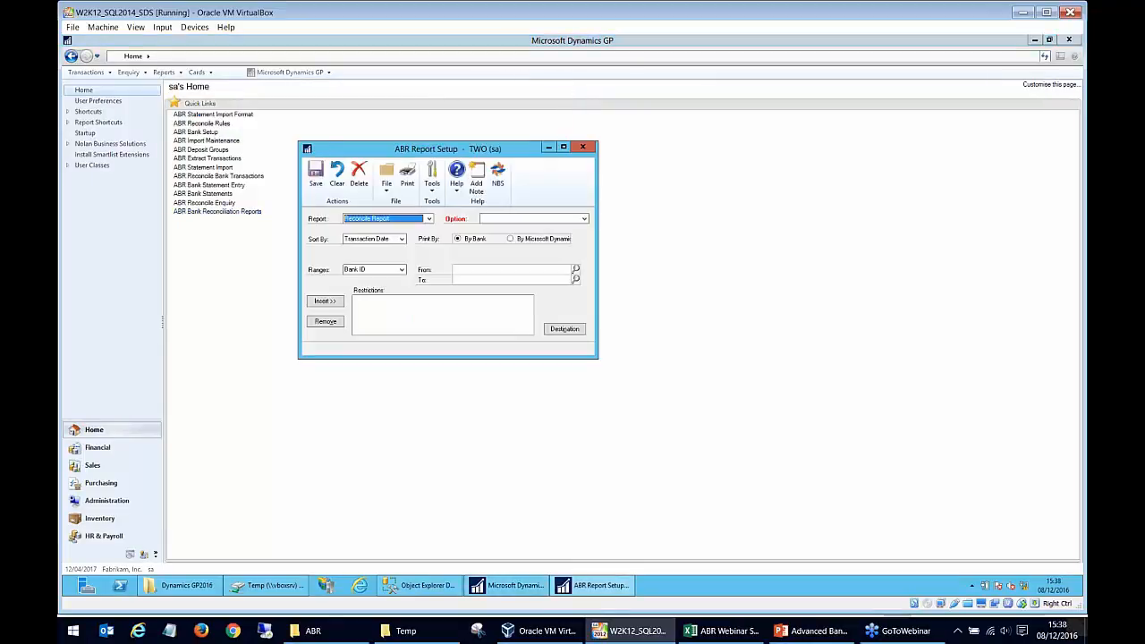
click(385, 220)
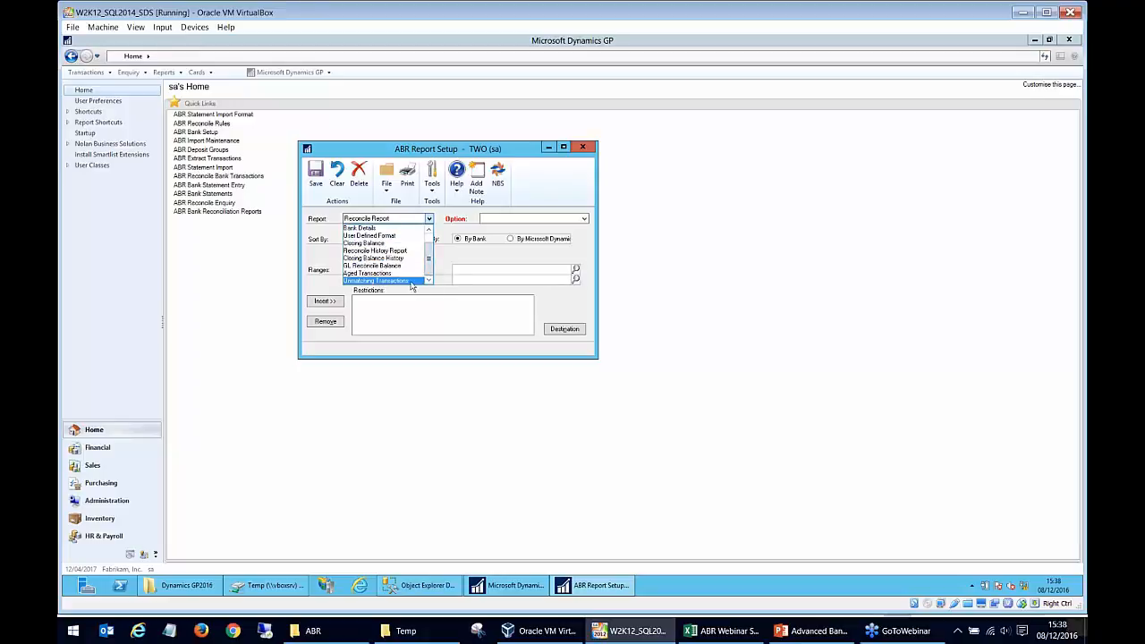
click(410, 282)
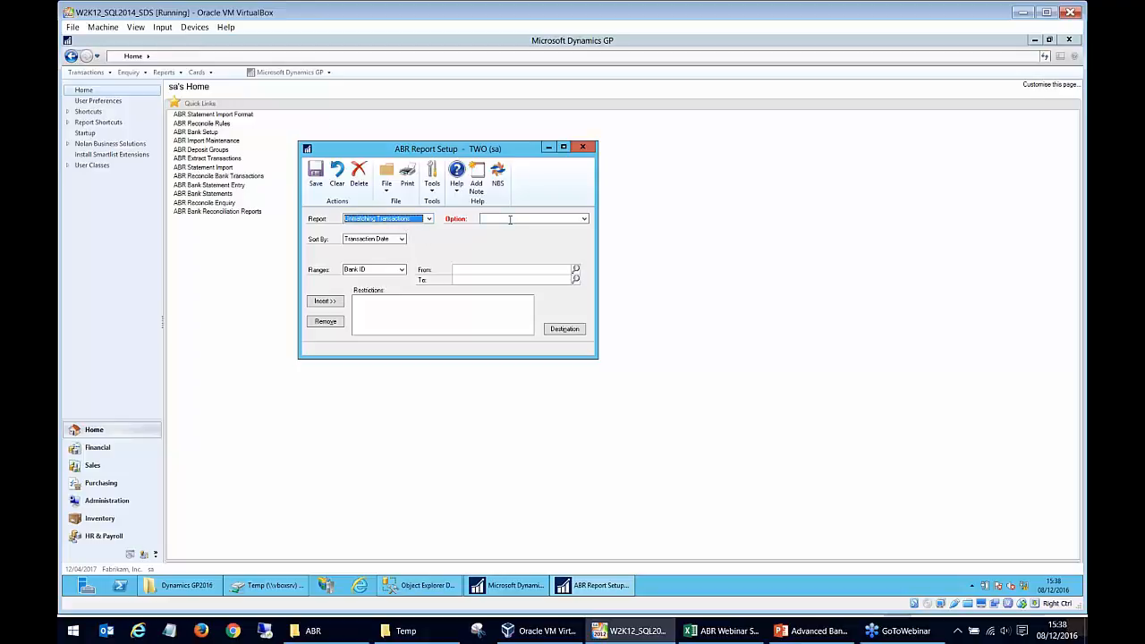
click(512, 219)
click(585, 220)
click(578, 229)
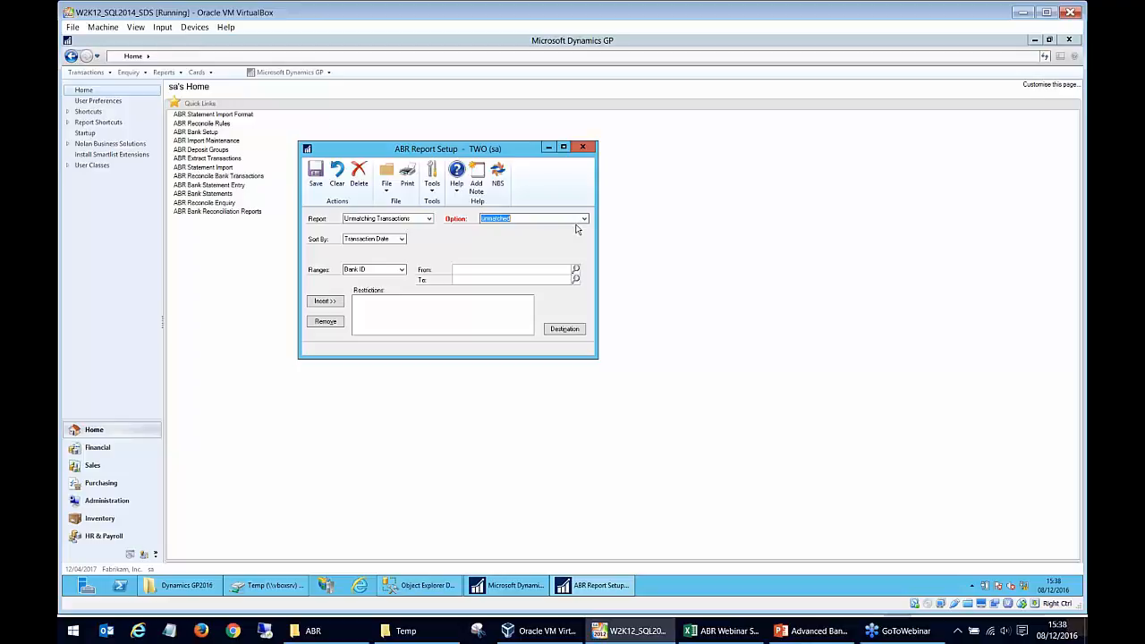
- Look at the Unmatching Transactions report's ranges and destination settings, and cancel the destination dialog
click(385, 272)
click(560, 330)
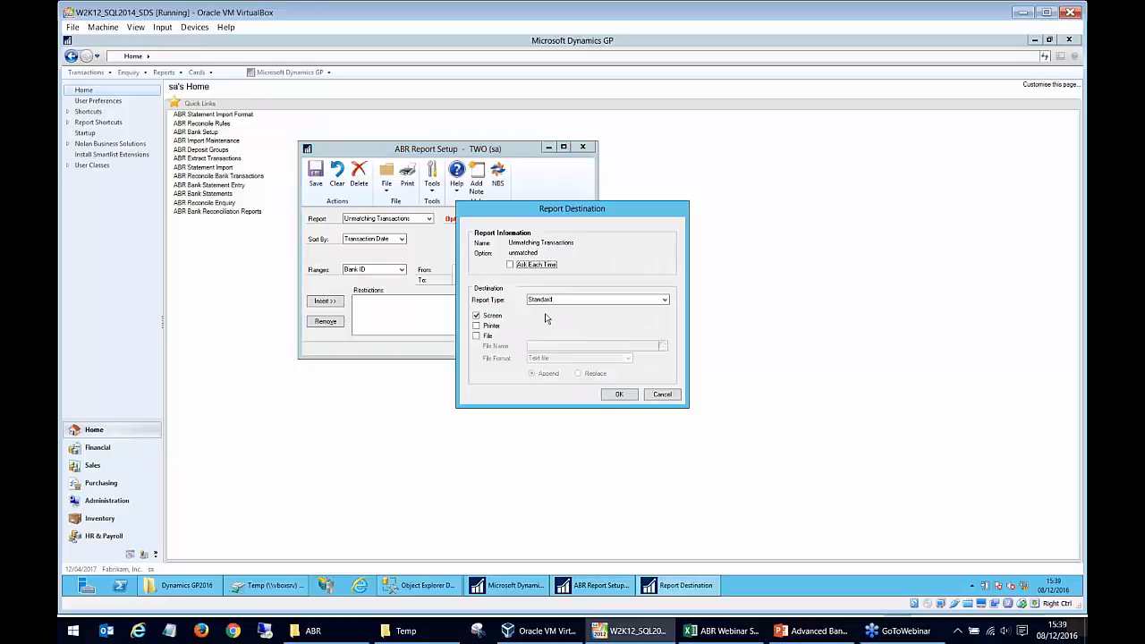
click(663, 395)
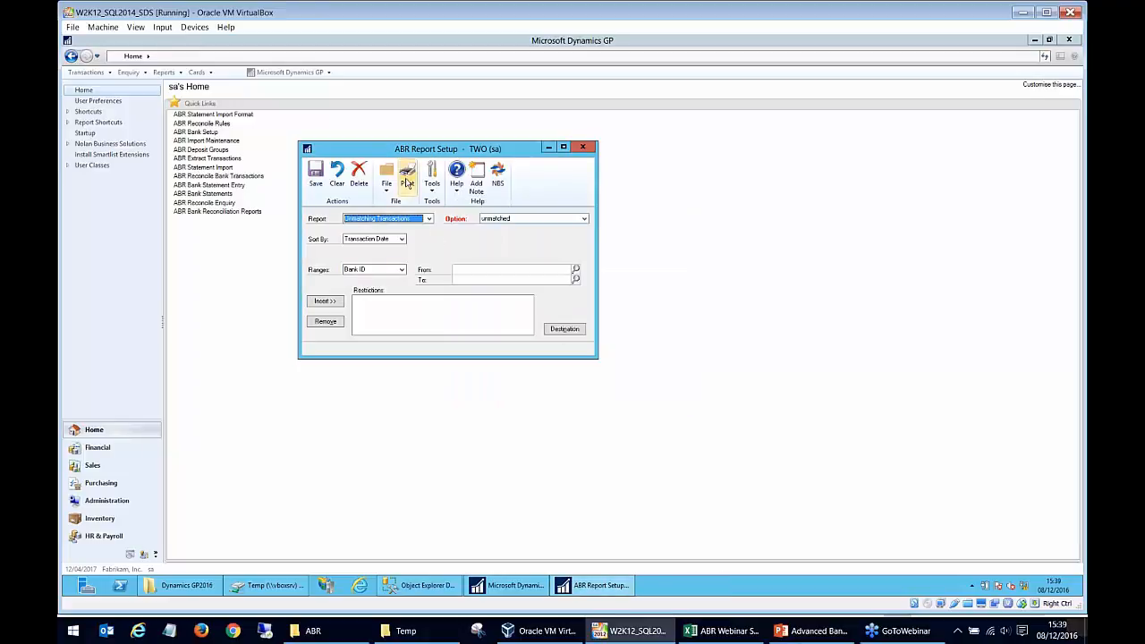
- Switch the report to Reconcile Report and load its saved option with the BARCLAYS Bank ID restriction
click(428, 220)
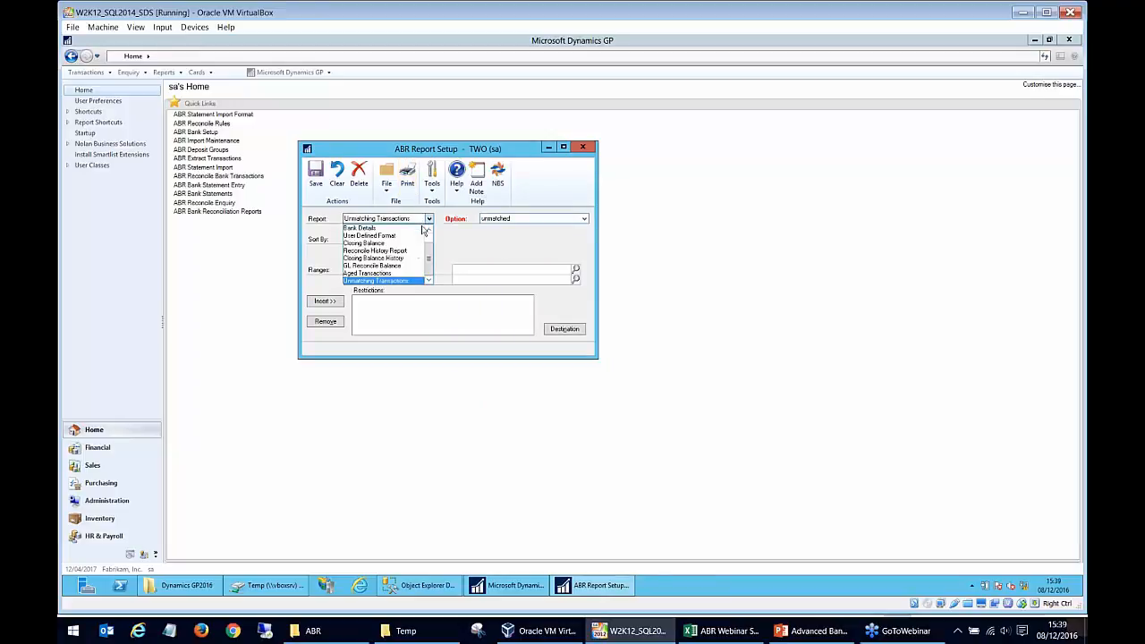
scroll(403, 250, up, 2)
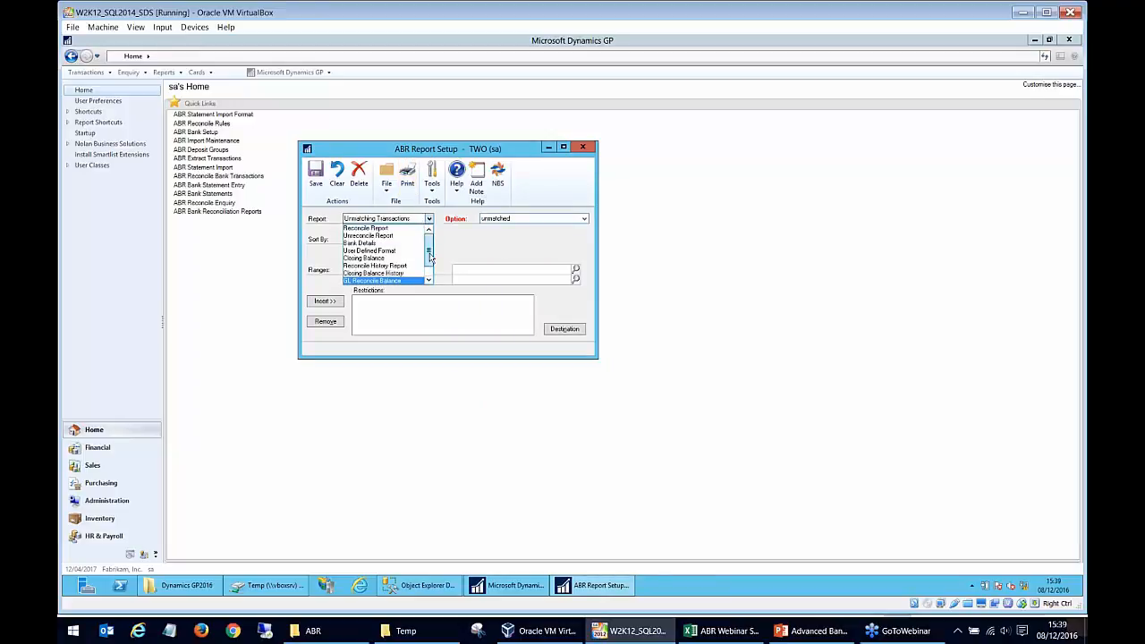
click(403, 230)
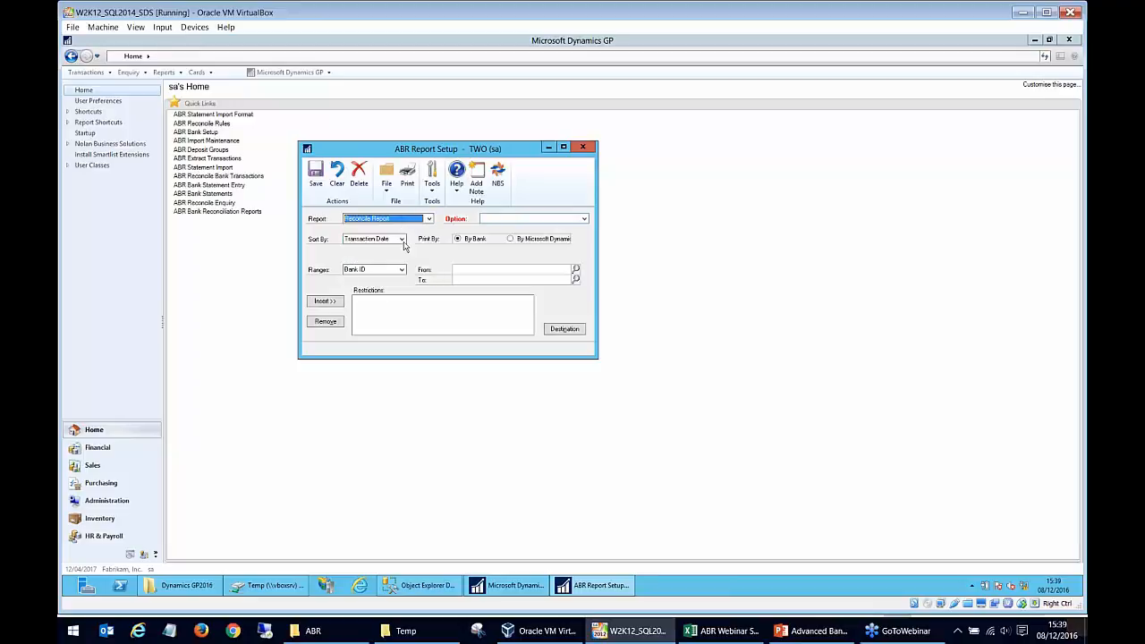
click(510, 218)
click(584, 219)
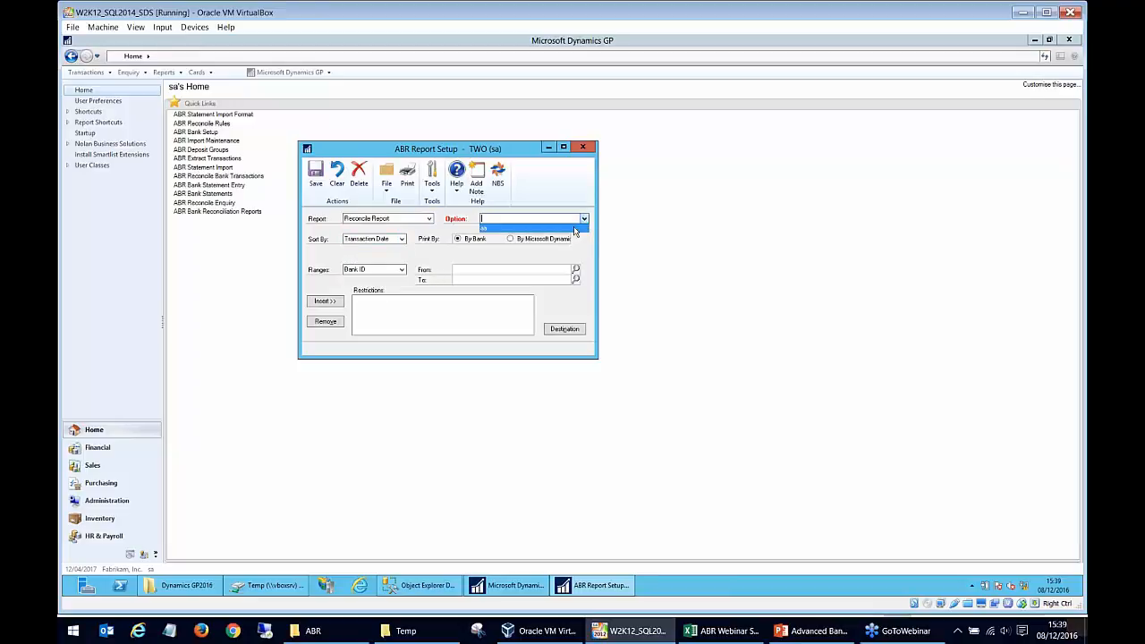
click(572, 228)
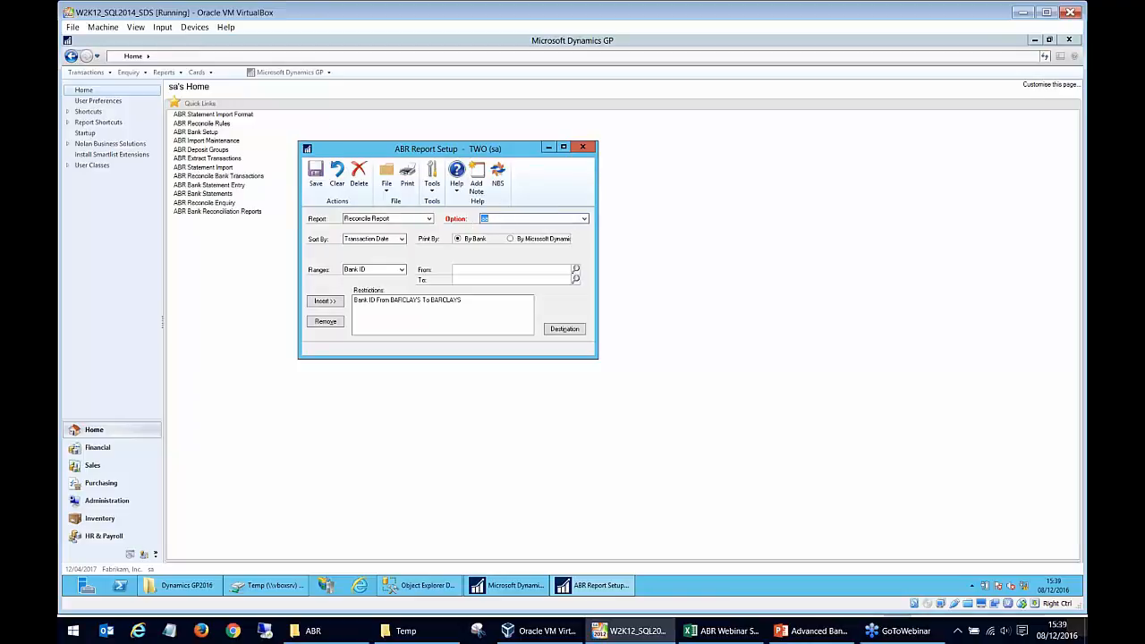
- Name the Reconcile Report option SDS and check the available restriction ranges, keeping Bank ID
key(Tab)
key(Tab)
key(Tab)
click(410, 300)
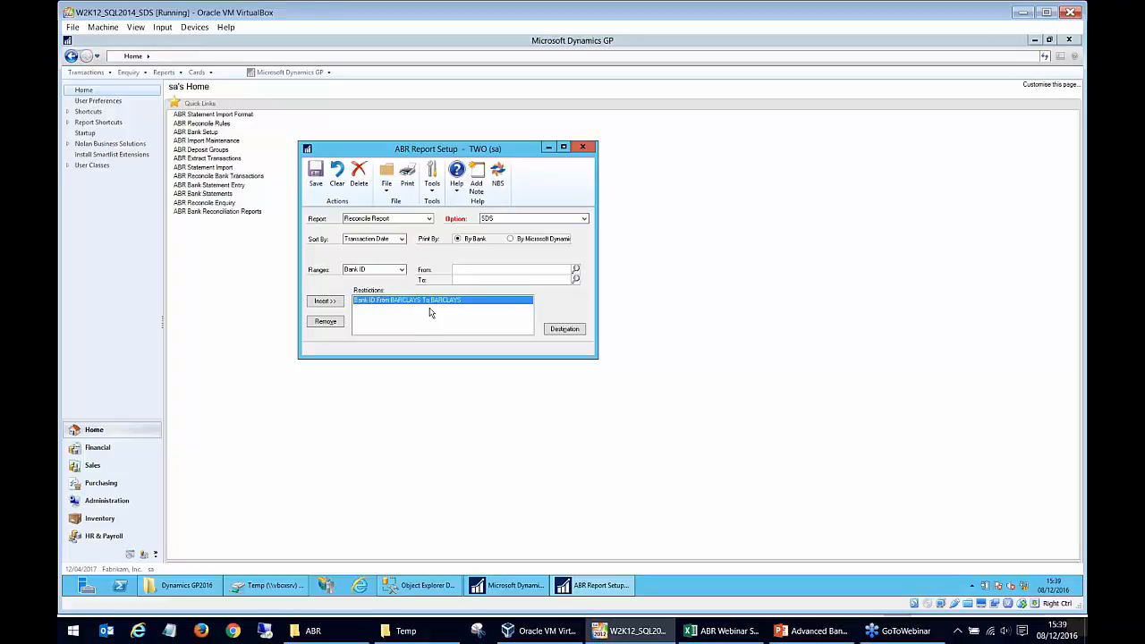
click(401, 270)
click(394, 280)
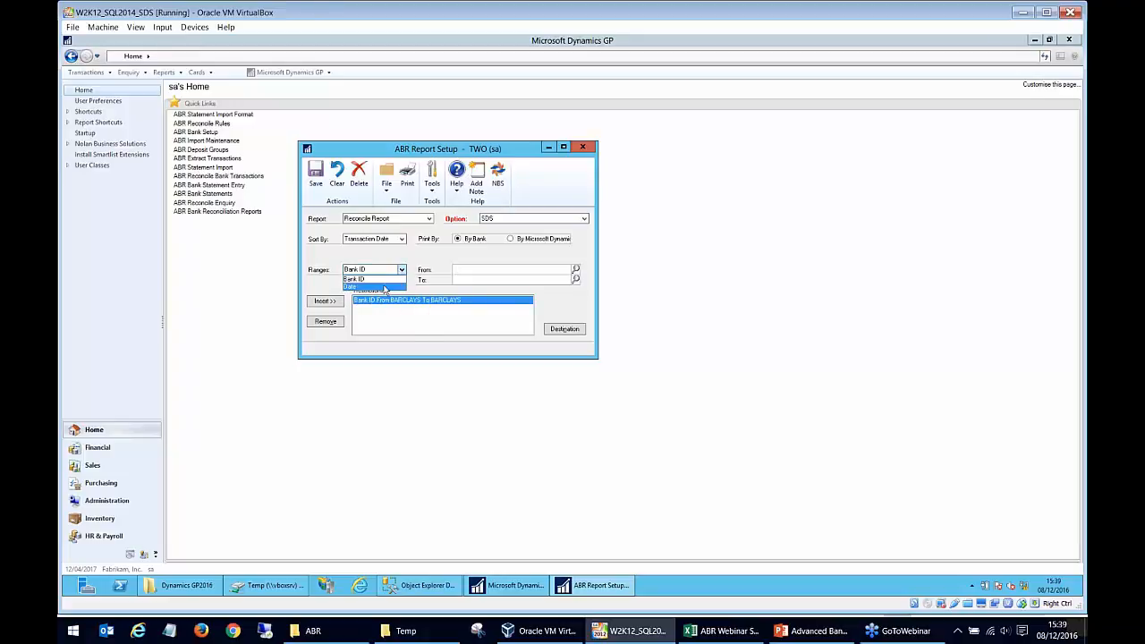
click(467, 280)
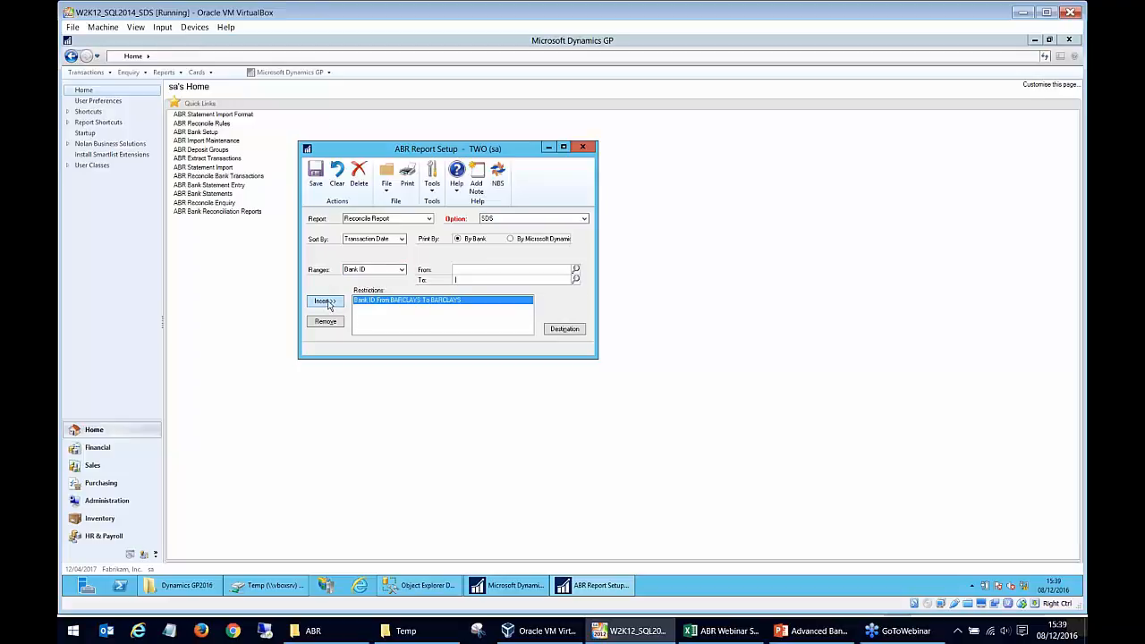
- Confirm the screen as the SDS option's report destination and save the option
click(567, 330)
click(494, 316)
click(619, 394)
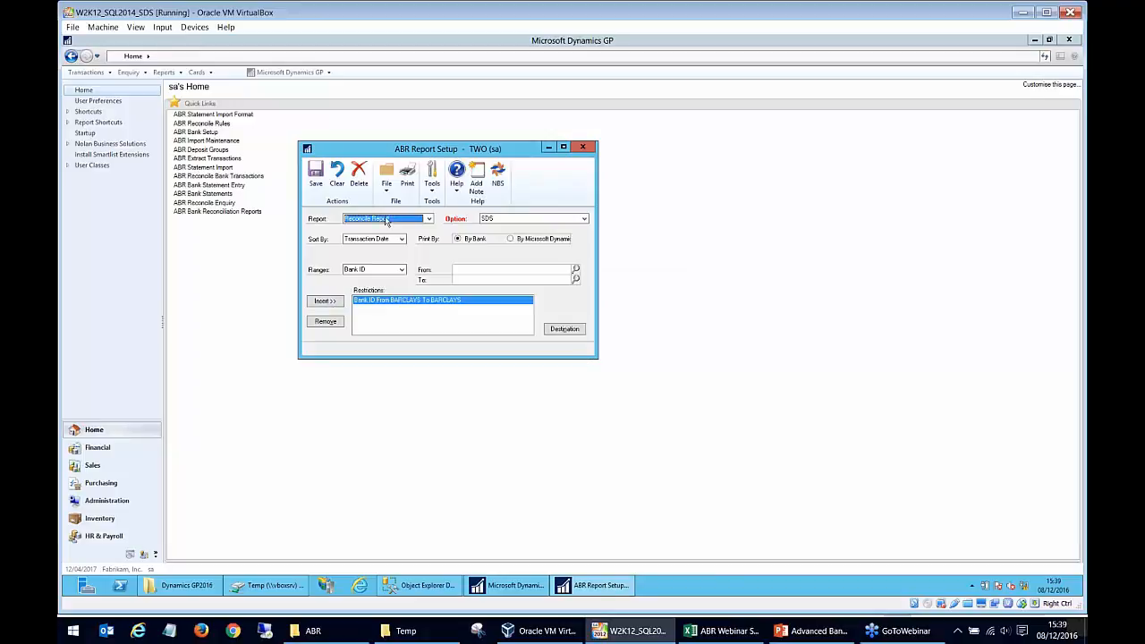
click(316, 175)
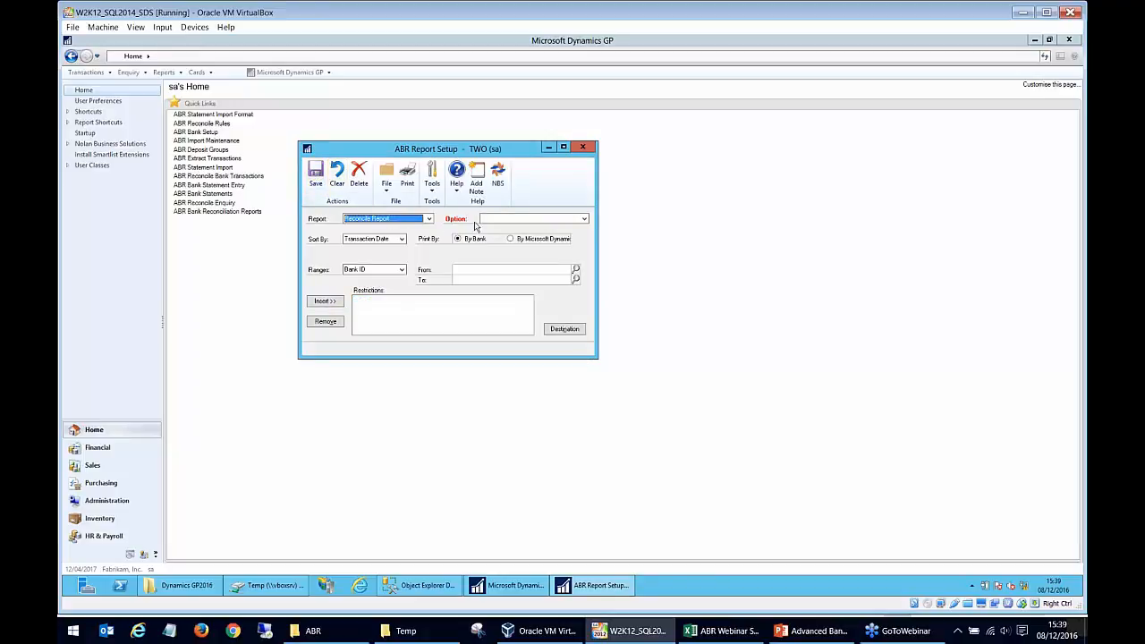
- Print the Reconcile Report with option SDS, view the widened on-screen output, and close it and the report setup
click(584, 219)
click(575, 236)
click(407, 175)
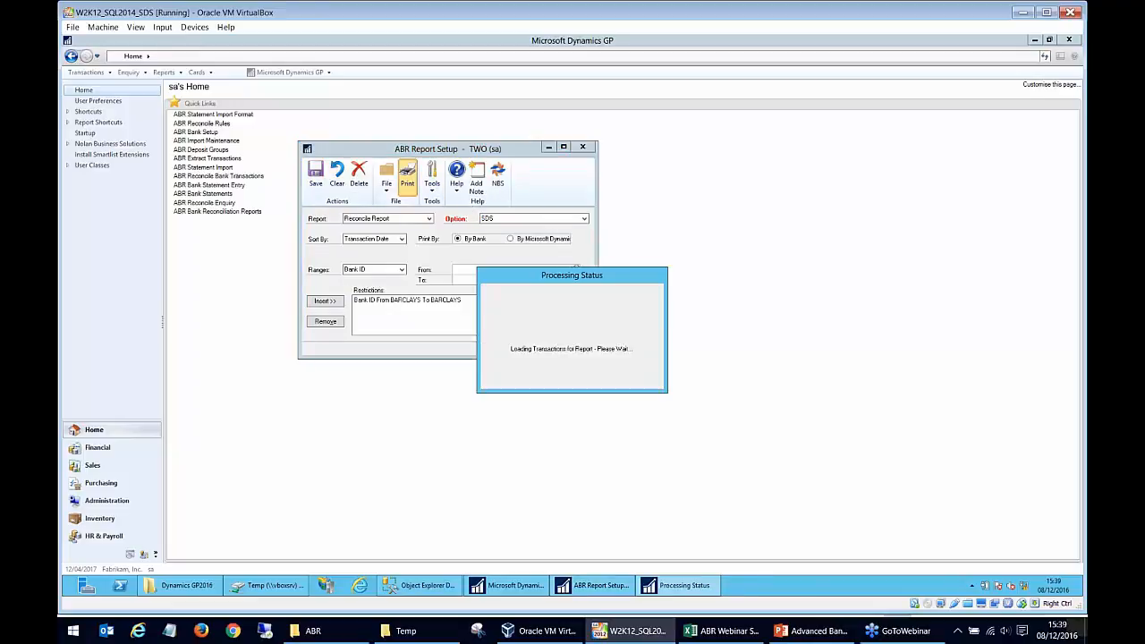
drag(647, 333, 960, 333)
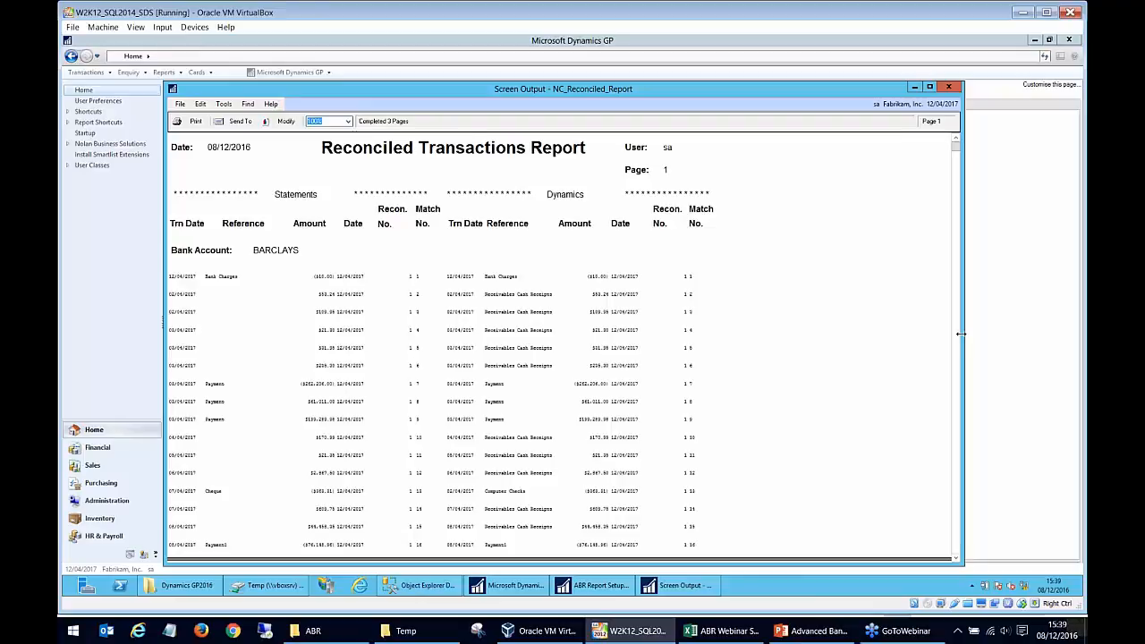
click(949, 87)
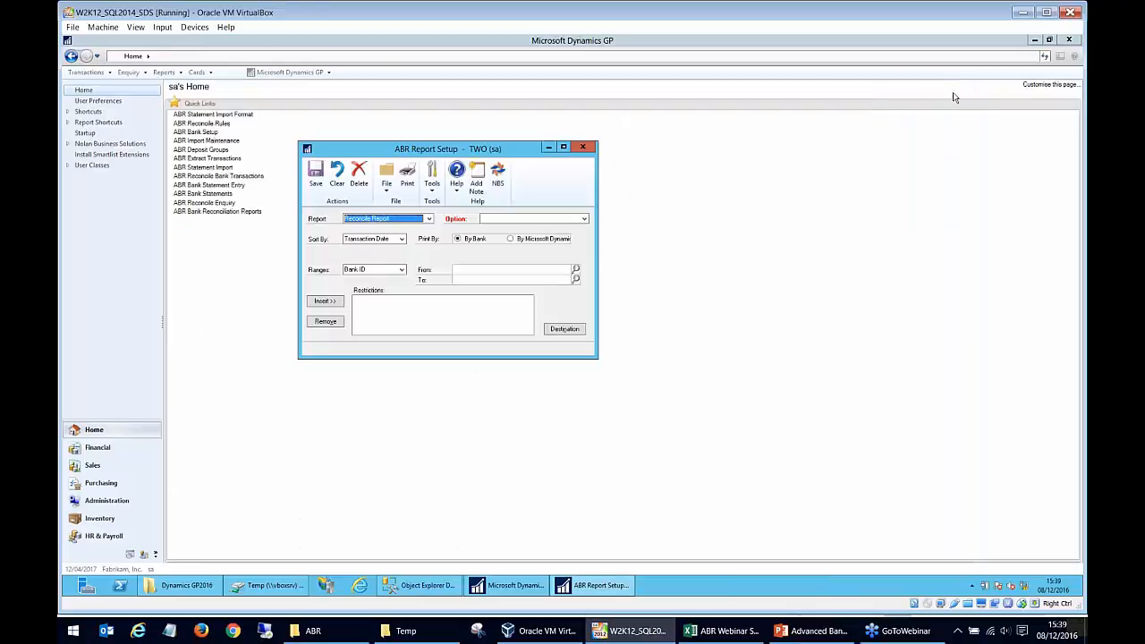
click(584, 149)
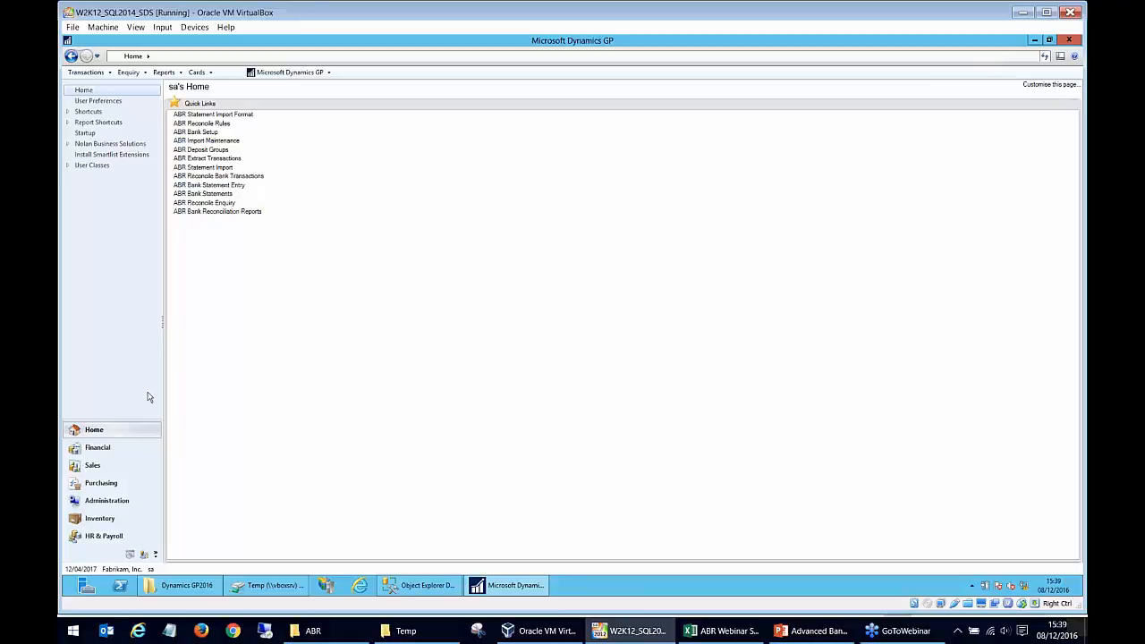
- Browse the ABR Banks, ABR Extract Trxs and ABR Statement Trxs lists in the Financial area
click(115, 448)
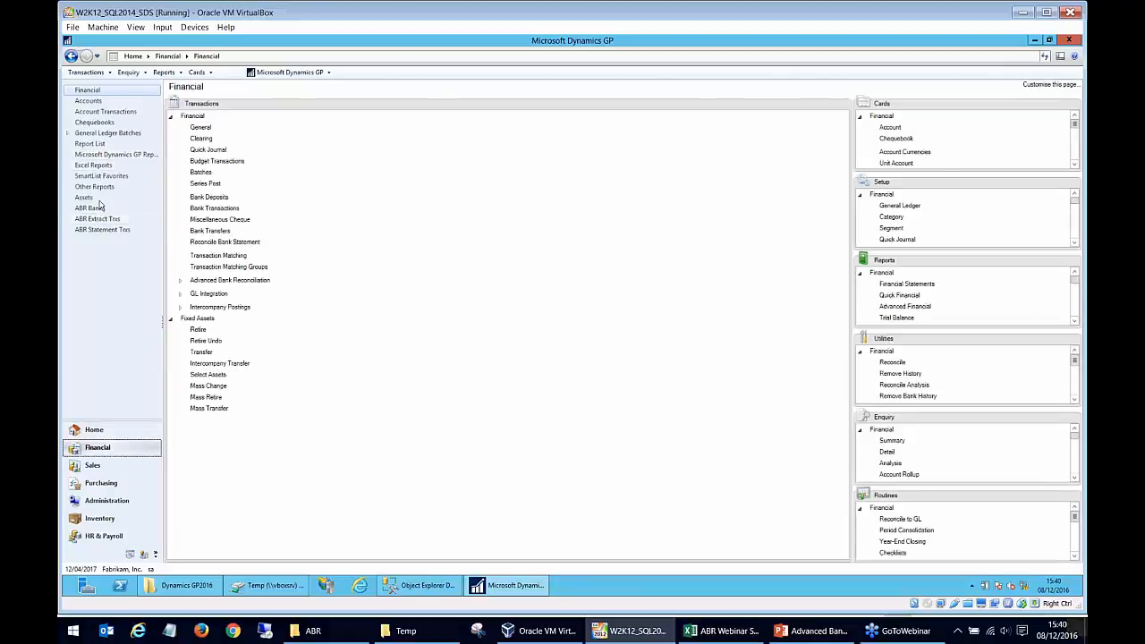
click(93, 210)
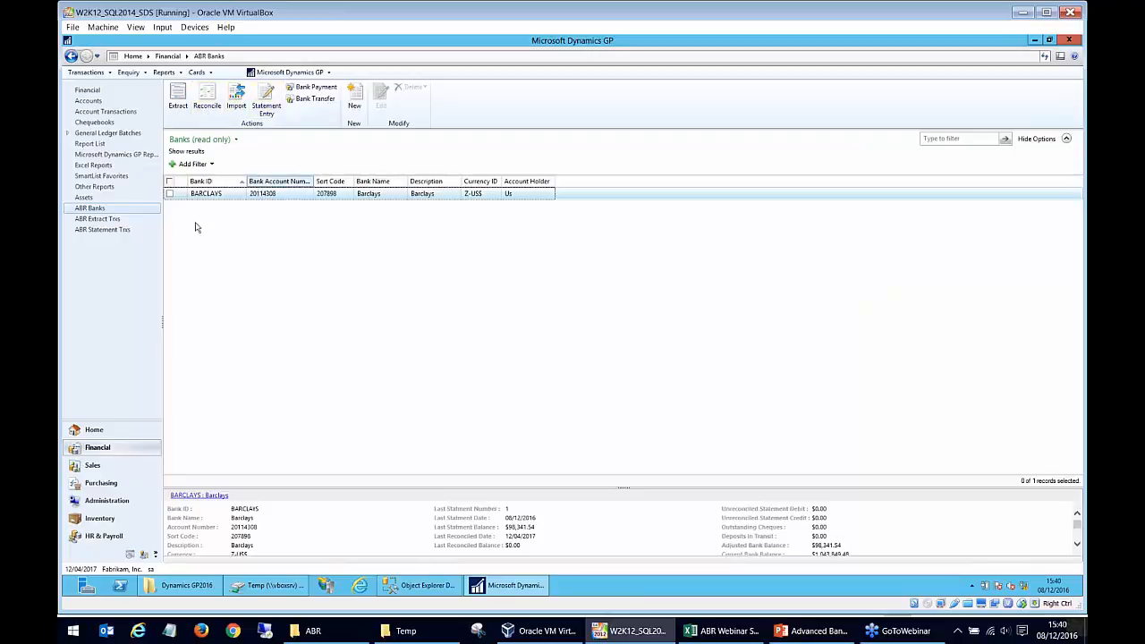
click(120, 220)
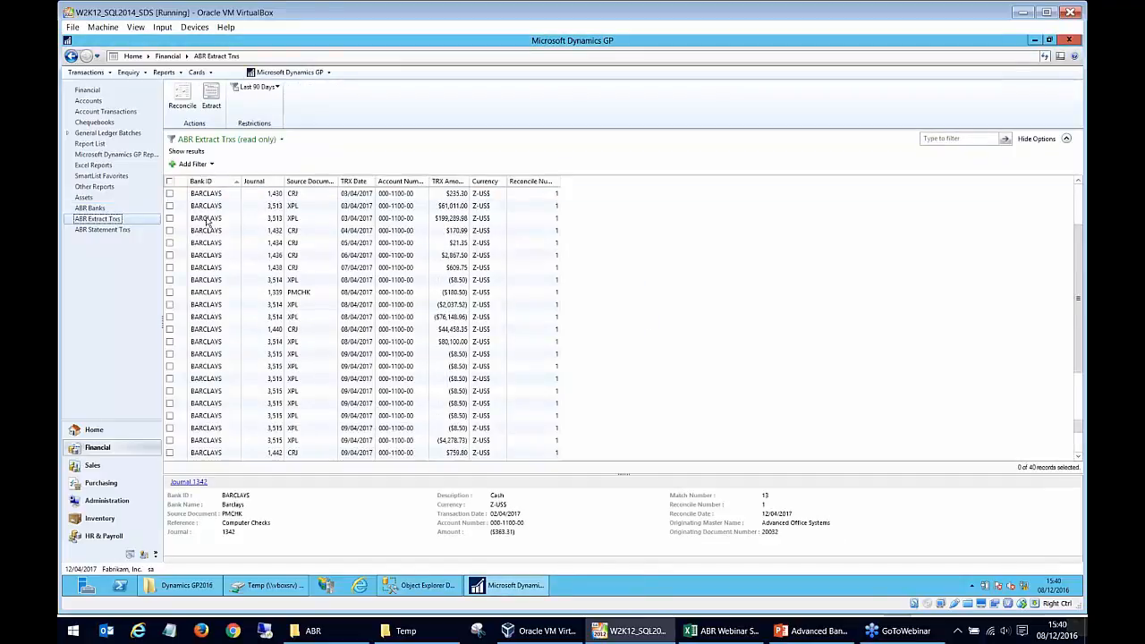
scroll(204, 224, down, 6)
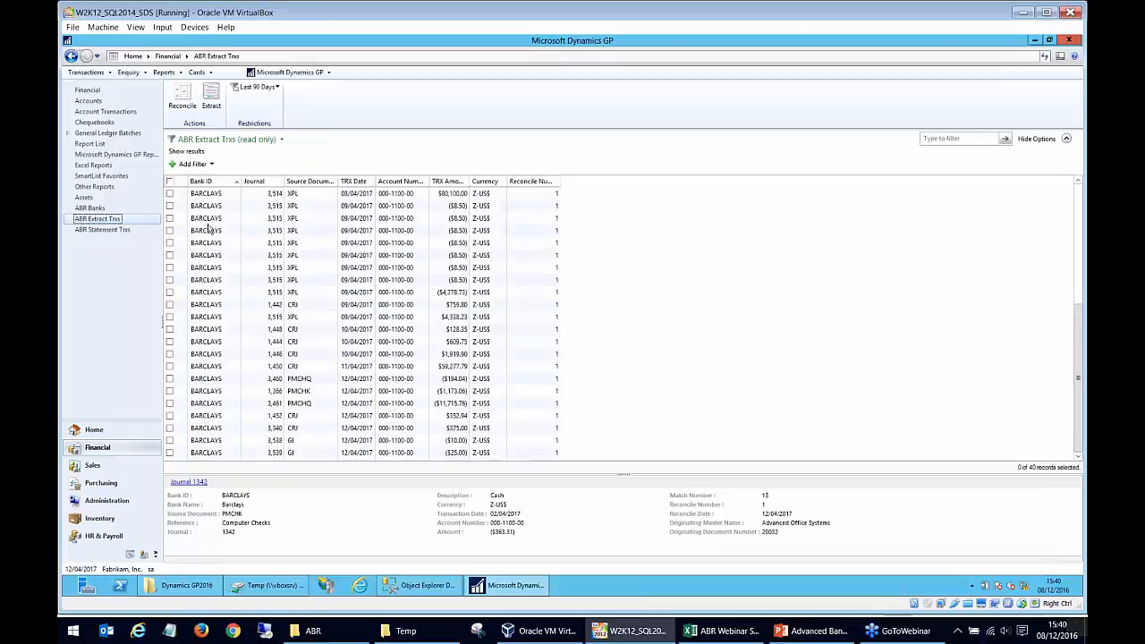
click(266, 89)
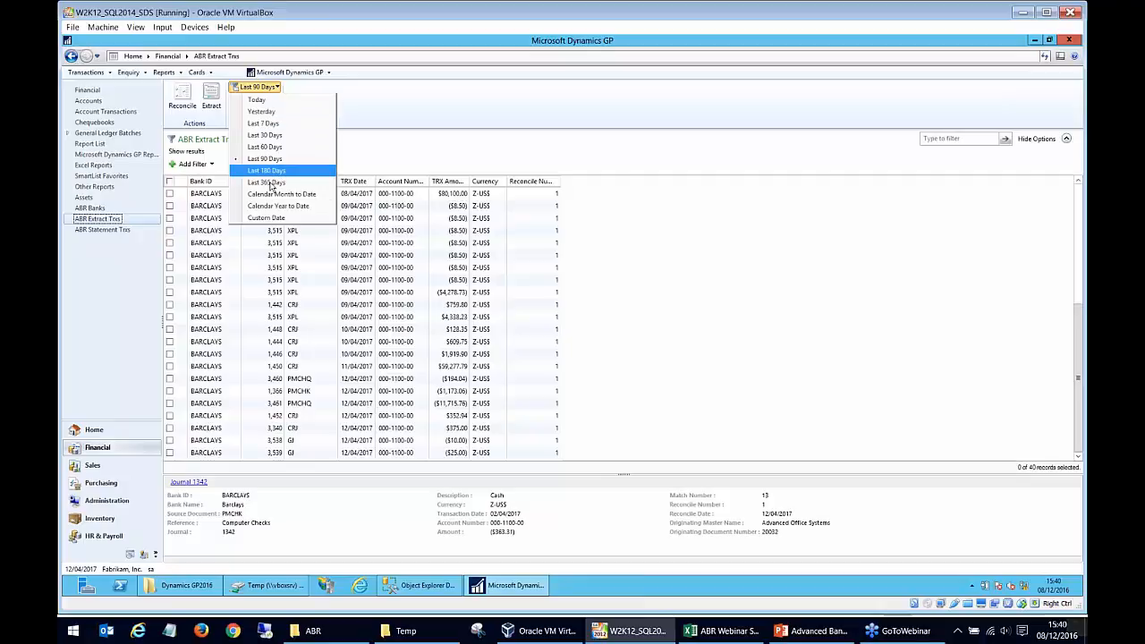
click(129, 231)
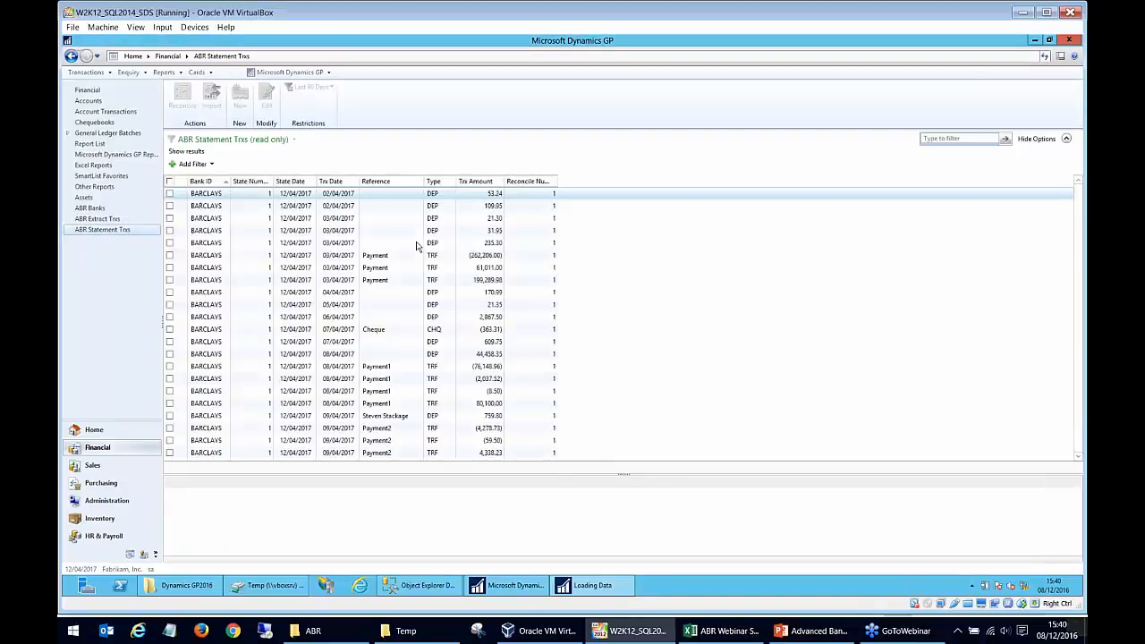
scroll(413, 255, down, 2)
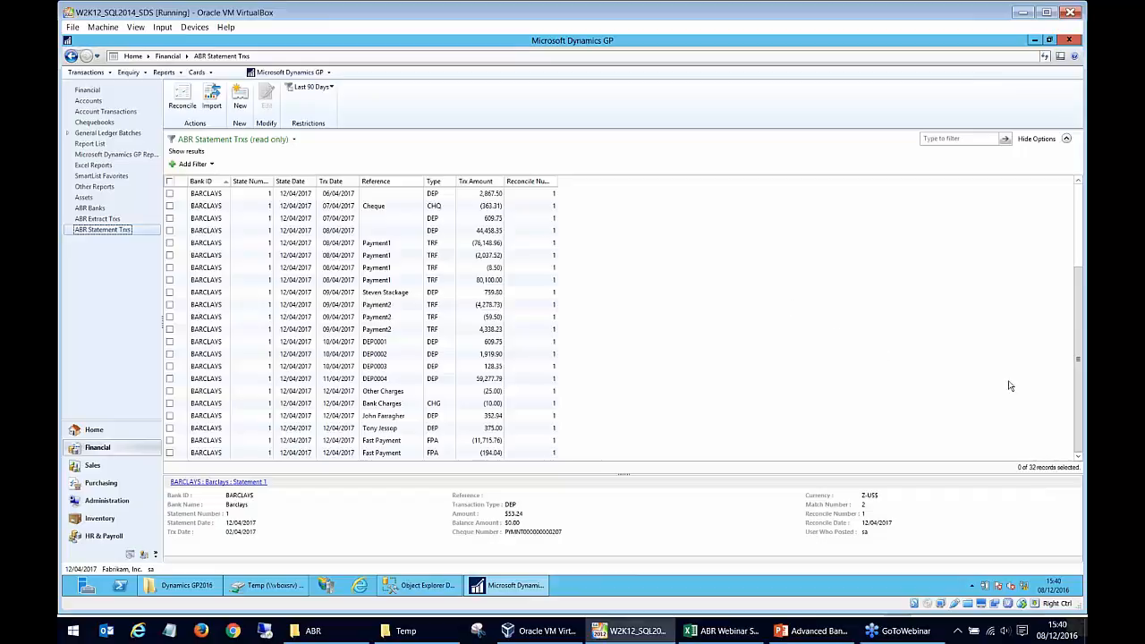
- Switch to the Advanced Bank Rec Webinar presentation in PowerPoint and start the slide show from the QUESTIONS? slide
click(815, 631)
scroll(541, 344, down, 1)
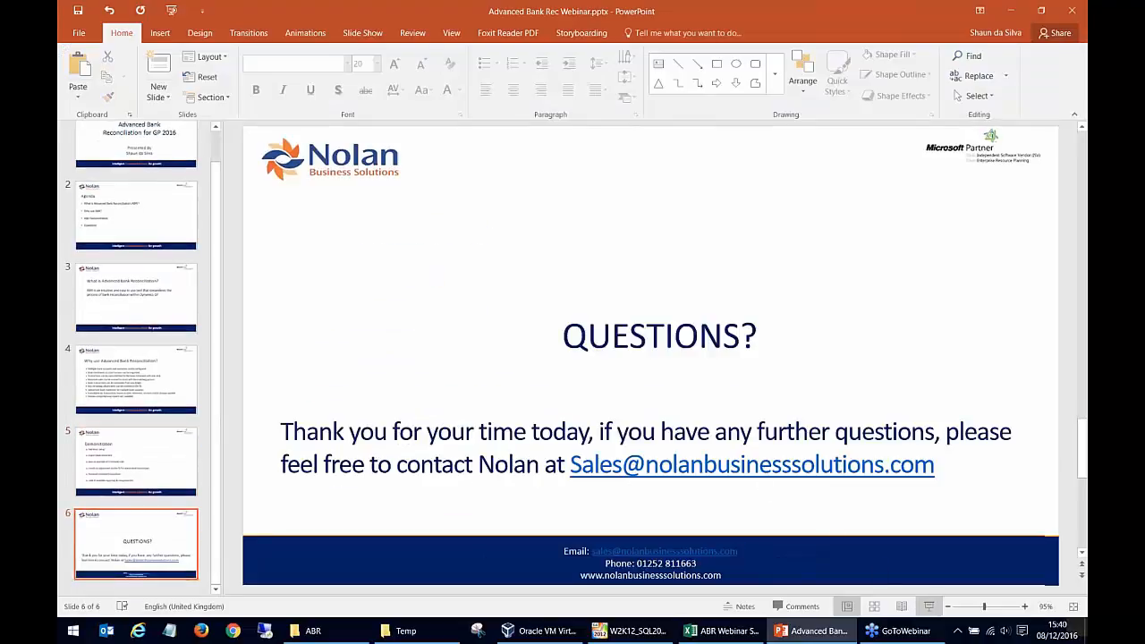
click(930, 607)
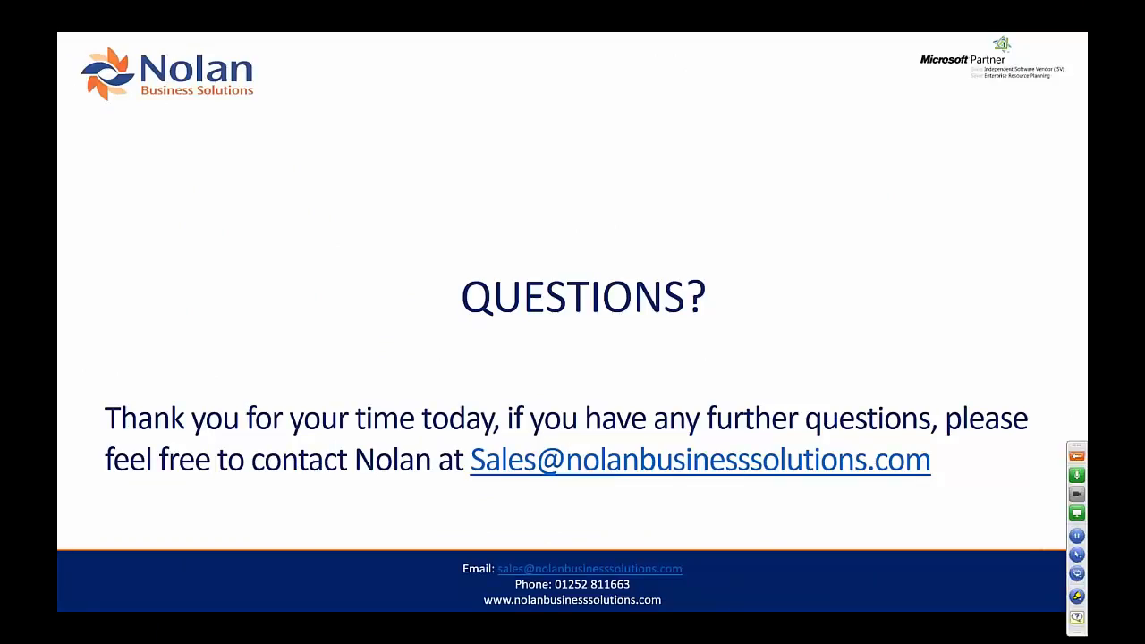